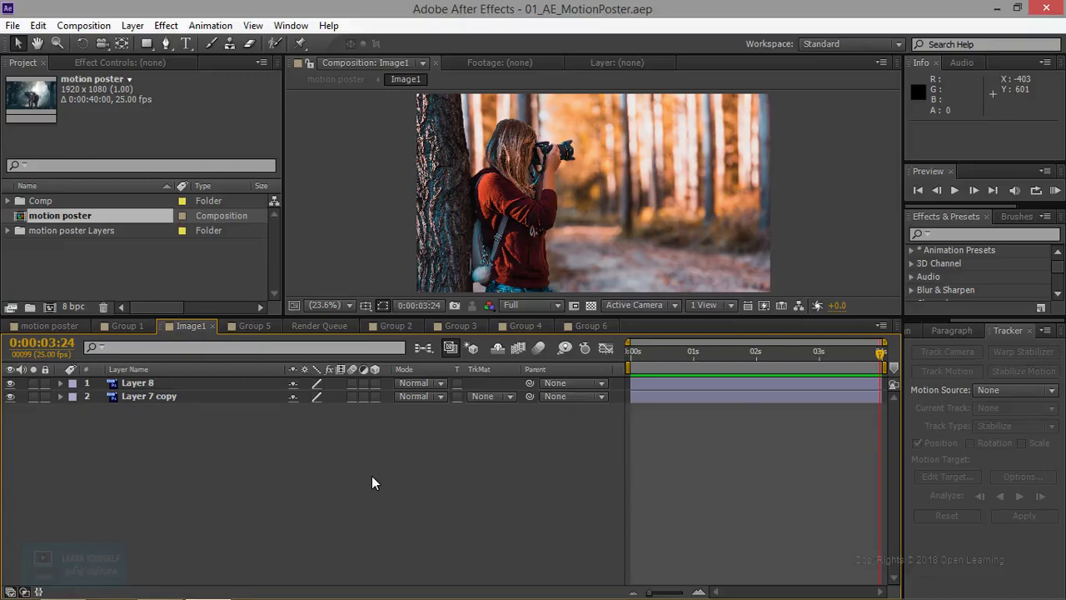
- In the motion poster comp, toggle Group 1's visibility and scrub to 0:00:05:02 where Group 2's deer scene starts
{"action": "left_click", "coordinate": [50, 325]}
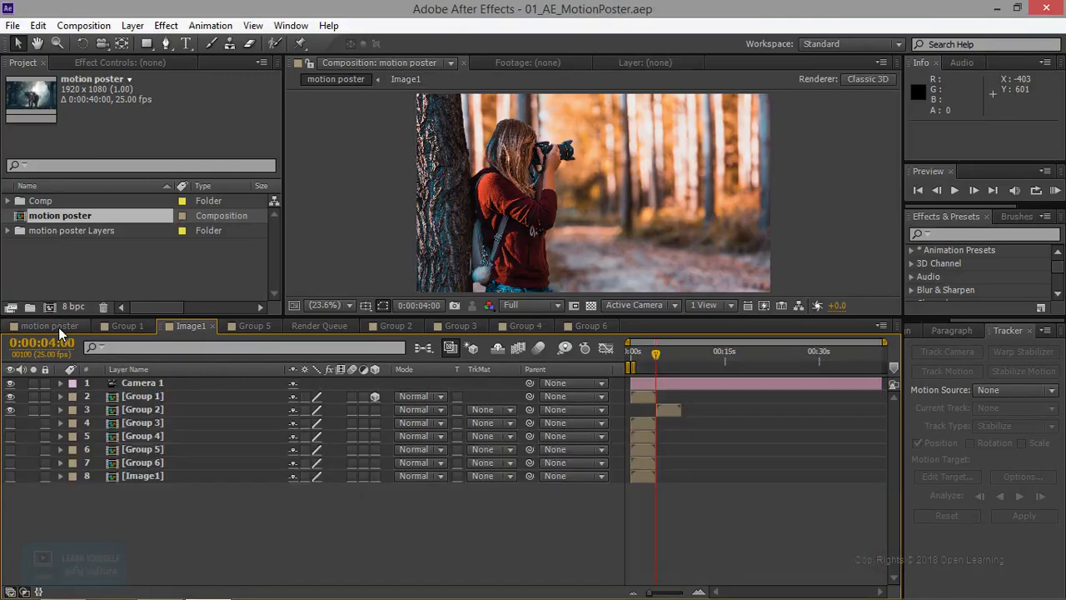
{"action": "left_click", "coordinate": [143, 395]}
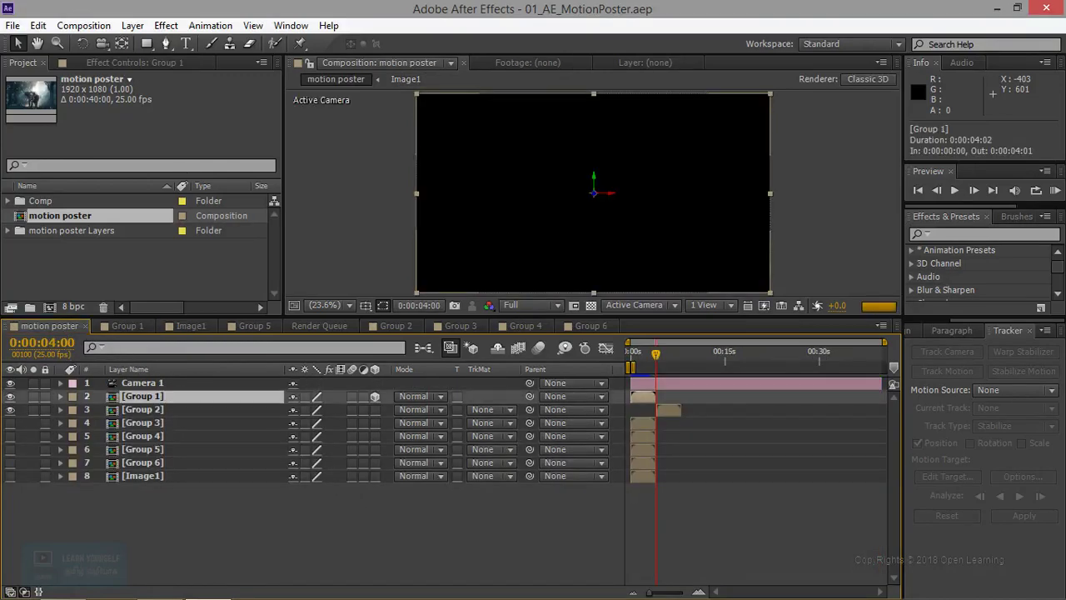
{"action": "left_click_drag", "start_coordinate": [656, 357], "coordinate": [633, 354]}
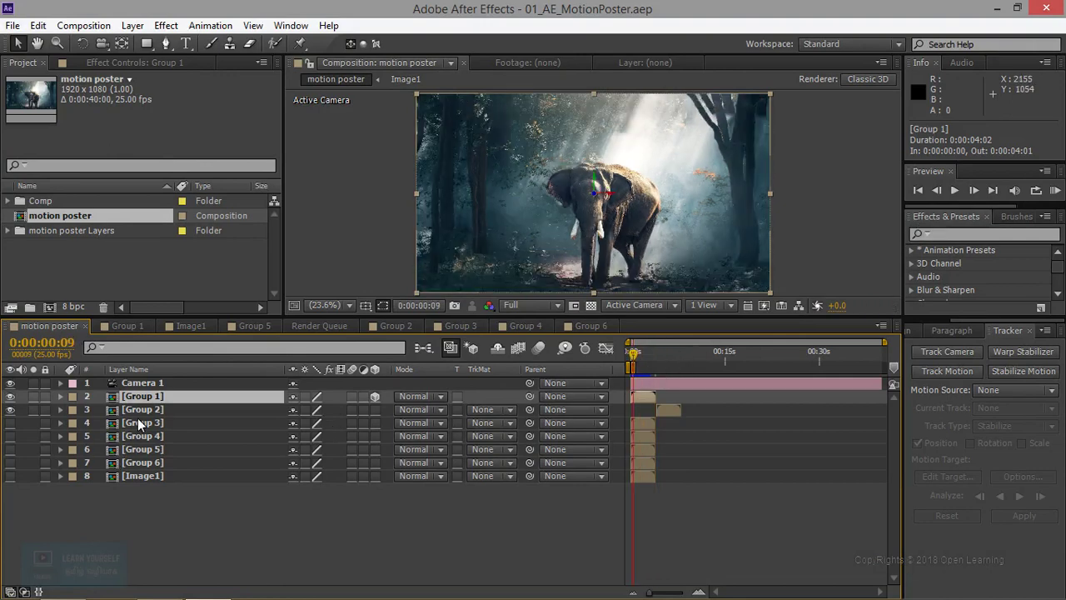
{"action": "left_click", "coordinate": [10, 396]}
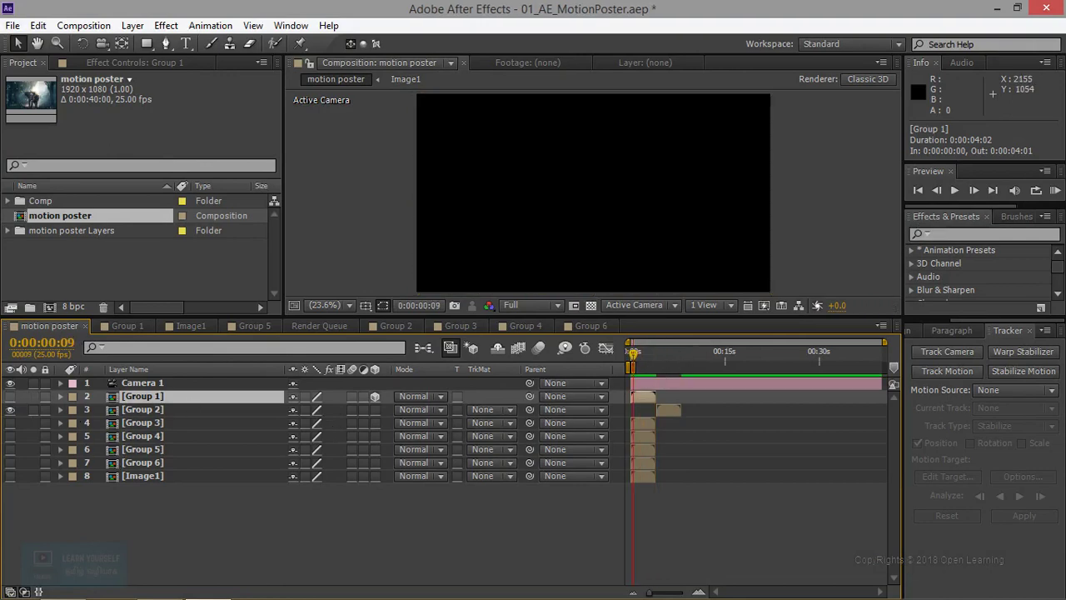
{"action": "left_click_drag", "start_coordinate": [652, 355], "coordinate": [663, 357]}
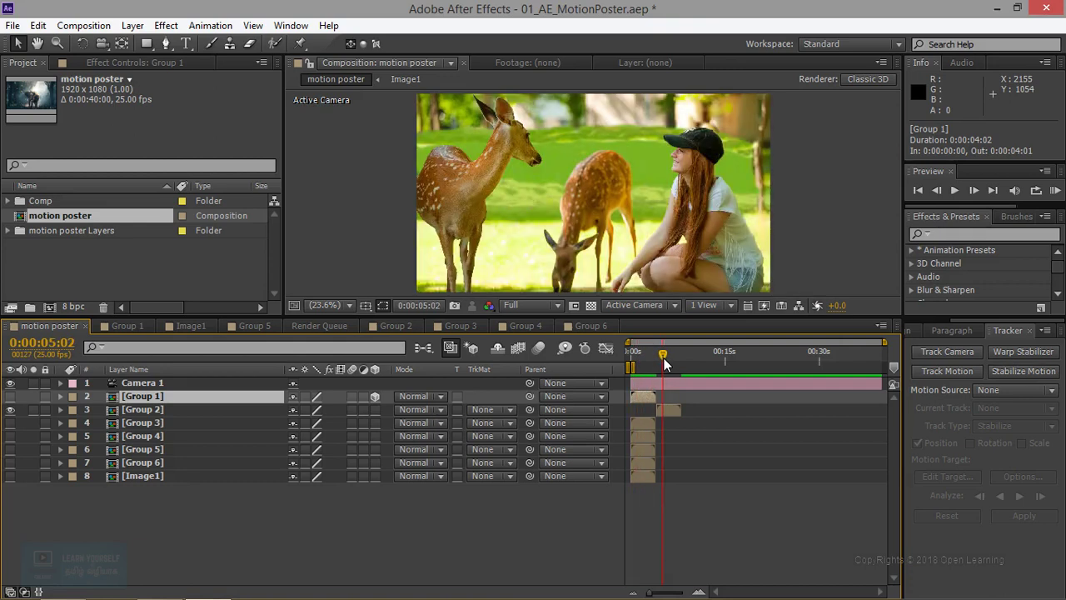
{"action": "left_click", "coordinate": [11, 405]}
{"action": "left_click", "coordinate": [142, 410]}
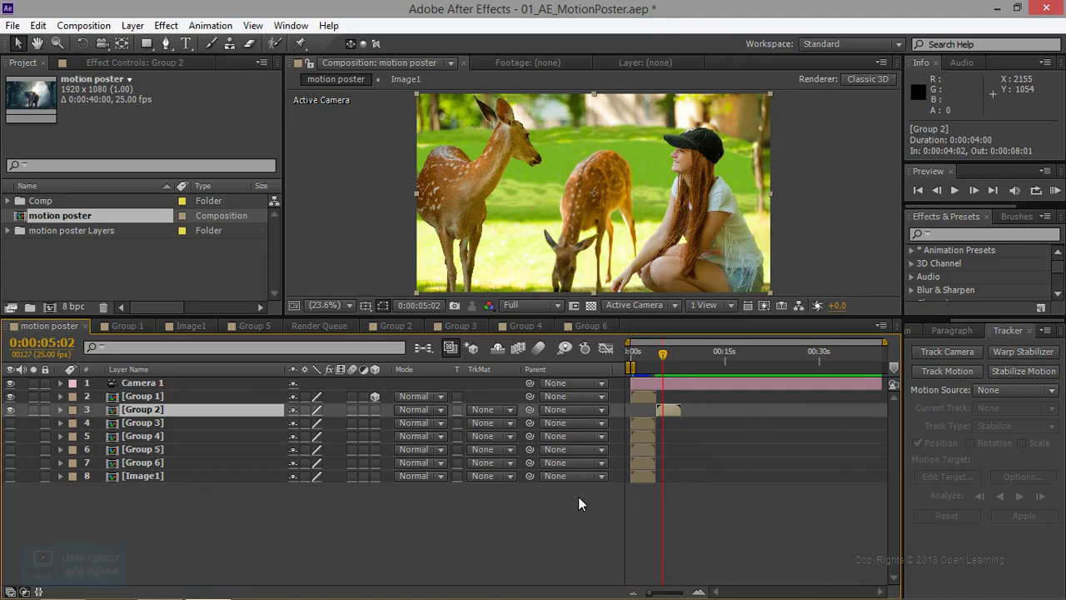
- Inside Group 2, make all four layers 3D and push the deer background photo back to Z 245.6
{"action": "double_click", "coordinate": [142, 410]}
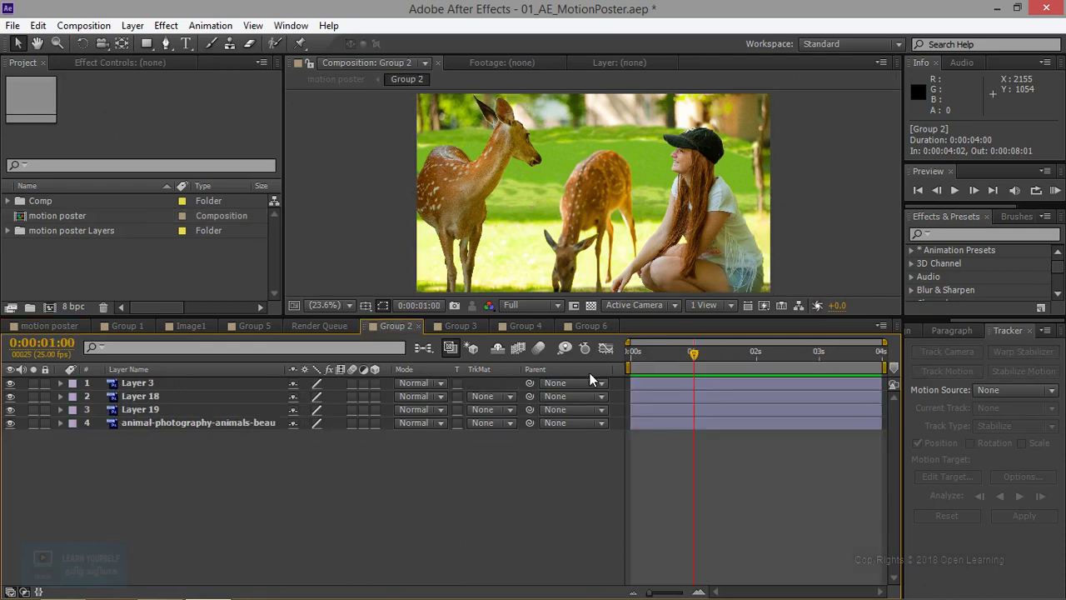
{"action": "left_click_drag", "start_coordinate": [691, 364], "coordinate": [595, 363]}
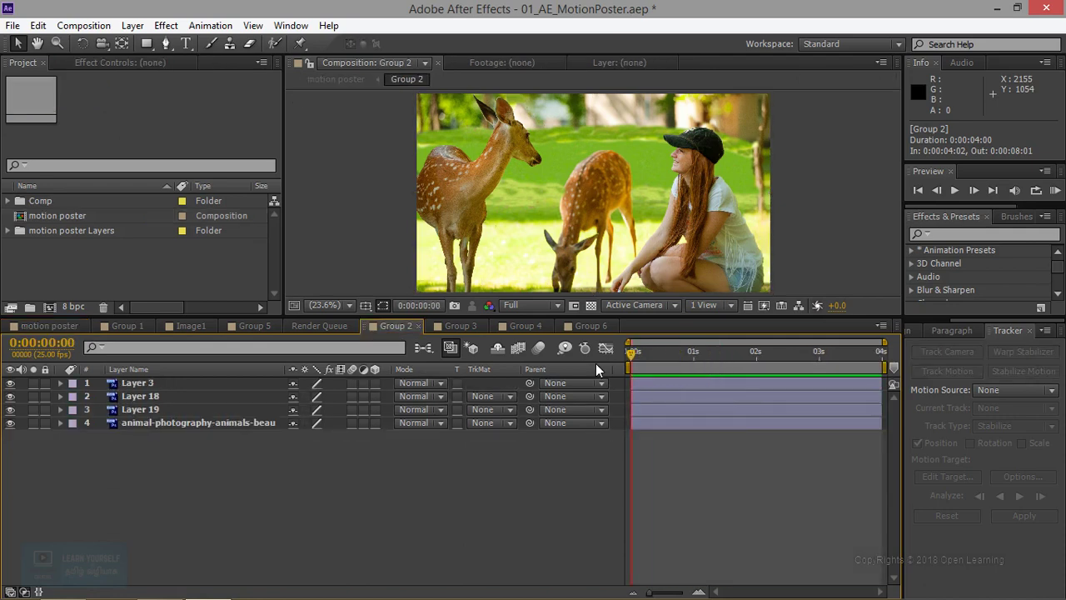
{"action": "left_click", "coordinate": [151, 427]}
{"action": "left_click_drag", "start_coordinate": [376, 385], "coordinate": [376, 423]}
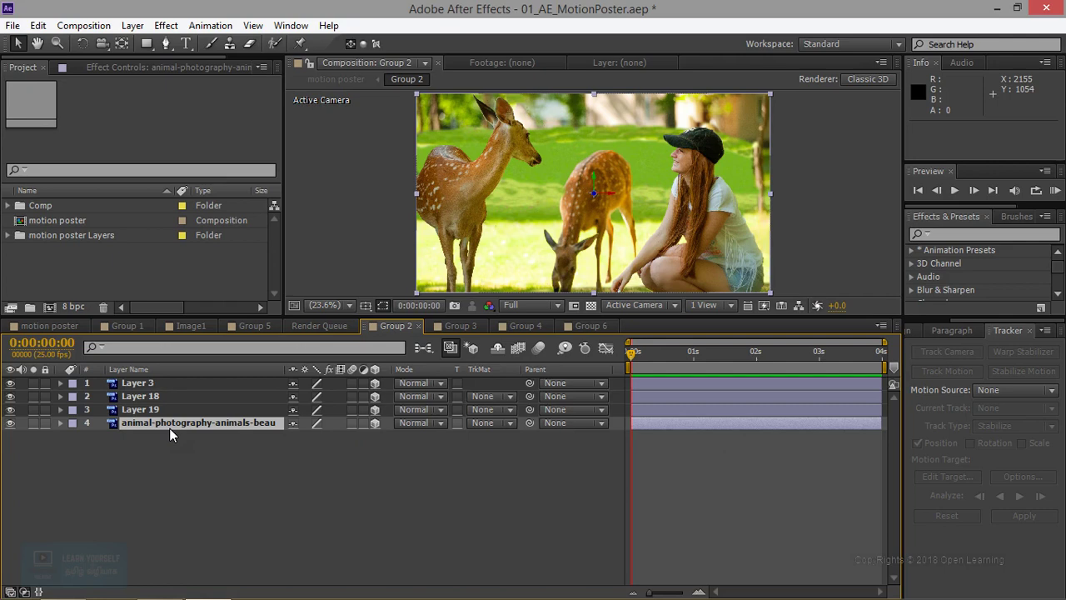
{"action": "mouse_move", "coordinate": [601, 208]}
{"action": "left_mouse_down"}
{"action": "mouse_move", "coordinate": [595, 194]}
{"action": "mouse_move", "coordinate": [577, 201]}
{"action": "mouse_move", "coordinate": [542, 279]}
{"action": "left_mouse_up"}
- Switch the viewer to 2 Views and scale the background photo to 116%
{"action": "left_click", "coordinate": [710, 309]}
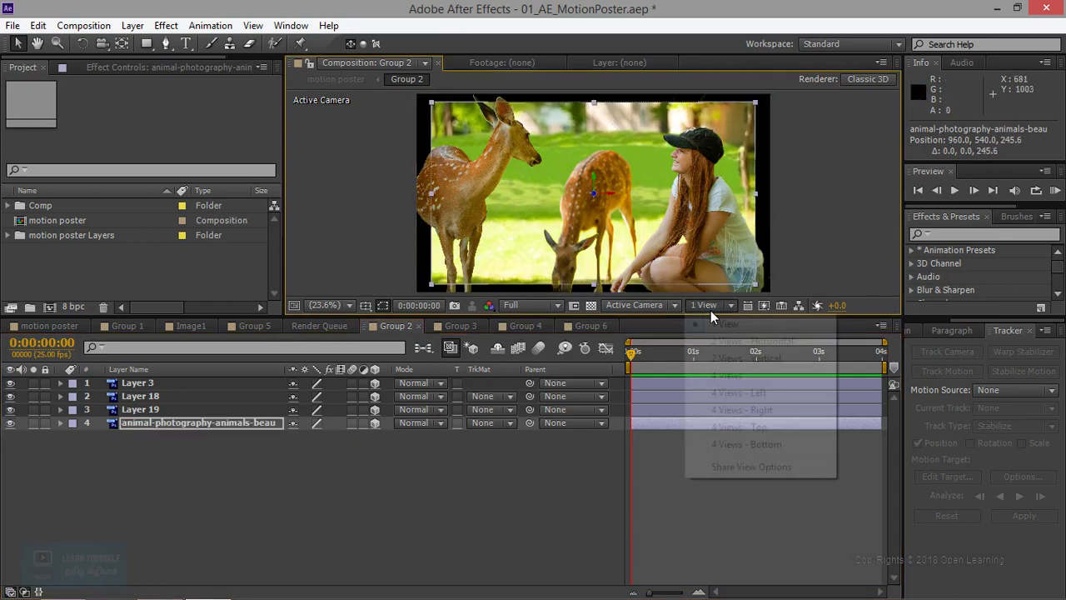
{"action": "left_click", "coordinate": [733, 341]}
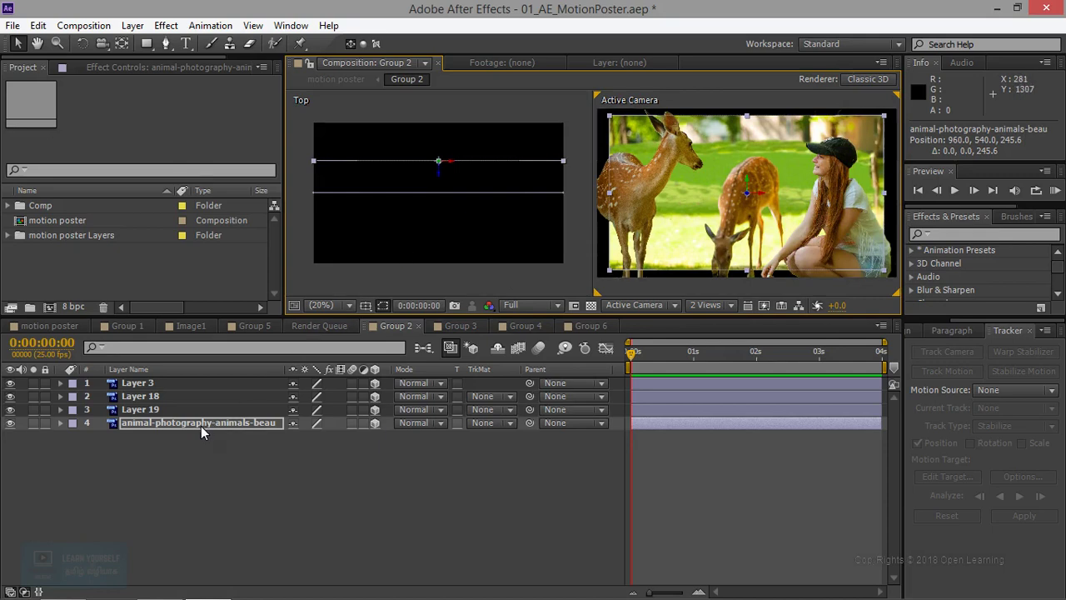
{"action": "key", "text": "s"}
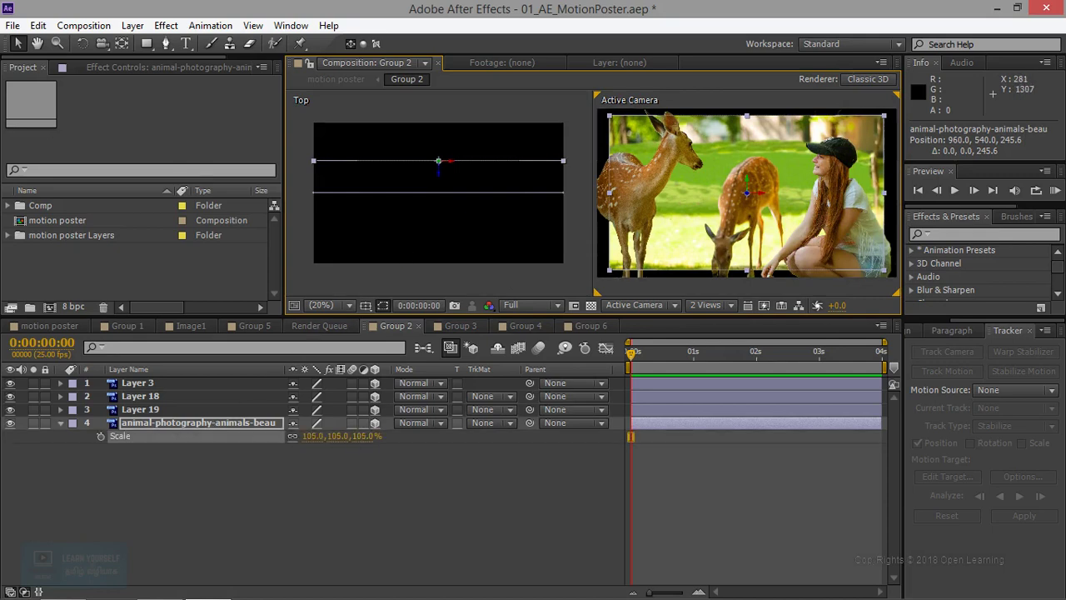
{"action": "left_click_drag", "start_coordinate": [314, 436], "coordinate": [333, 436]}
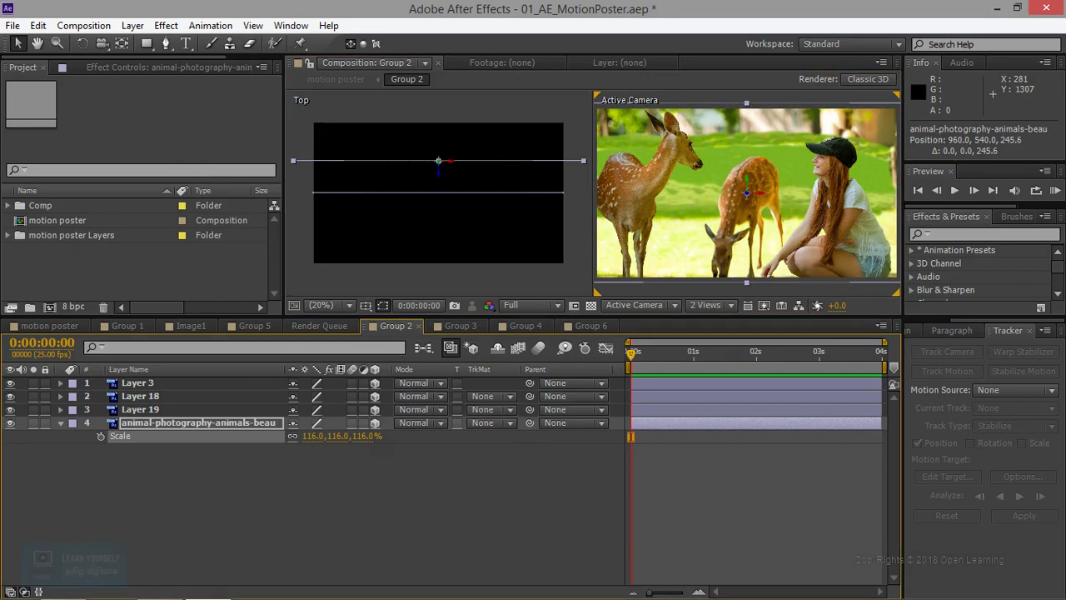
- Move Layer 19 to Z 96 and Layer 18 to Z -120, then return to 1 View
{"action": "left_click", "coordinate": [155, 409]}
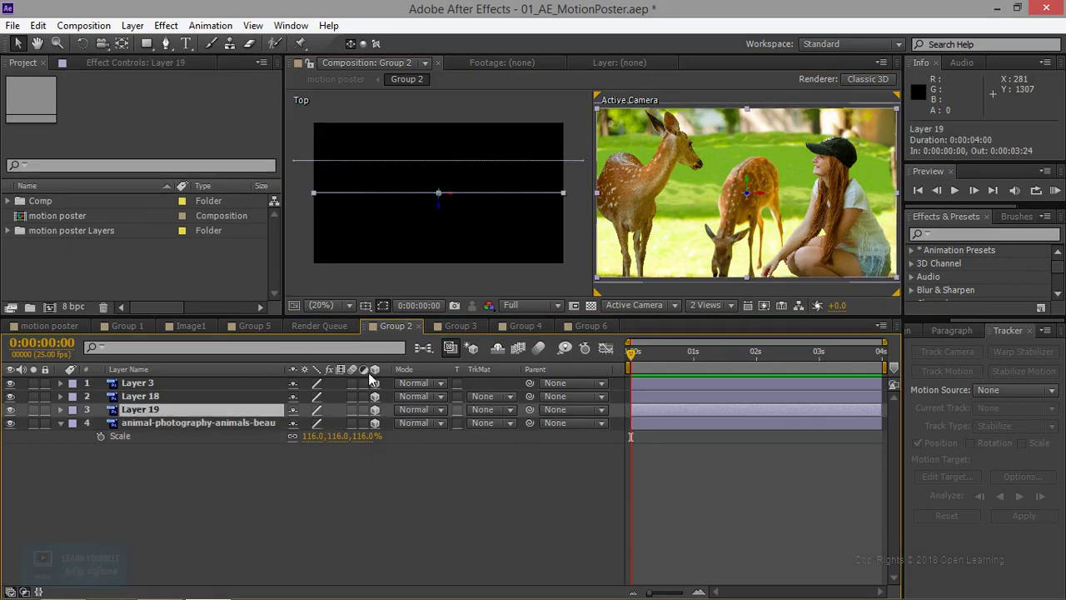
{"action": "mouse_move", "coordinate": [438, 192]}
{"action": "left_mouse_down"}
{"action": "mouse_move", "coordinate": [438, 205]}
{"action": "mouse_move", "coordinate": [438, 181]}
{"action": "left_mouse_up"}
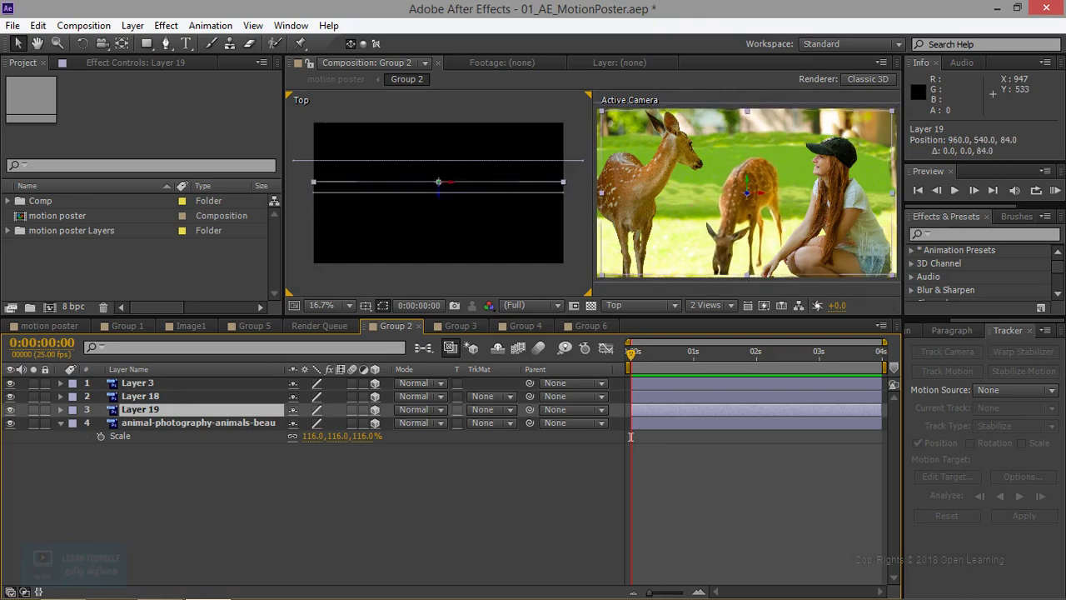
{"action": "left_click_drag", "start_coordinate": [438, 182], "coordinate": [438, 180]}
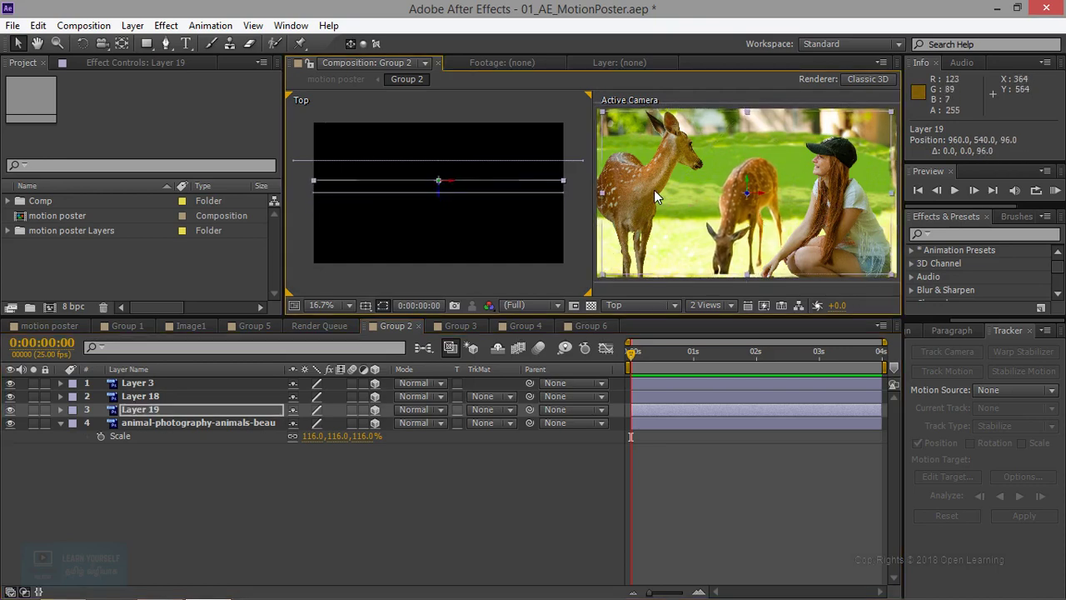
{"action": "left_click", "coordinate": [140, 396]}
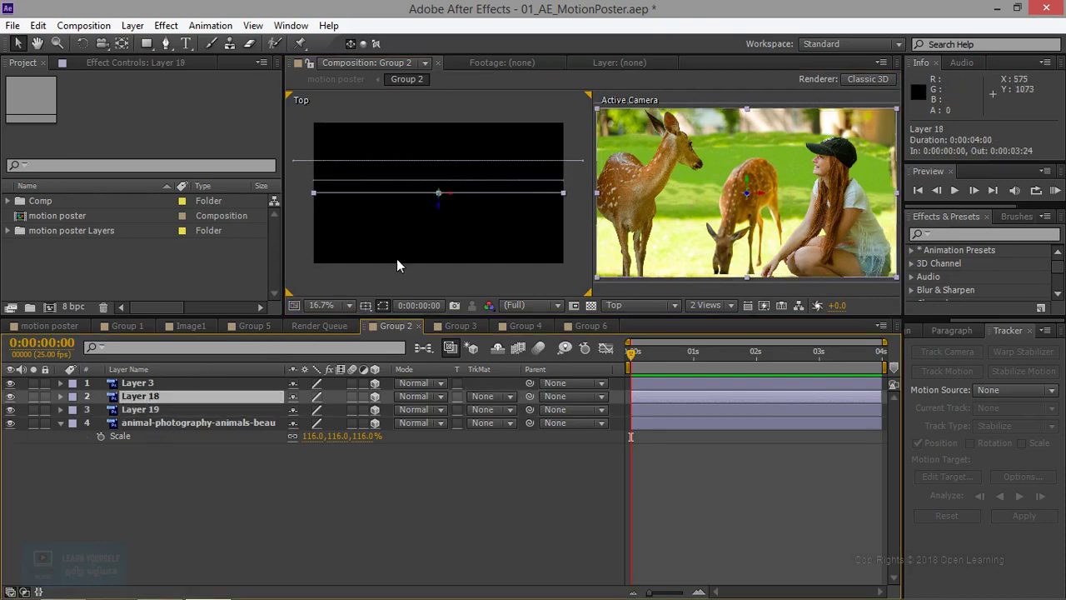
{"action": "left_click_drag", "start_coordinate": [438, 193], "coordinate": [438, 209]}
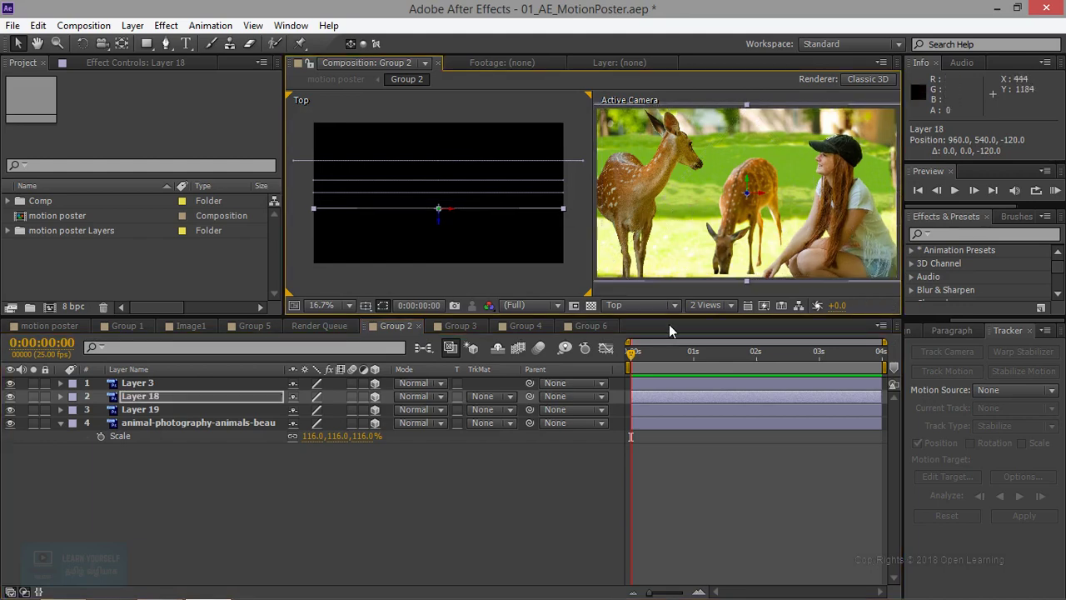
{"action": "left_click", "coordinate": [708, 305]}
{"action": "left_click", "coordinate": [721, 325]}
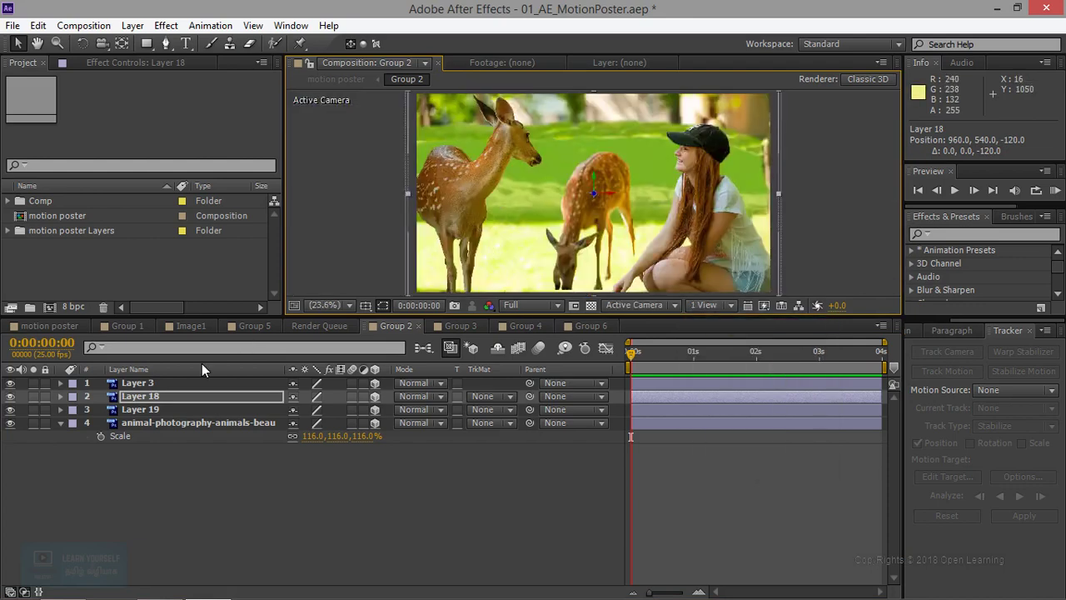
- Add a new 50mm camera layer, Camera 1, to the Group 2 precomp
{"action": "left_click", "coordinate": [157, 382]}
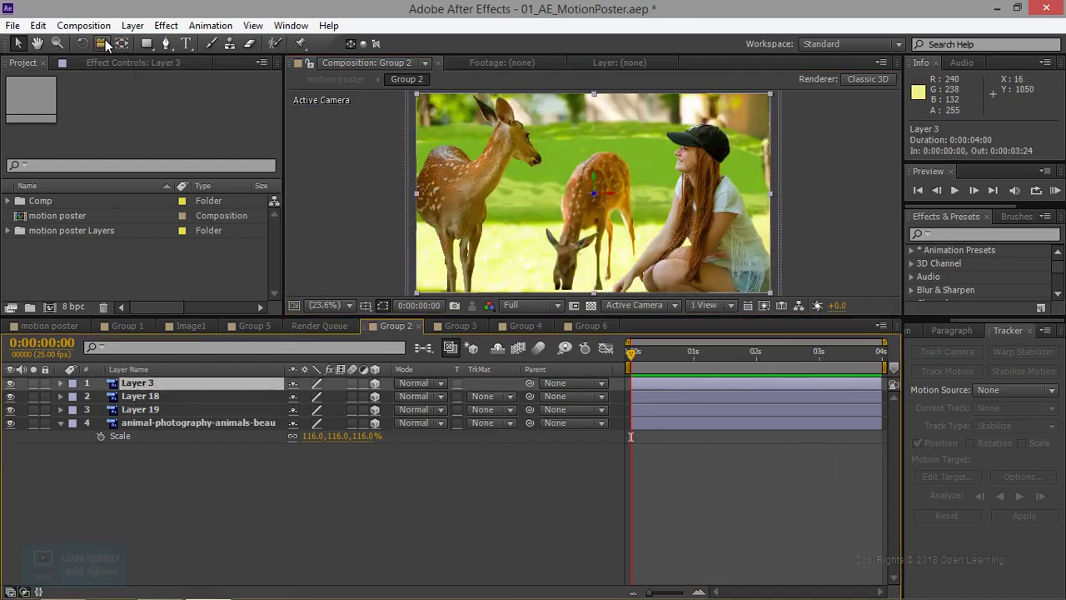
{"action": "left_click", "coordinate": [133, 25]}
{"action": "mouse_move", "coordinate": [187, 41]}
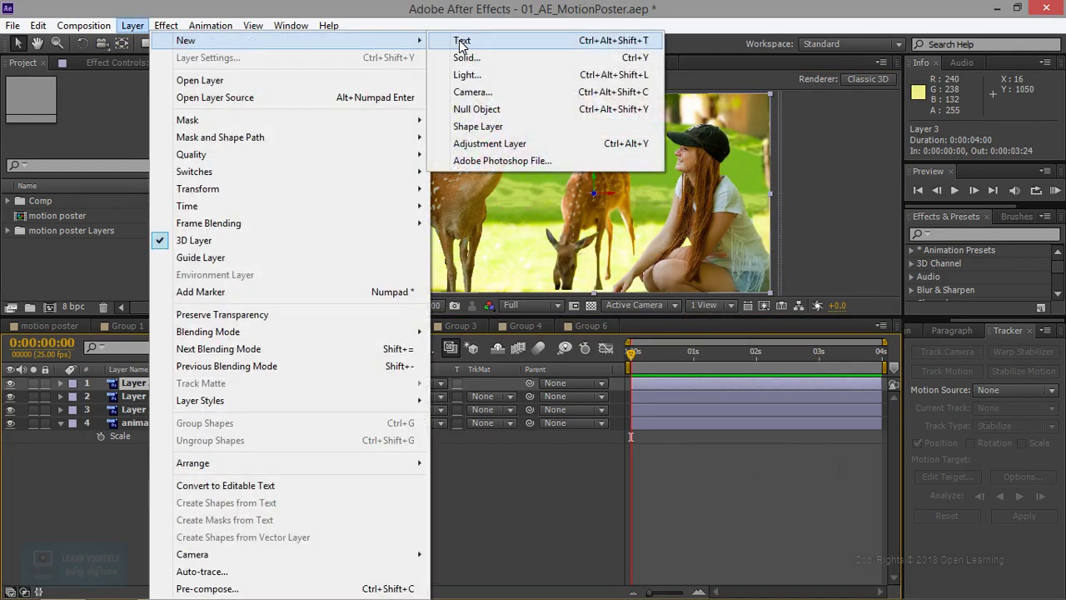
{"action": "left_click", "coordinate": [479, 94]}
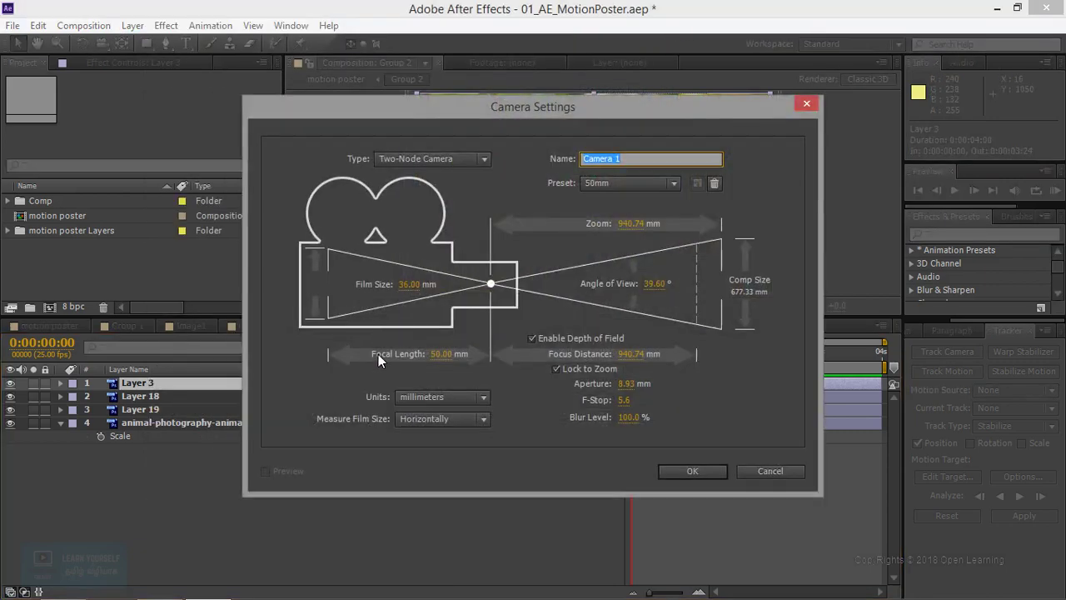
{"action": "left_click", "coordinate": [694, 469]}
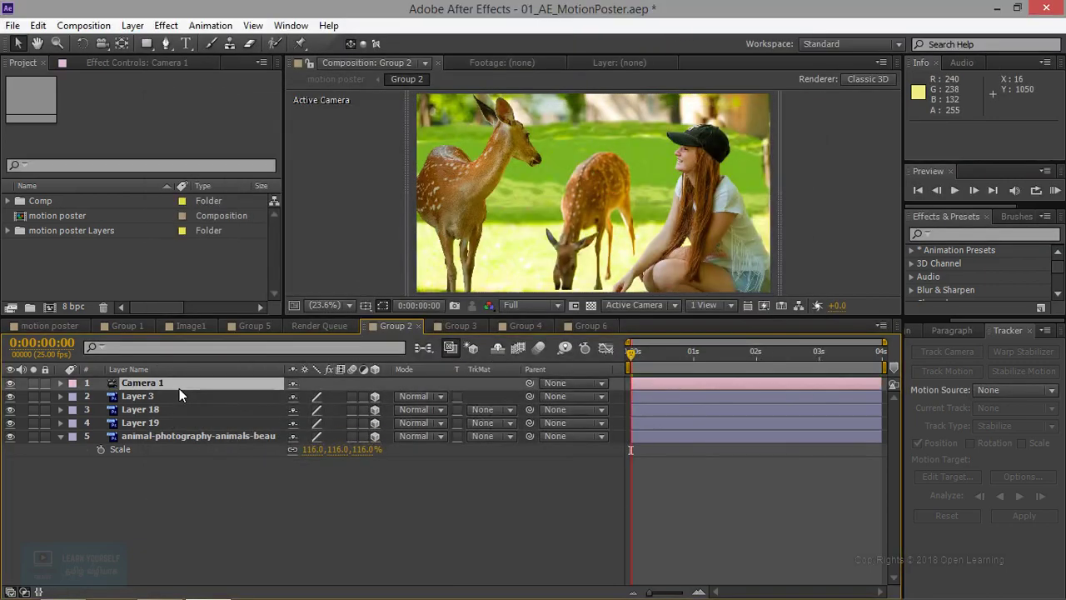
- Test-orbit the camera, undo the orbits, and set preview resolution to Half
{"action": "left_click", "coordinate": [102, 44]}
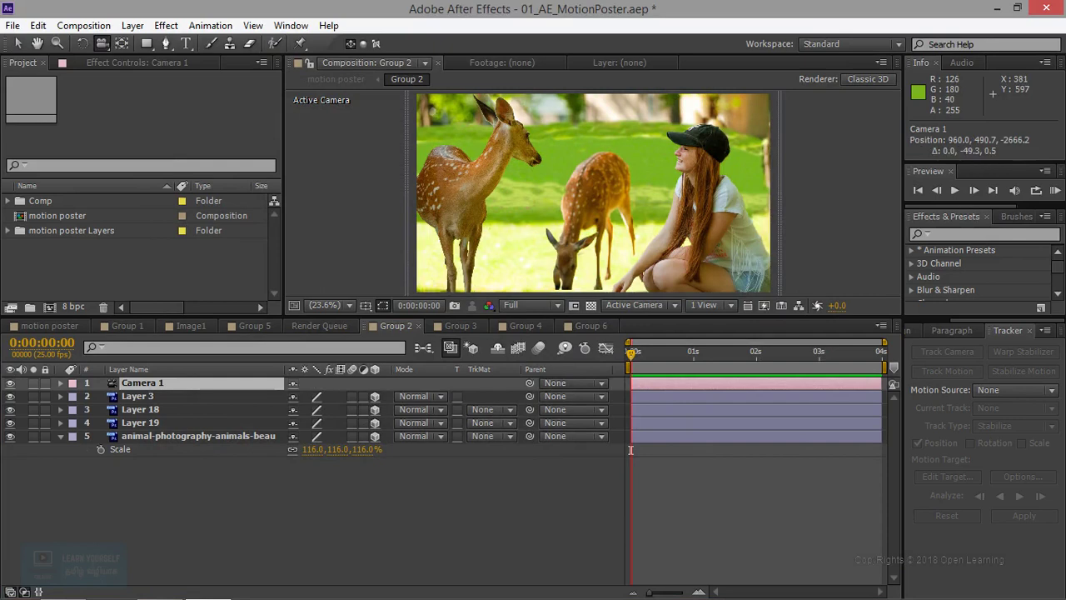
{"action": "left_click_drag", "start_coordinate": [593, 193], "coordinate": [597, 194]}
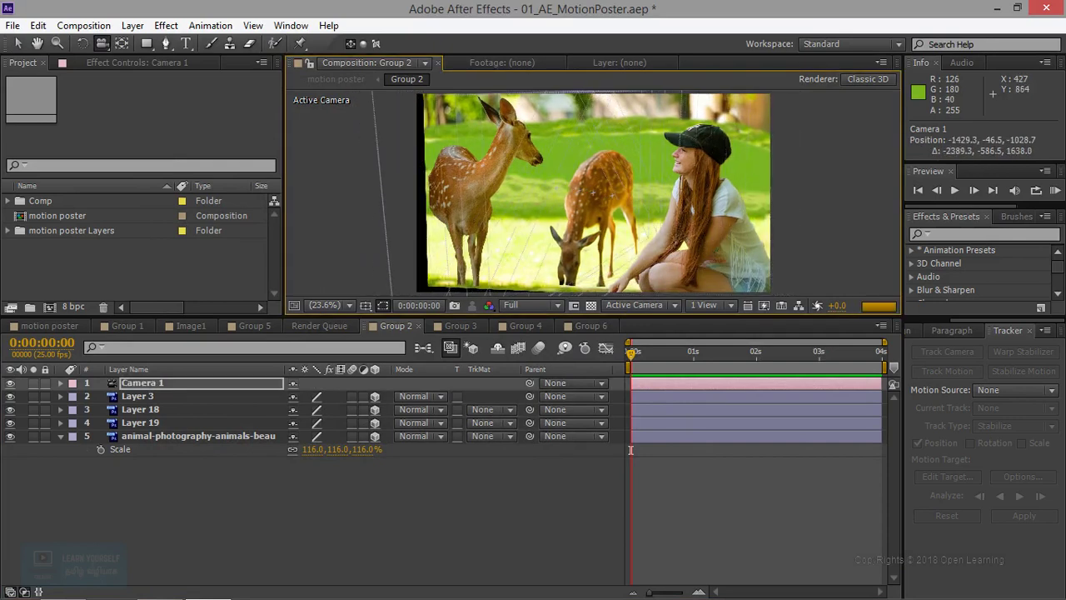
{"action": "mouse_move", "coordinate": [592, 192]}
{"action": "left_mouse_down"}
{"action": "mouse_move", "coordinate": [549, 273]}
{"action": "mouse_move", "coordinate": [554, 246]}
{"action": "left_mouse_up"}
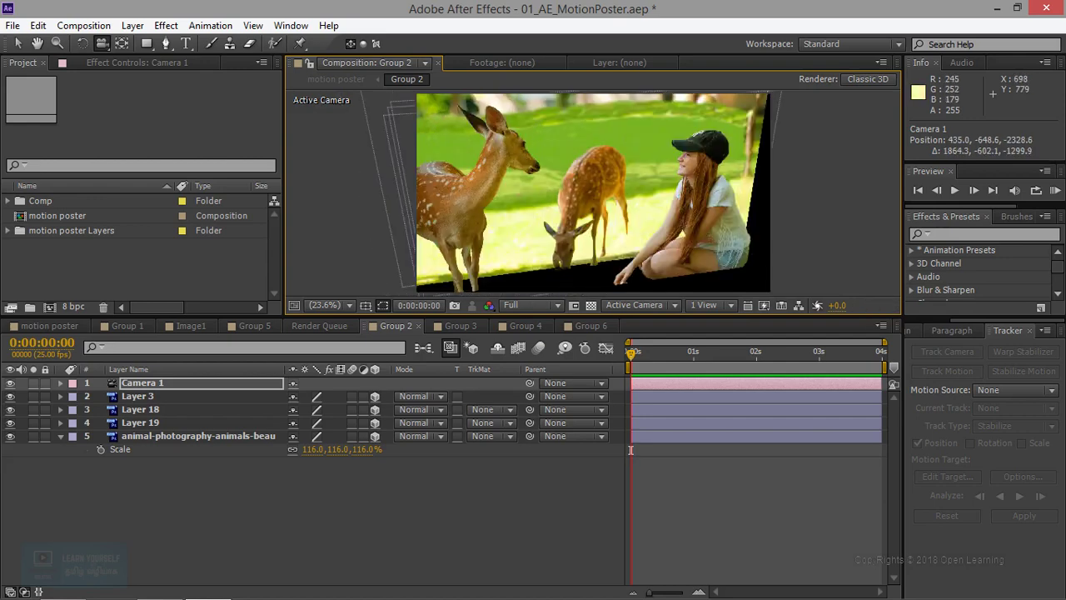
{"action": "key", "text": "ctrl+z"}
{"action": "key", "text": "ctrl+z"}
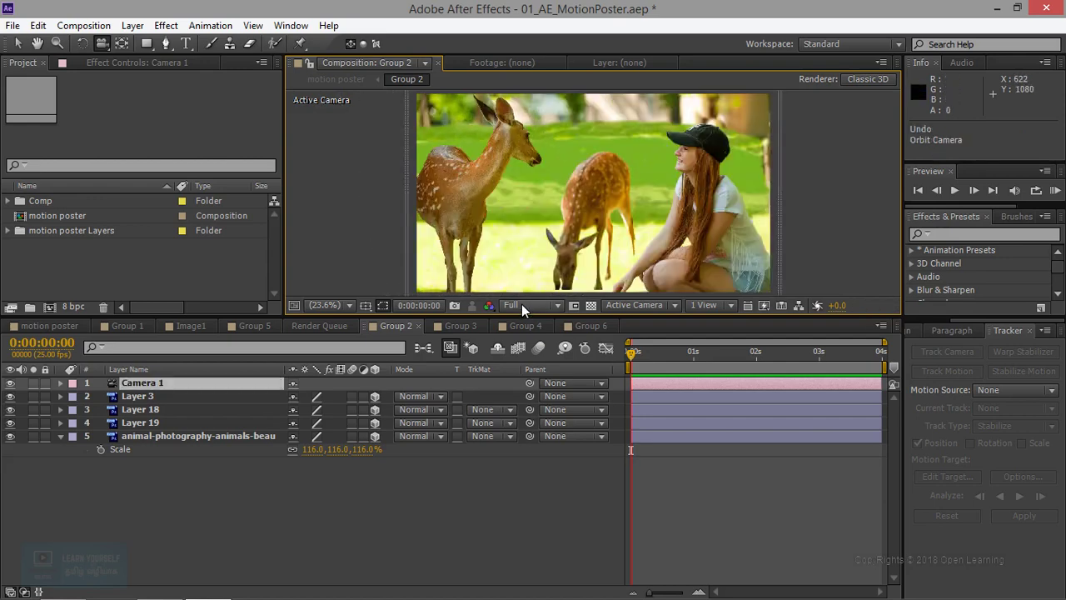
{"action": "left_click", "coordinate": [533, 305]}
{"action": "left_click", "coordinate": [548, 364]}
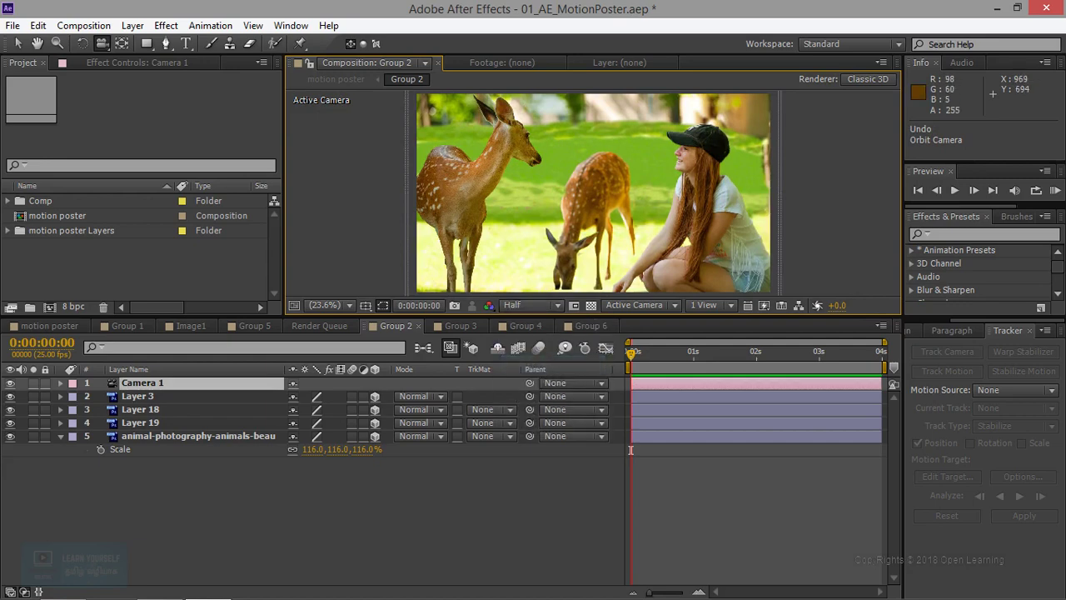
{"action": "left_click_drag", "start_coordinate": [632, 355], "coordinate": [637, 355]}
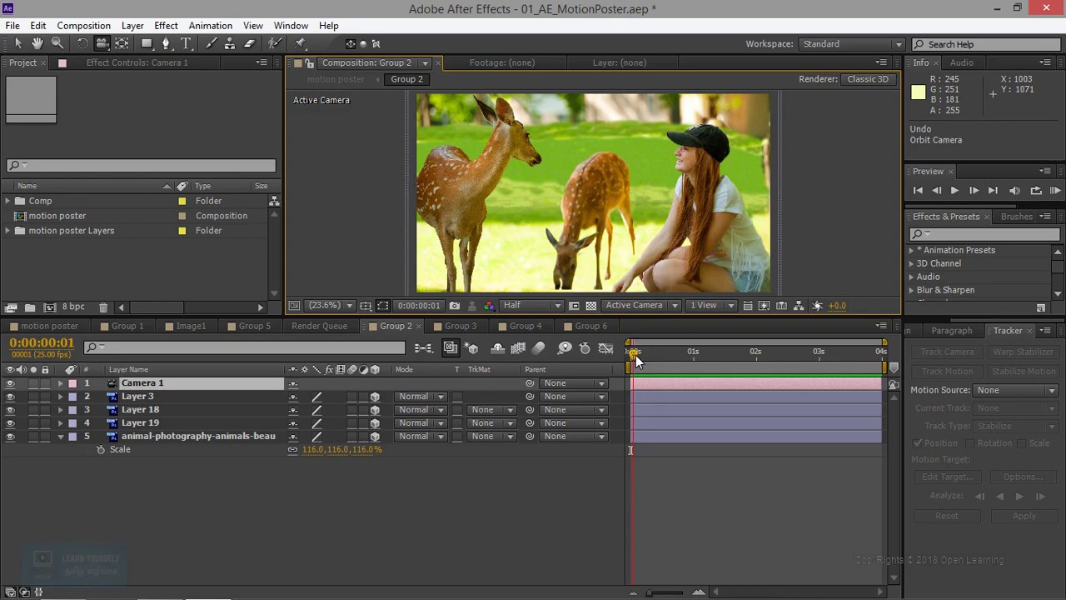
- Enable keyframing on Camera 1's Position, Orientation, and X, Y and Z Rotation
{"action": "left_click", "coordinate": [636, 355]}
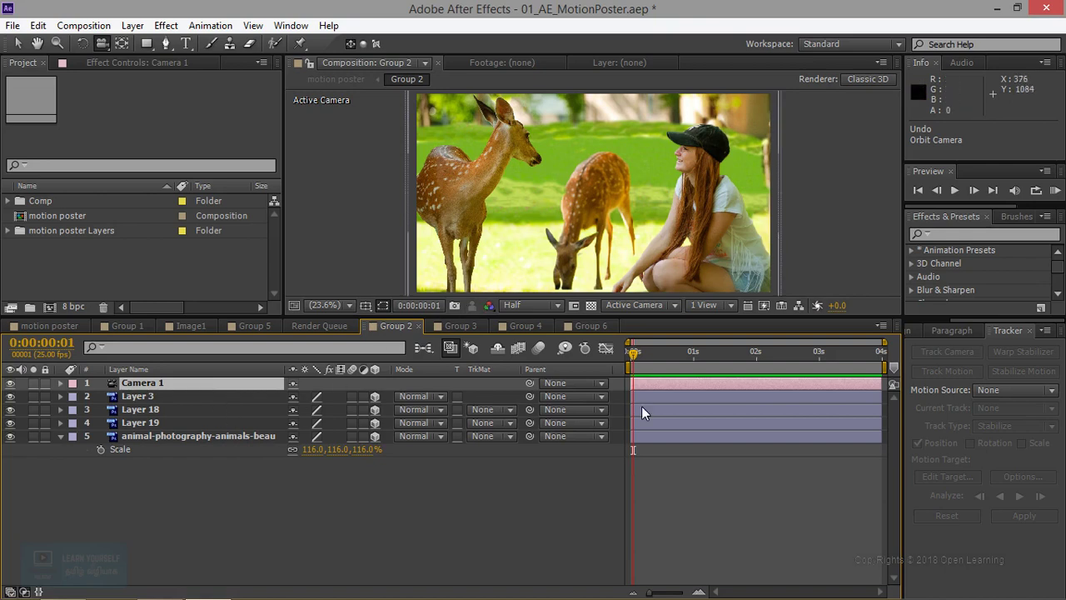
{"action": "left_click", "coordinate": [60, 382]}
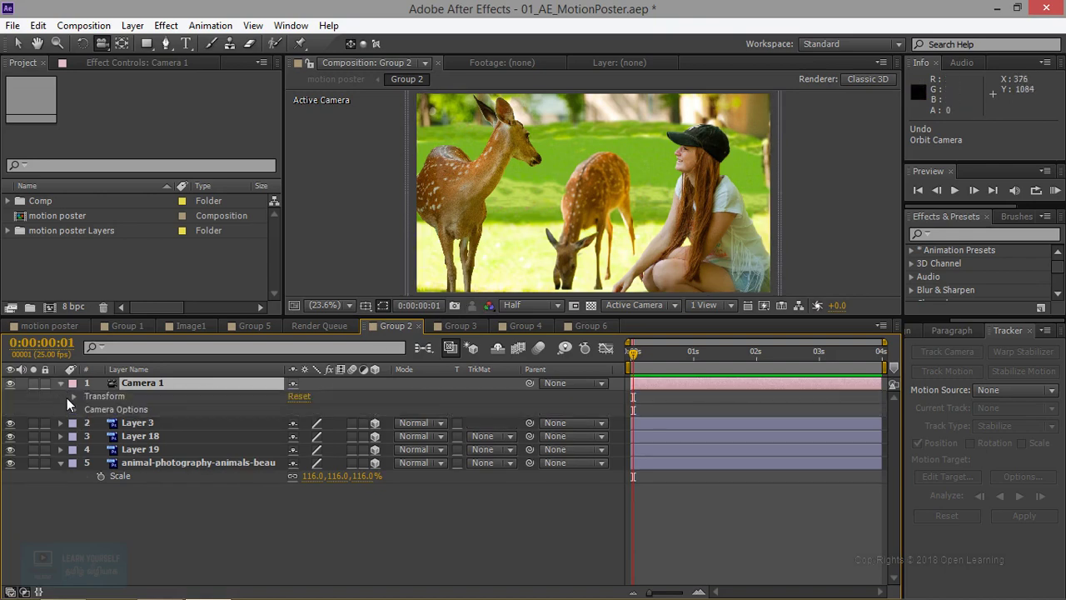
{"action": "left_click", "coordinate": [73, 397]}
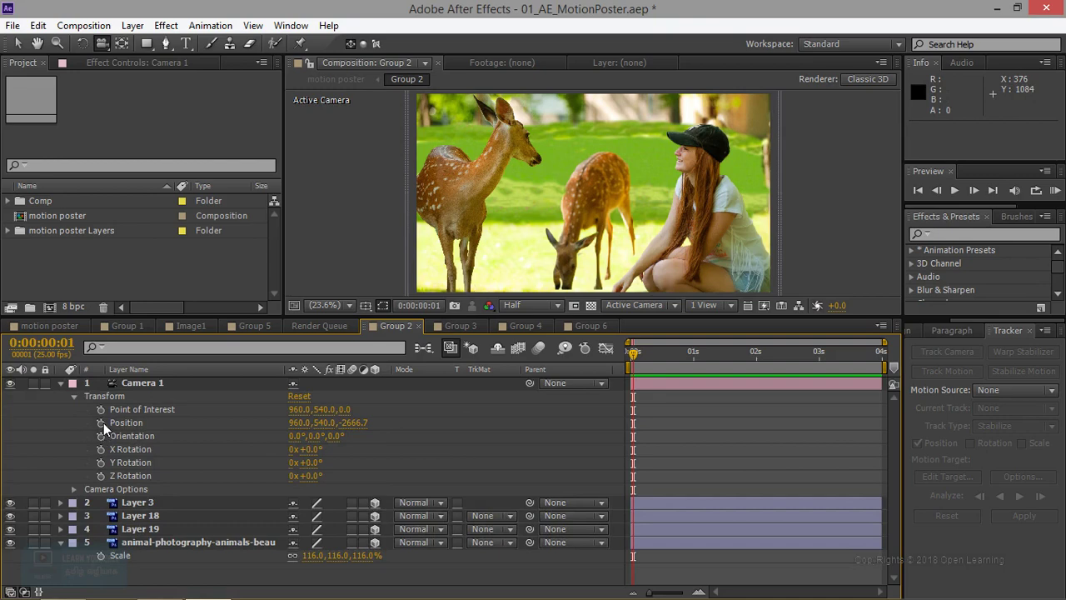
{"action": "left_click", "coordinate": [101, 422]}
{"action": "left_click", "coordinate": [101, 435]}
{"action": "left_click", "coordinate": [101, 449]}
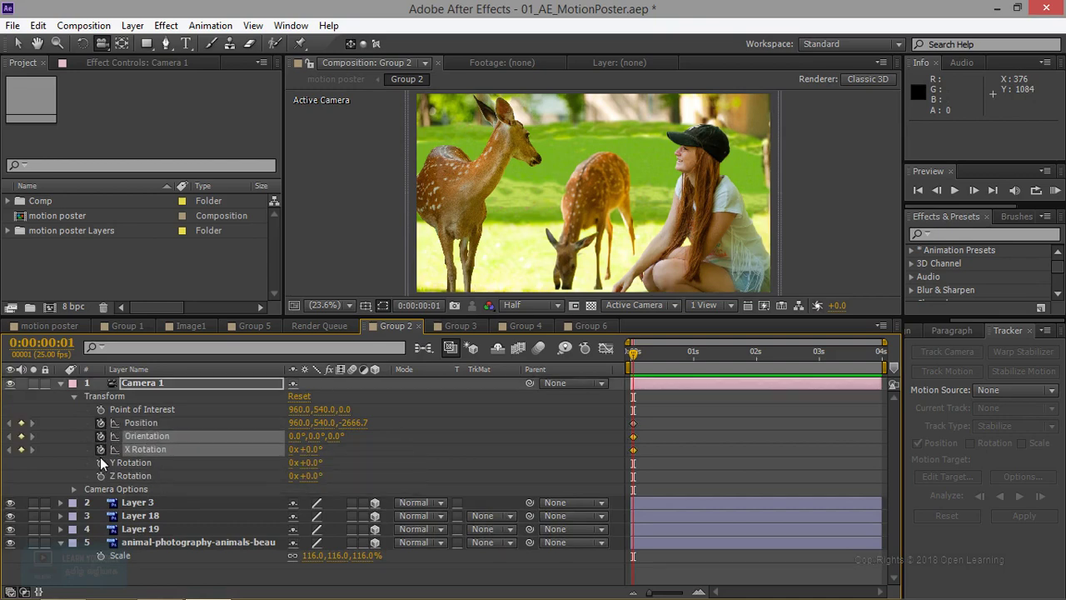
{"action": "left_click", "coordinate": [101, 463]}
{"action": "left_click", "coordinate": [101, 475]}
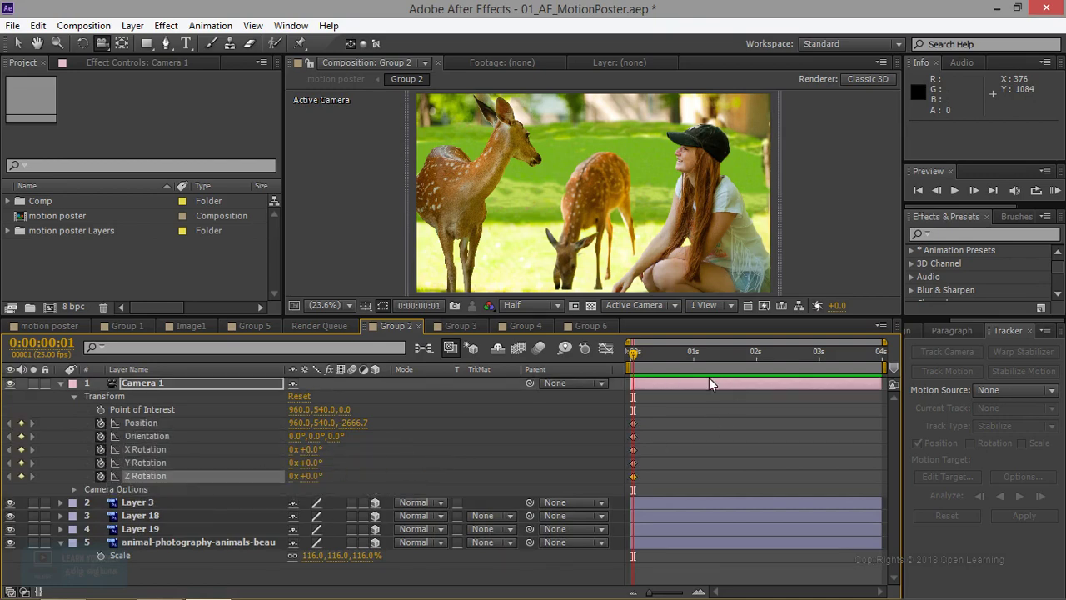
- Dolly the camera to 960, 540, -2480.3 mid-shot, then to 822.7, 631.7, -2474.8 at 0:00:03:14
{"action": "left_click_drag", "start_coordinate": [640, 357], "coordinate": [712, 360]}
{"action": "left_click_drag", "start_coordinate": [712, 360], "coordinate": [745, 364]}
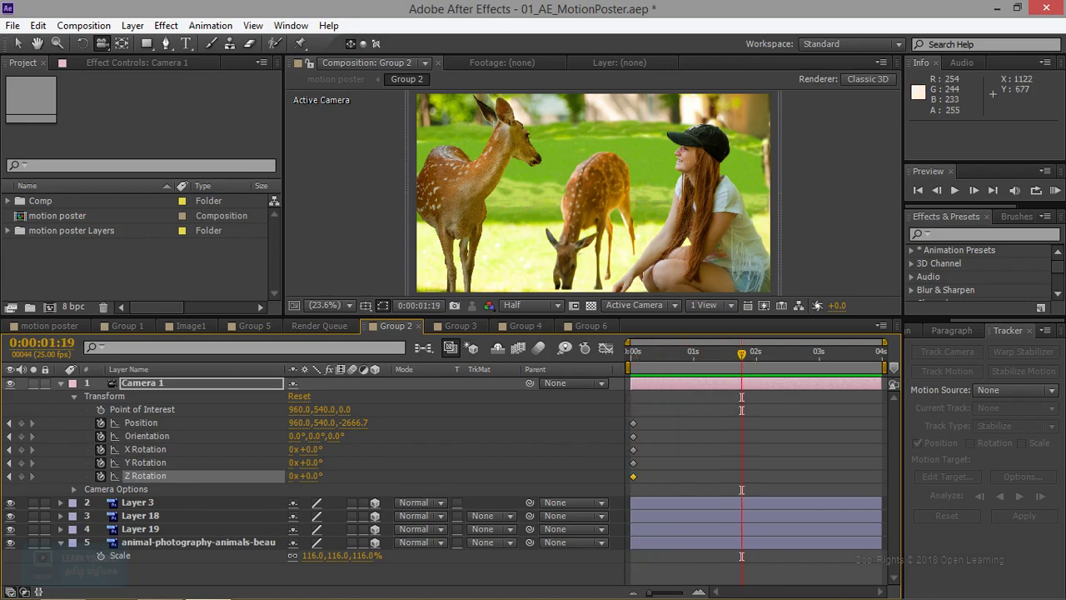
{"action": "scroll", "coordinate": [539, 291], "scroll_direction": "up", "scroll_amount": 2}
{"action": "scroll", "coordinate": [539, 292], "scroll_direction": "up", "scroll_amount": 2}
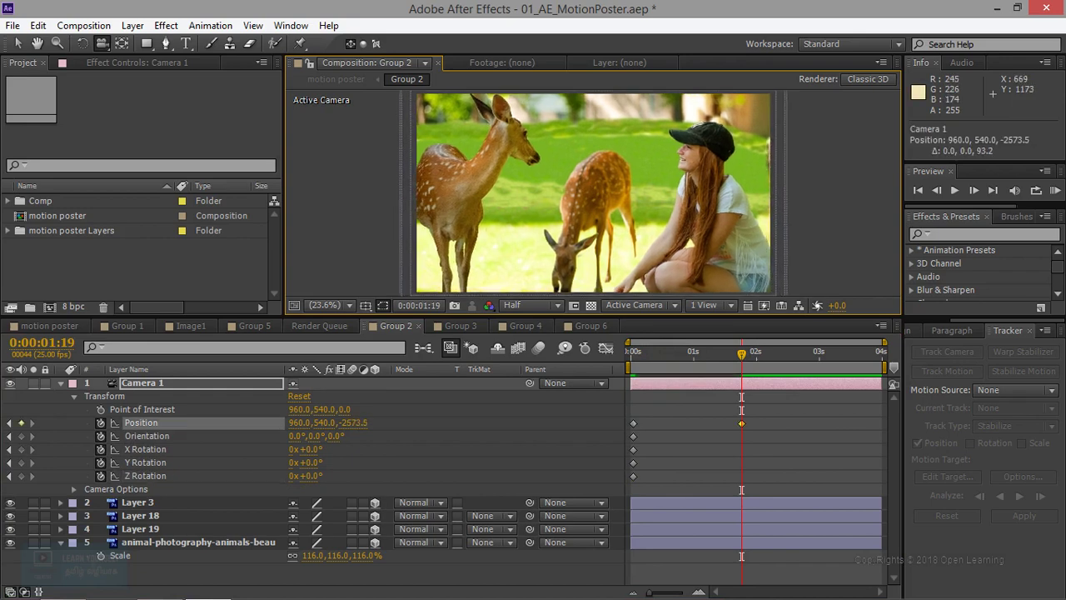
{"action": "scroll", "coordinate": [540, 296], "scroll_direction": "up", "scroll_amount": 1}
{"action": "scroll", "coordinate": [540, 295], "scroll_direction": "up", "scroll_amount": 1}
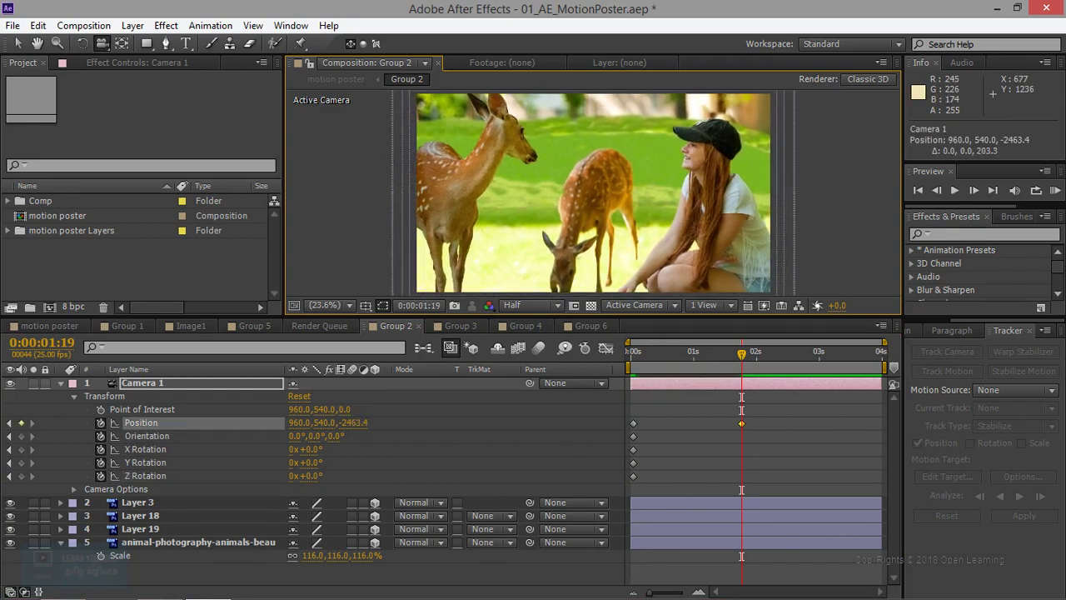
{"action": "scroll", "coordinate": [539, 295], "scroll_direction": "up", "scroll_amount": 1}
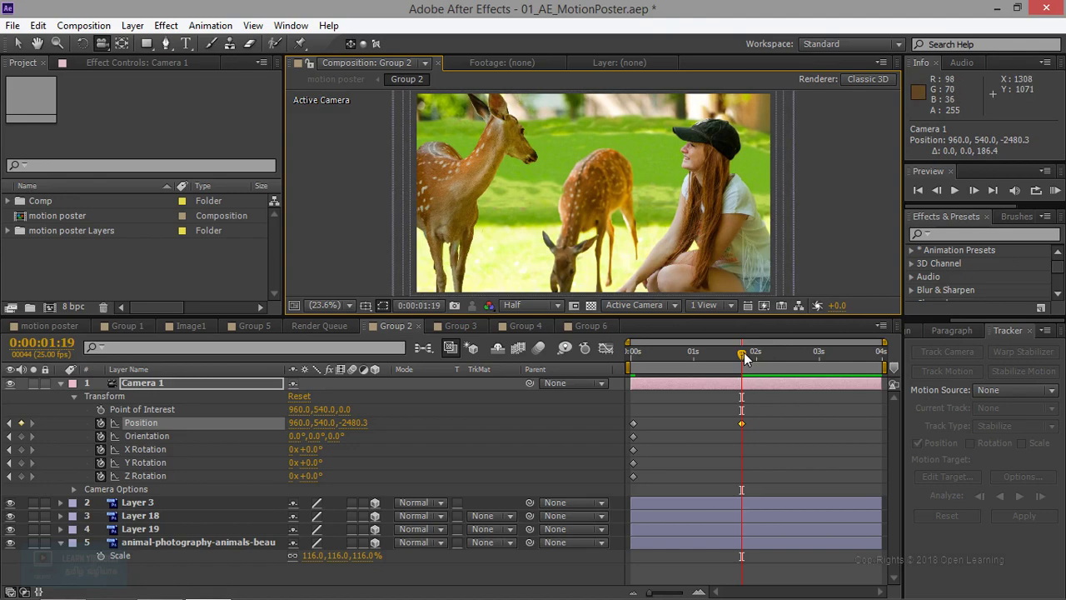
{"action": "left_click_drag", "start_coordinate": [742, 353], "coordinate": [854, 353]}
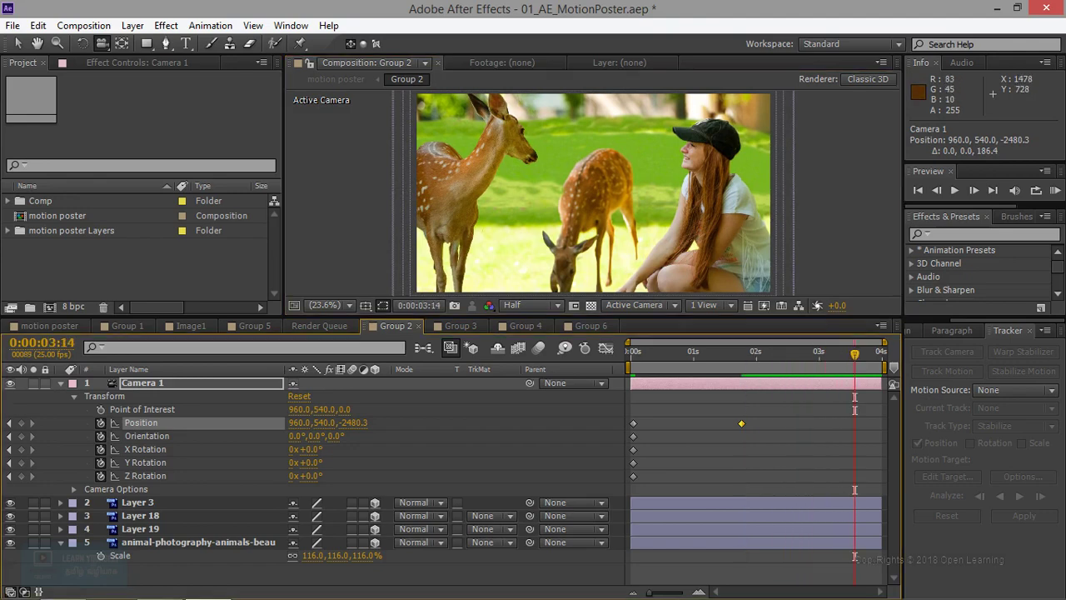
{"action": "mouse_move", "coordinate": [533, 208]}
{"action": "left_mouse_down"}
{"action": "mouse_move", "coordinate": [500, 180]}
{"action": "mouse_move", "coordinate": [549, 200]}
{"action": "left_mouse_up"}
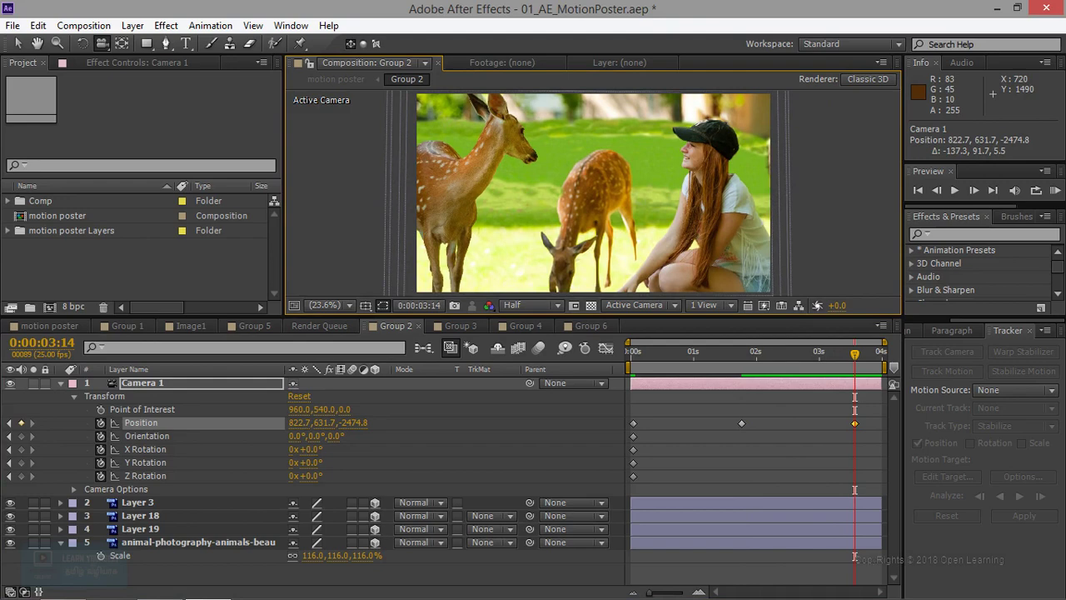
{"action": "left_click", "coordinate": [151, 527]}
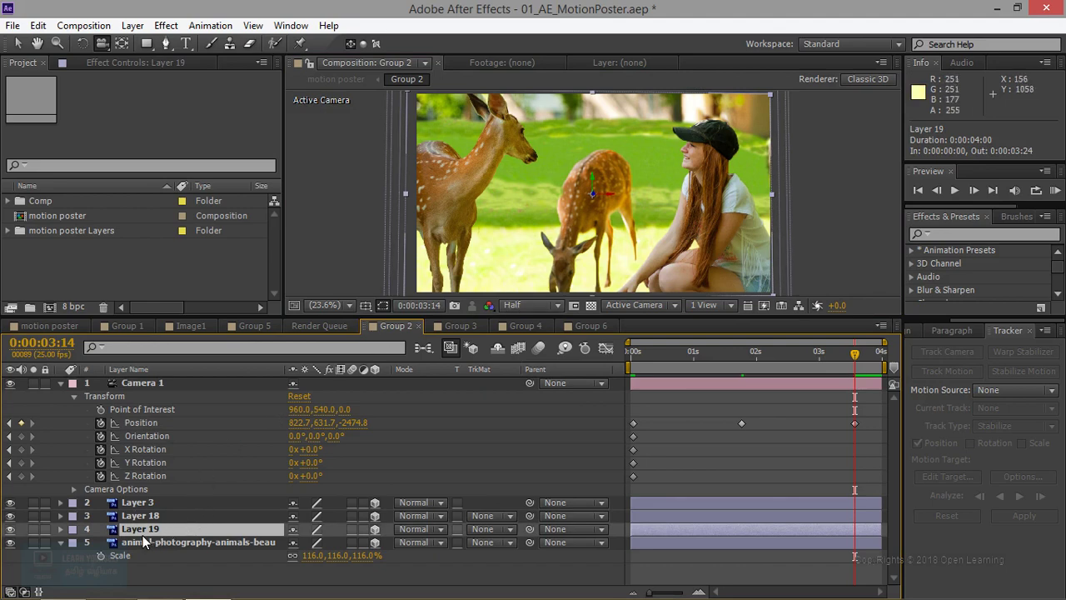
- Set a starting Position keyframe for Layer 19 at 0:00
{"action": "left_click", "coordinate": [61, 530]}
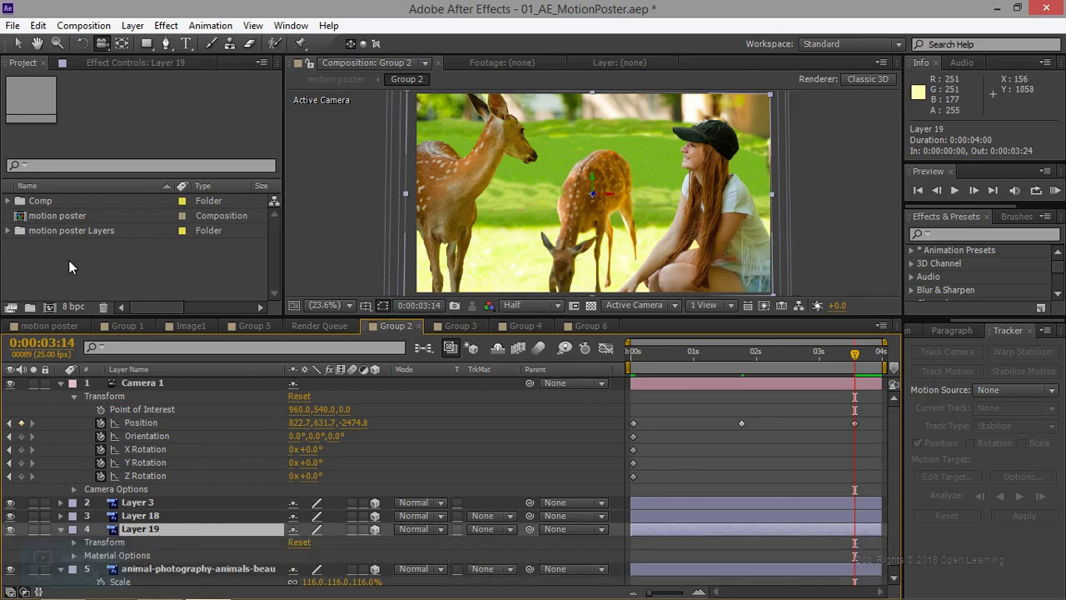
{"action": "key", "text": "v"}
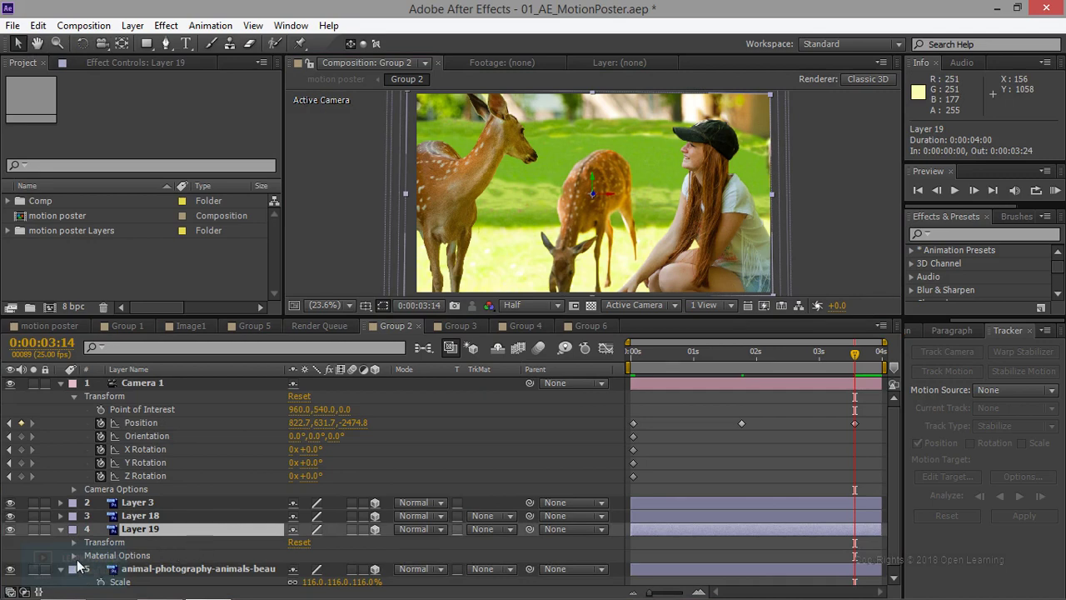
{"action": "left_click", "coordinate": [73, 543]}
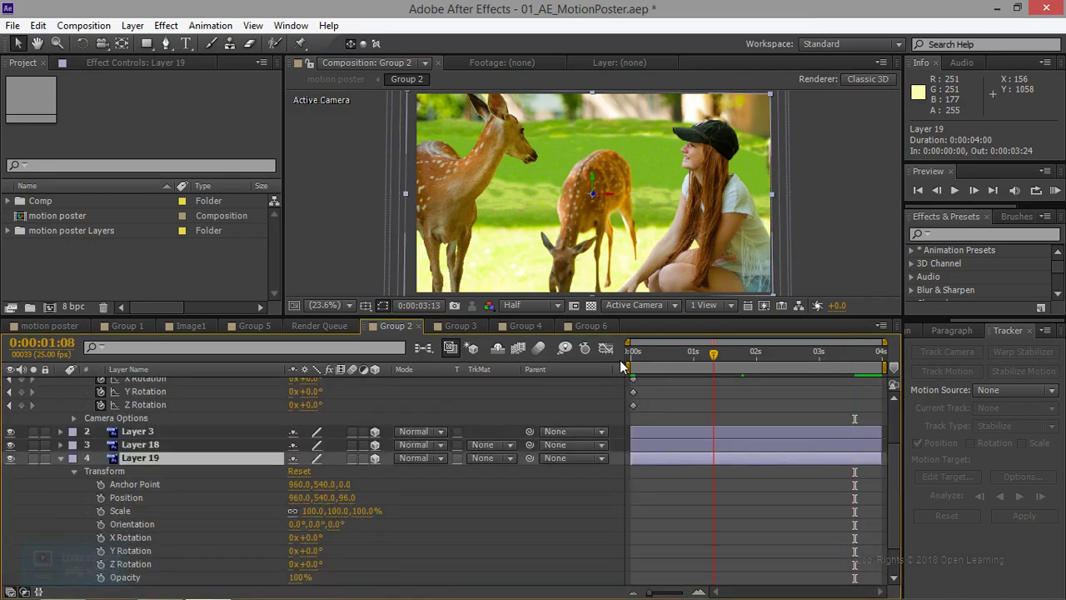
{"action": "left_click_drag", "start_coordinate": [855, 354], "coordinate": [517, 367]}
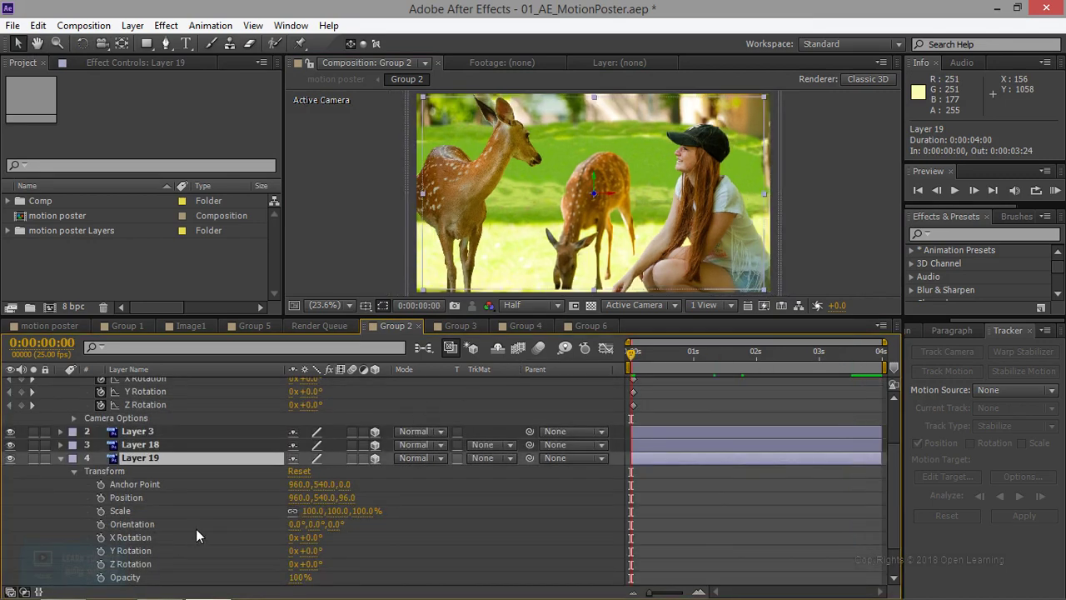
{"action": "left_click", "coordinate": [101, 498]}
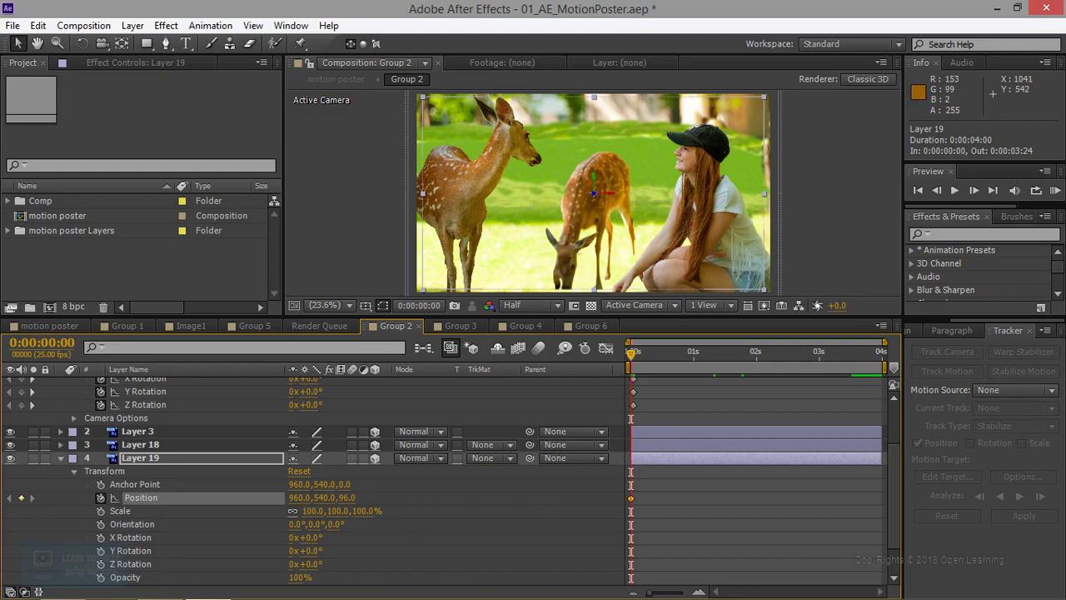
- Slide Layer 19 left and deeper, then retime that keyframe to 0:00:02:14
{"action": "left_click_drag", "start_coordinate": [630, 357], "coordinate": [695, 352]}
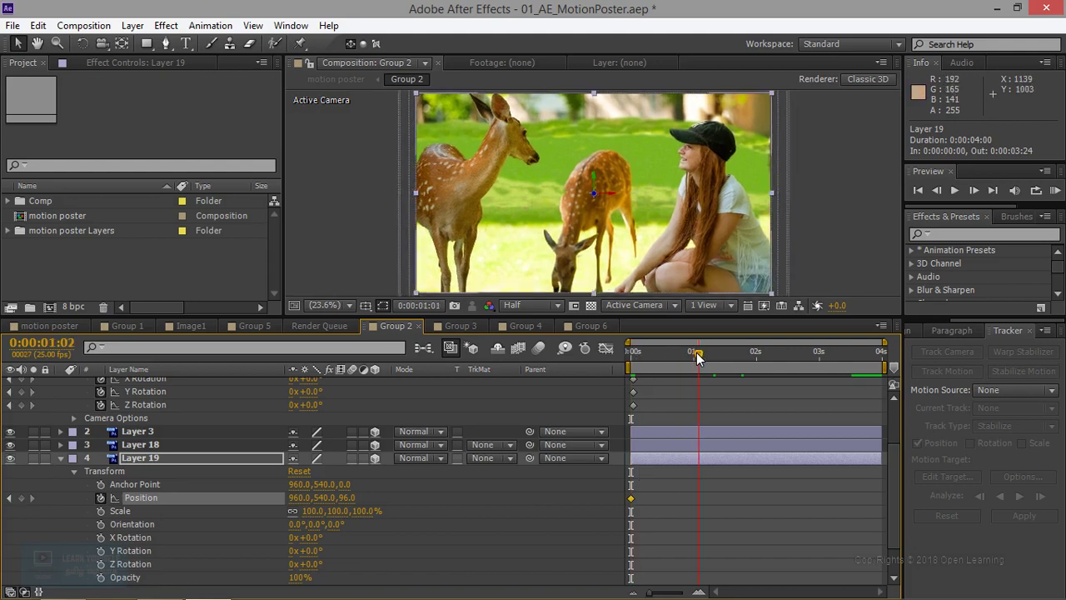
{"action": "left_click_drag", "start_coordinate": [617, 202], "coordinate": [597, 197]}
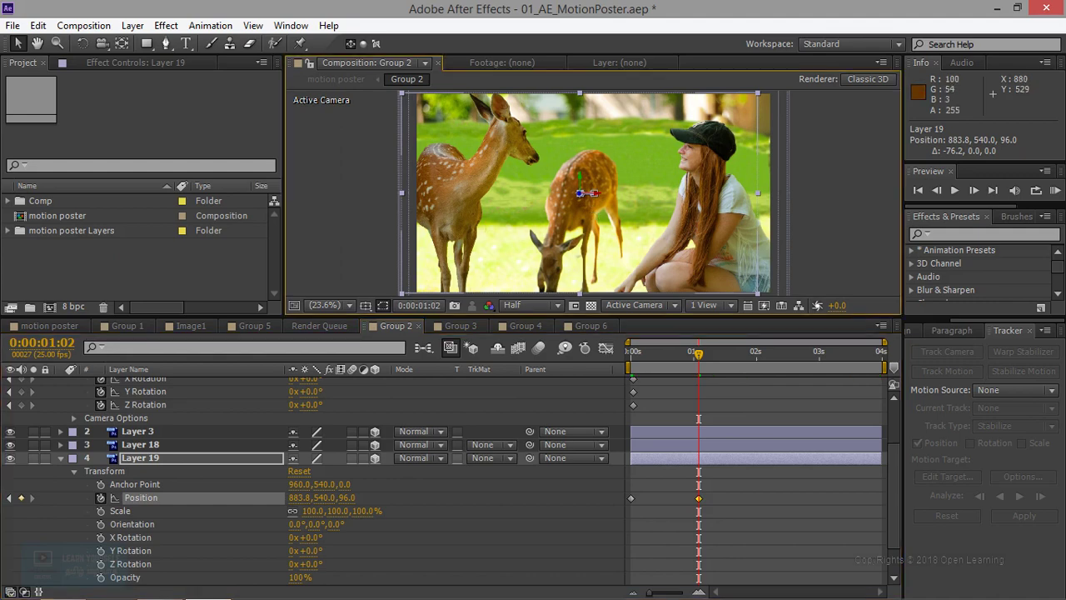
{"action": "mouse_move", "coordinate": [579, 193]}
{"action": "left_mouse_down"}
{"action": "mouse_move", "coordinate": [576, 220]}
{"action": "mouse_move", "coordinate": [580, 203]}
{"action": "left_mouse_up"}
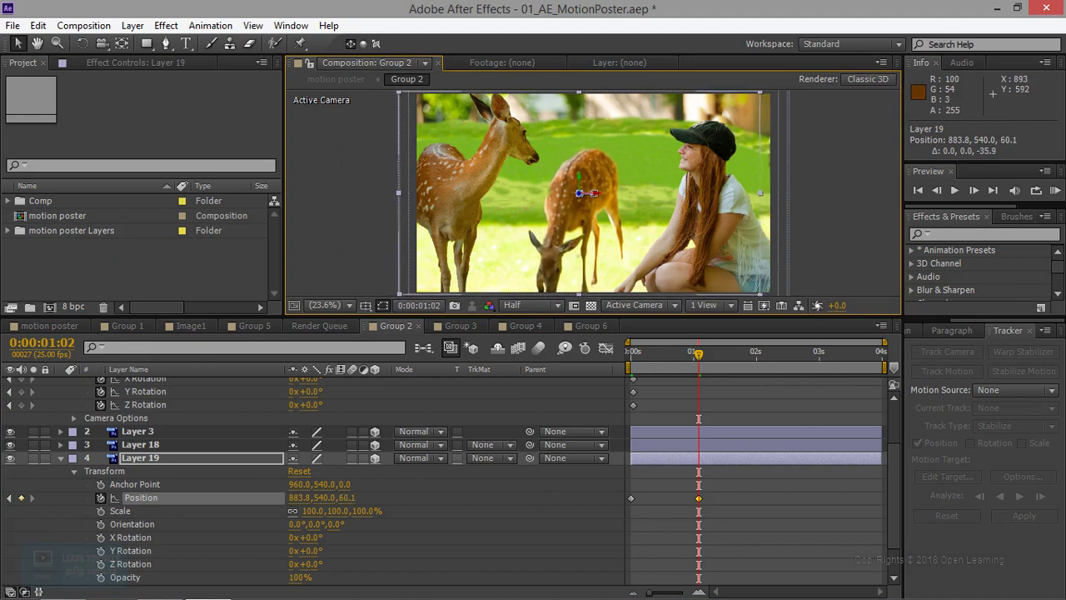
{"action": "mouse_move", "coordinate": [695, 351]}
{"action": "left_mouse_down"}
{"action": "mouse_move", "coordinate": [666, 353]}
{"action": "mouse_move", "coordinate": [673, 360]}
{"action": "left_mouse_up"}
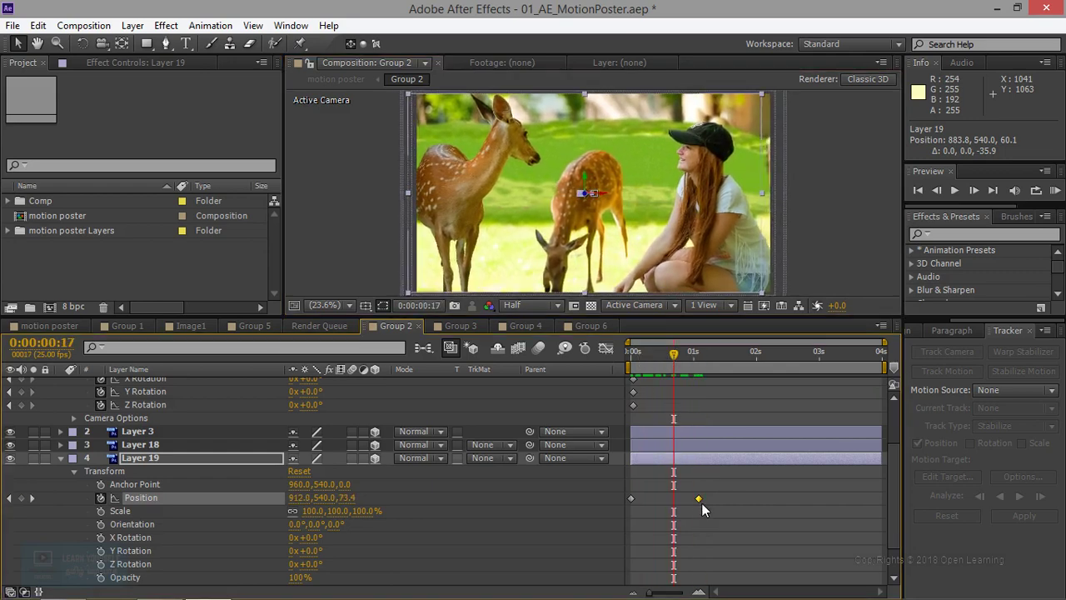
{"action": "left_click_drag", "start_coordinate": [698, 498], "coordinate": [784, 497]}
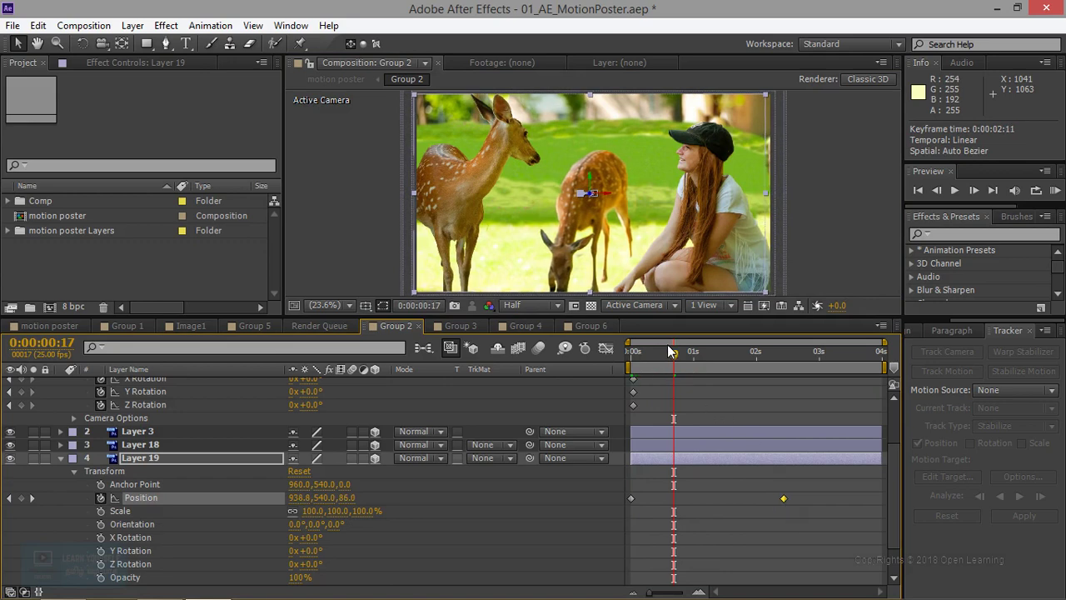
{"action": "mouse_move", "coordinate": [666, 361]}
{"action": "left_mouse_down"}
{"action": "mouse_move", "coordinate": [796, 372]}
{"action": "mouse_move", "coordinate": [686, 376]}
{"action": "left_mouse_up"}
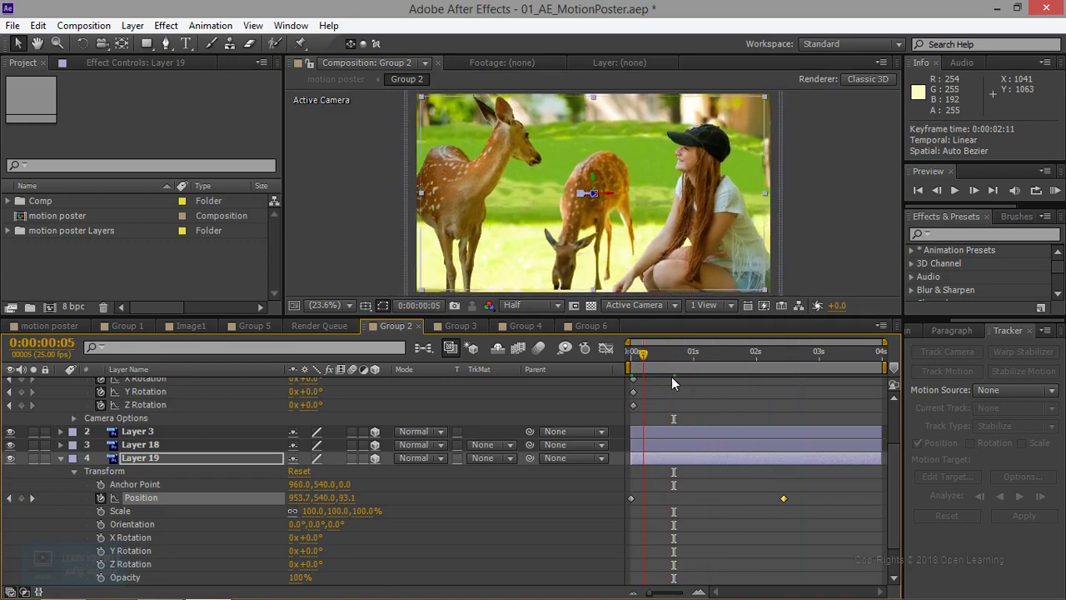
{"action": "left_click_drag", "start_coordinate": [790, 499], "coordinate": [791, 501]}
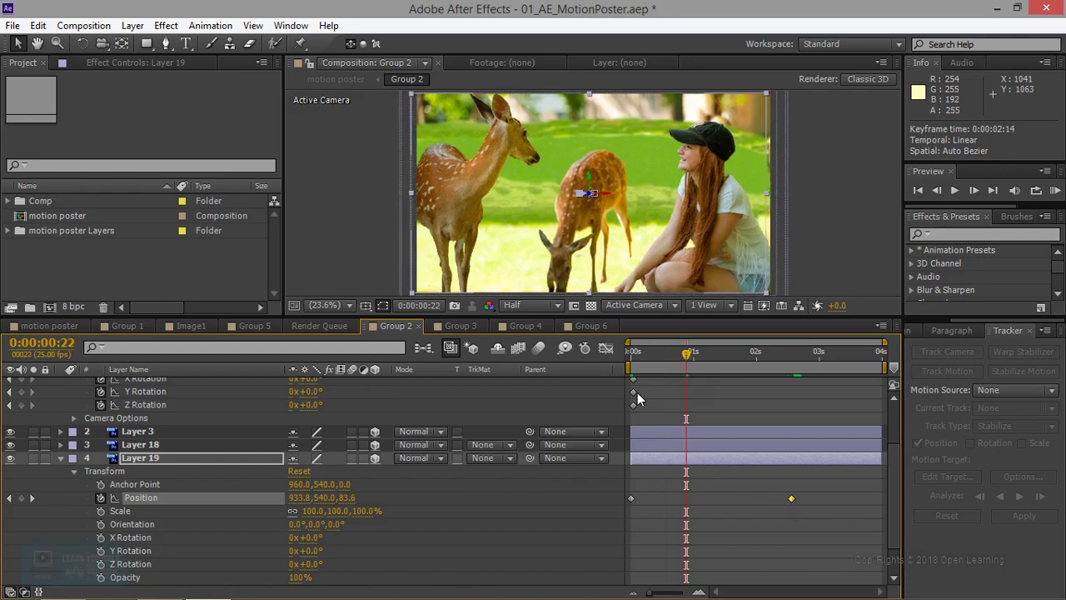
- Add a Position keyframe to Layer 18 and move it to the start of the comp
{"action": "left_click", "coordinate": [137, 444]}
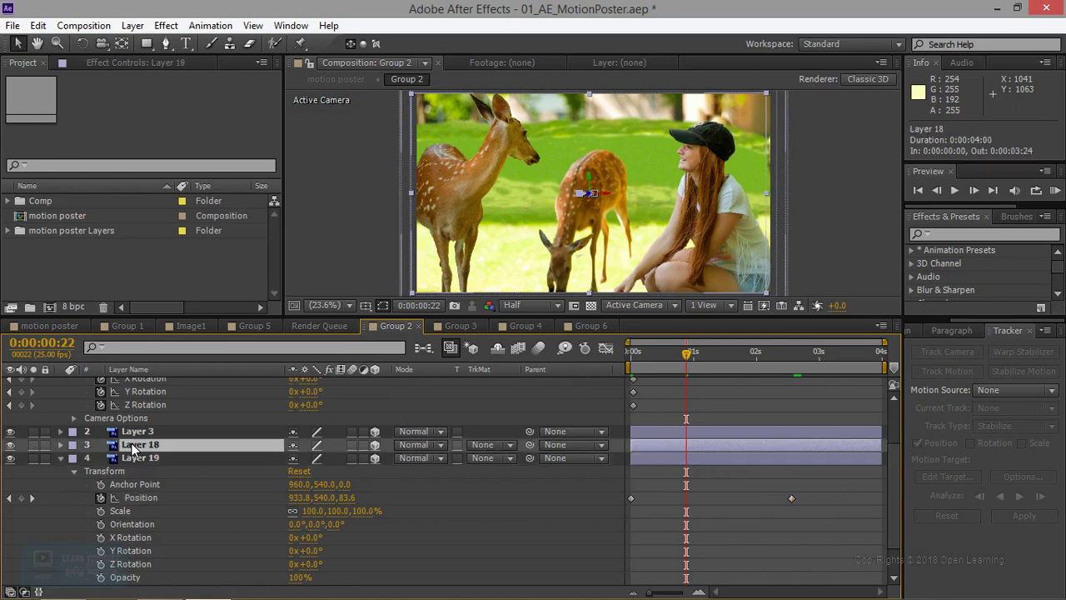
{"action": "left_click", "coordinate": [59, 444]}
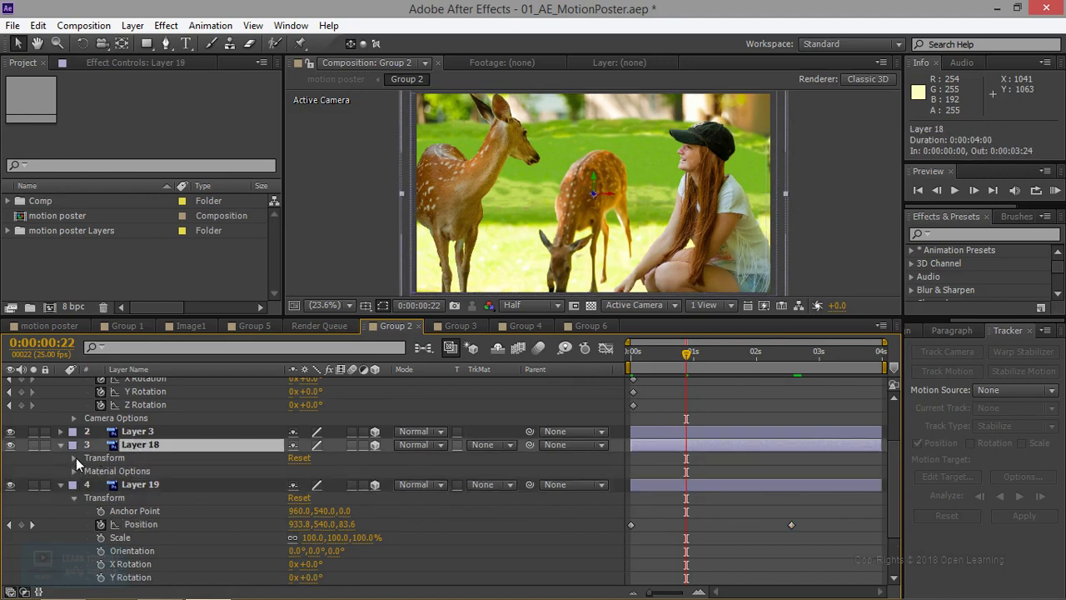
{"action": "left_click", "coordinate": [74, 457]}
{"action": "left_click", "coordinate": [102, 485]}
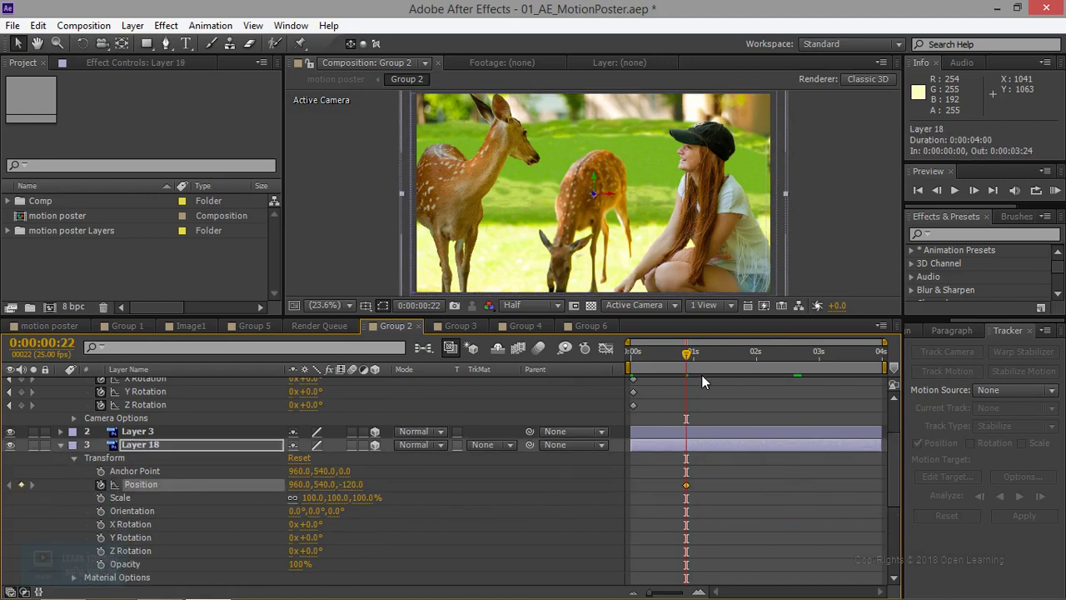
{"action": "left_click_drag", "start_coordinate": [689, 356], "coordinate": [645, 353]}
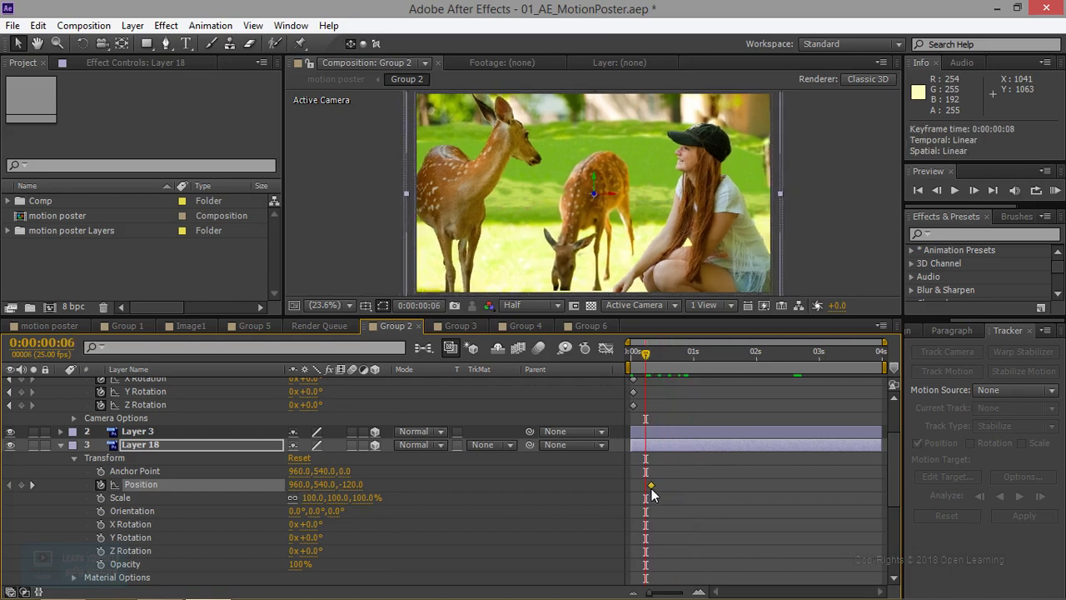
{"action": "left_click_drag", "start_coordinate": [701, 483], "coordinate": [637, 484]}
{"action": "left_click_drag", "start_coordinate": [639, 356], "coordinate": [634, 353]}
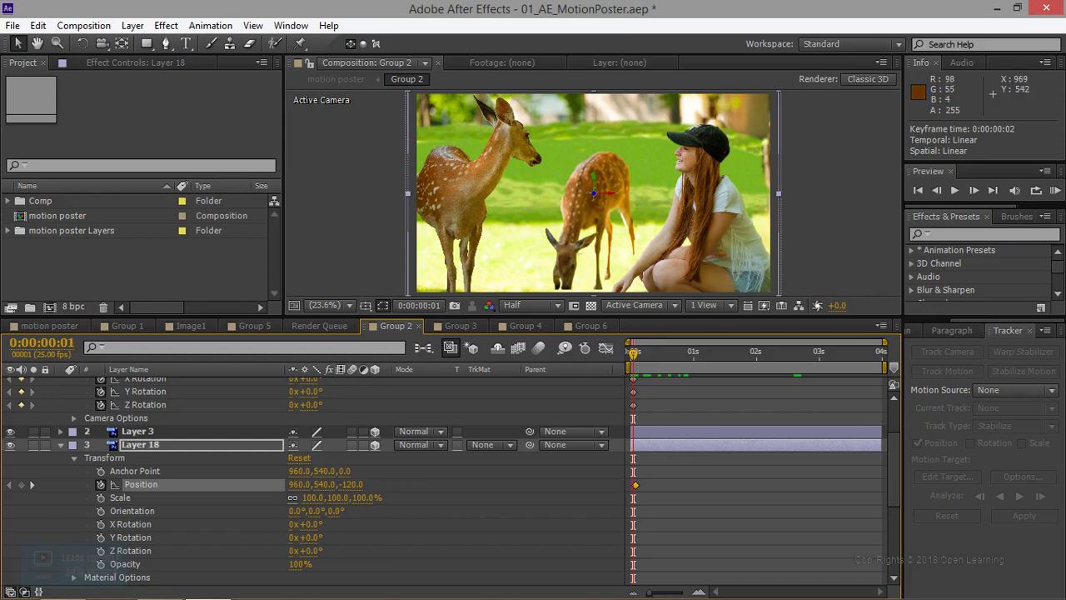
- At about two seconds, move Layer 18 left from X 960 to X 917.6
{"action": "left_click_drag", "start_coordinate": [592, 194], "coordinate": [593, 192]}
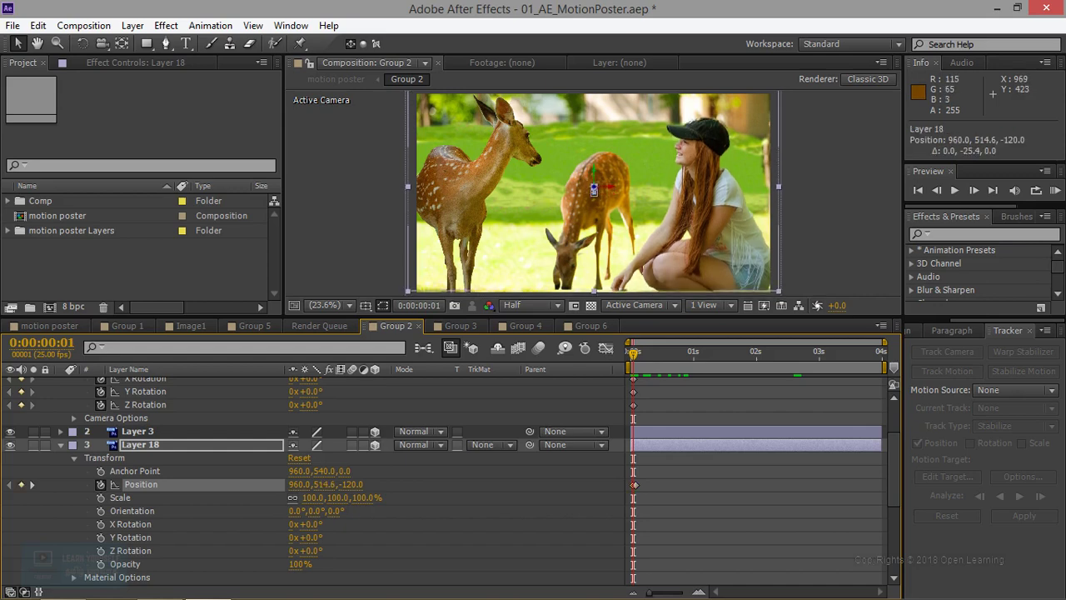
{"action": "key", "text": "ctrl+z"}
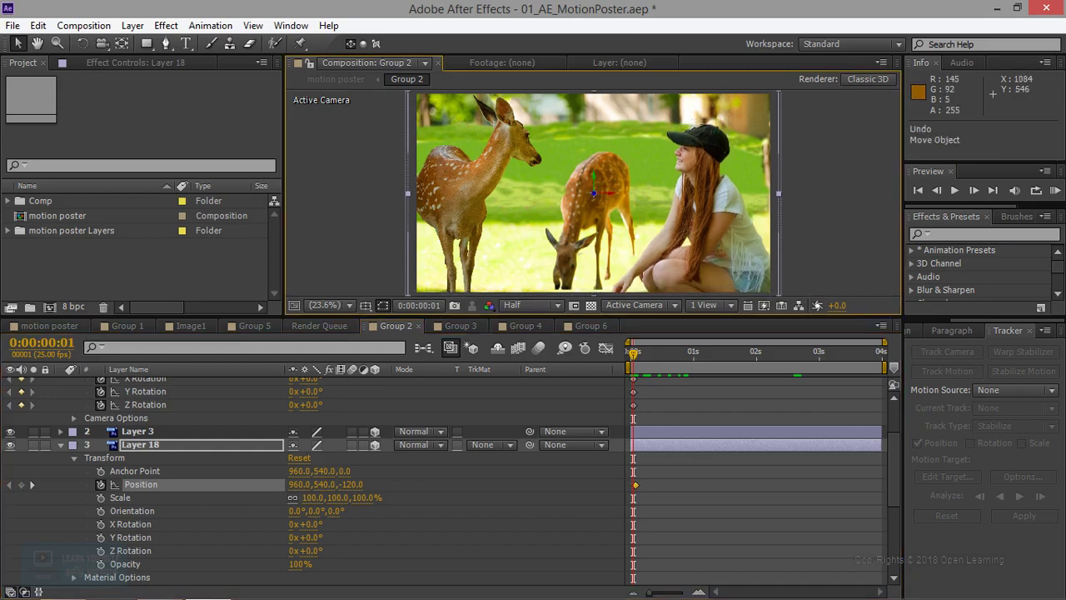
{"action": "left_click_drag", "start_coordinate": [597, 193], "coordinate": [589, 193]}
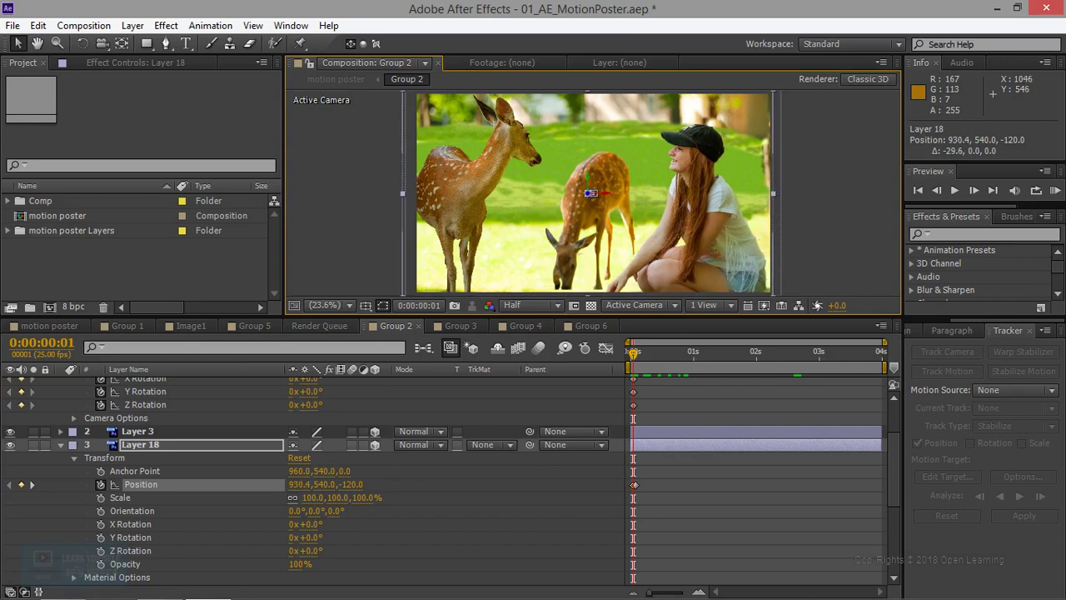
{"action": "key", "text": "ctrl+z"}
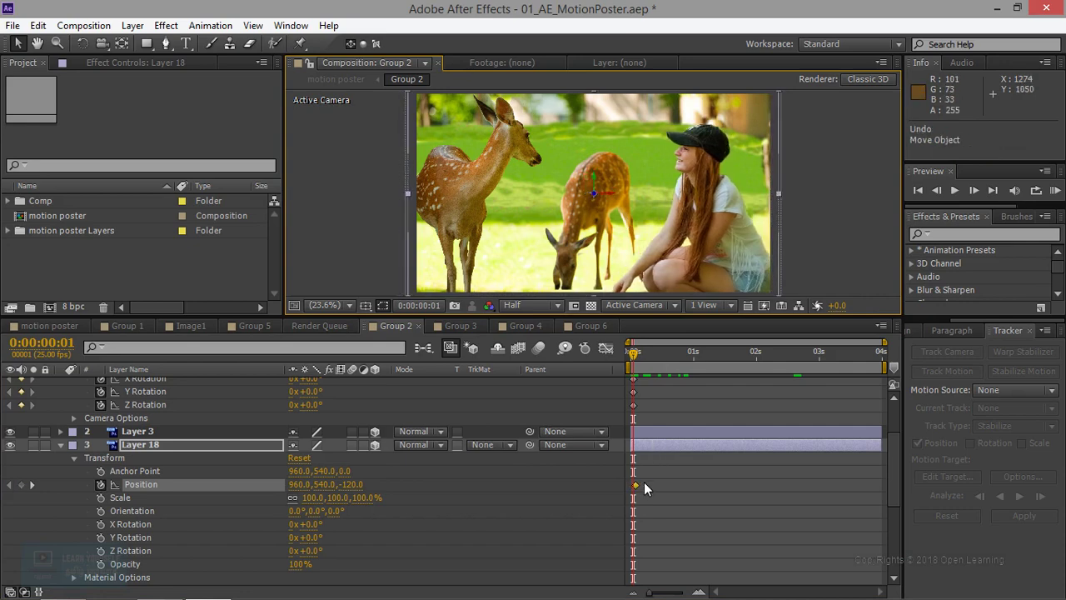
{"action": "mouse_move", "coordinate": [633, 353]}
{"action": "left_mouse_down"}
{"action": "mouse_move", "coordinate": [780, 360]}
{"action": "mouse_move", "coordinate": [758, 363]}
{"action": "left_mouse_up"}
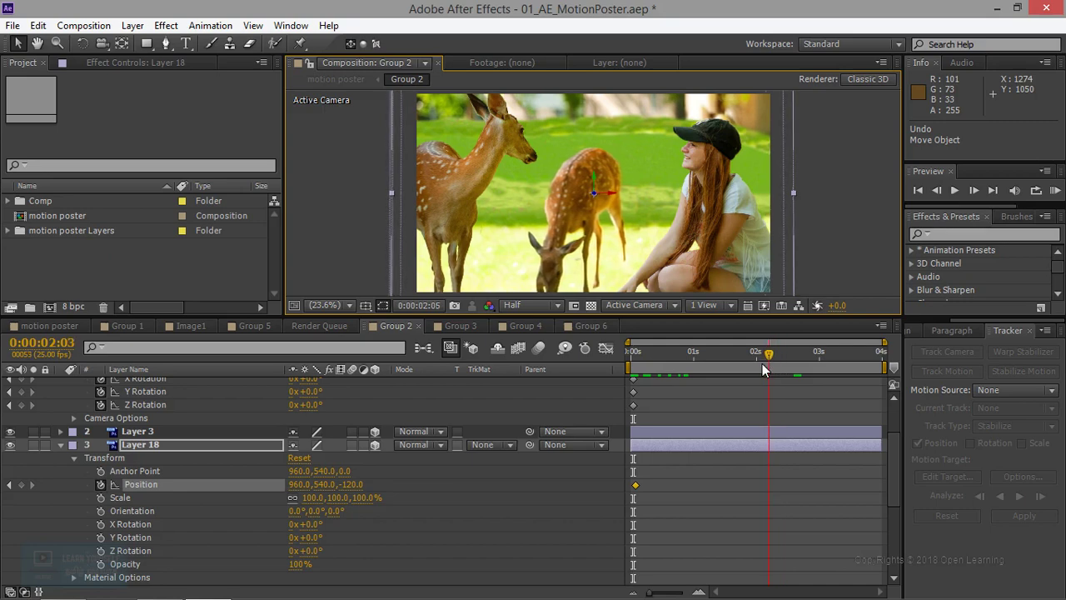
{"action": "left_click_drag", "start_coordinate": [612, 192], "coordinate": [603, 192]}
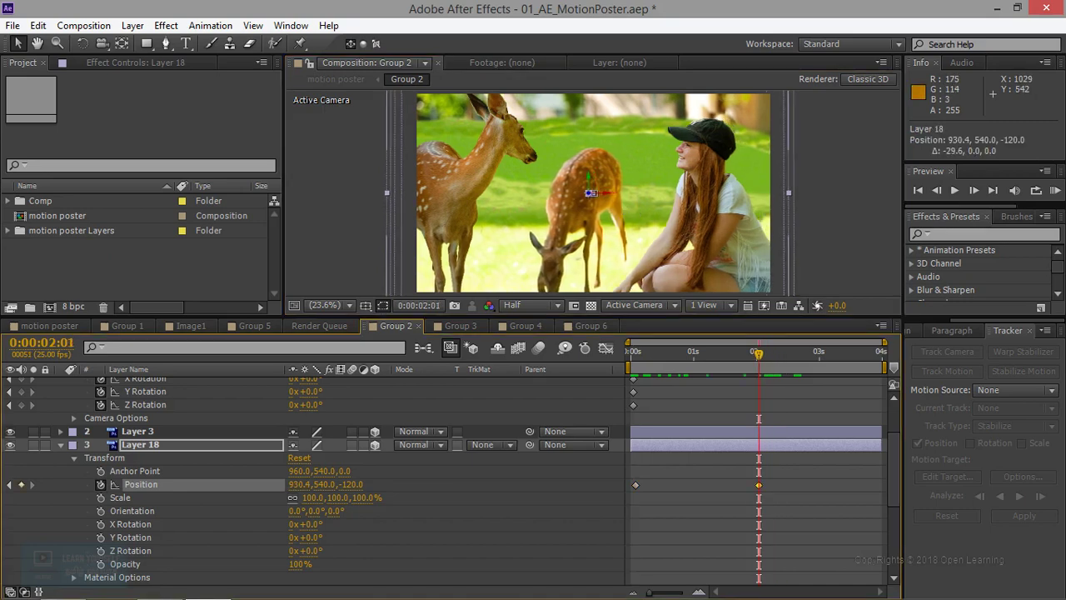
{"action": "mouse_move", "coordinate": [758, 360]}
{"action": "left_mouse_down"}
{"action": "mouse_move", "coordinate": [666, 366]}
{"action": "mouse_move", "coordinate": [782, 384]}
{"action": "mouse_move", "coordinate": [714, 383]}
{"action": "mouse_move", "coordinate": [818, 389]}
{"action": "left_mouse_up"}
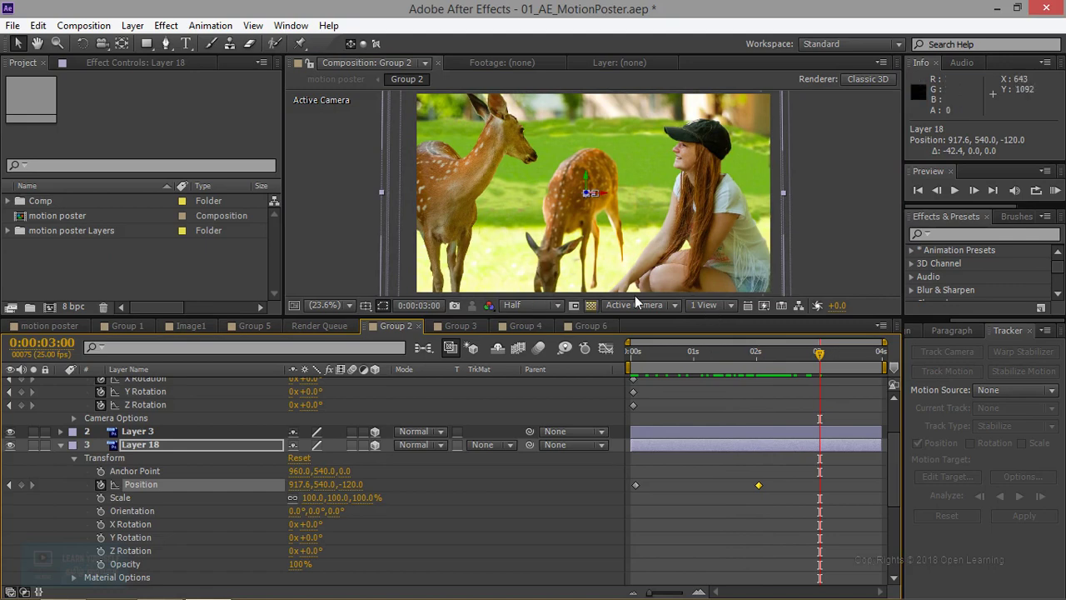
- Keyframe Layer 3's Position at the start and push it right at about three seconds
{"action": "left_click", "coordinate": [61, 431]}
{"action": "left_click", "coordinate": [75, 444]}
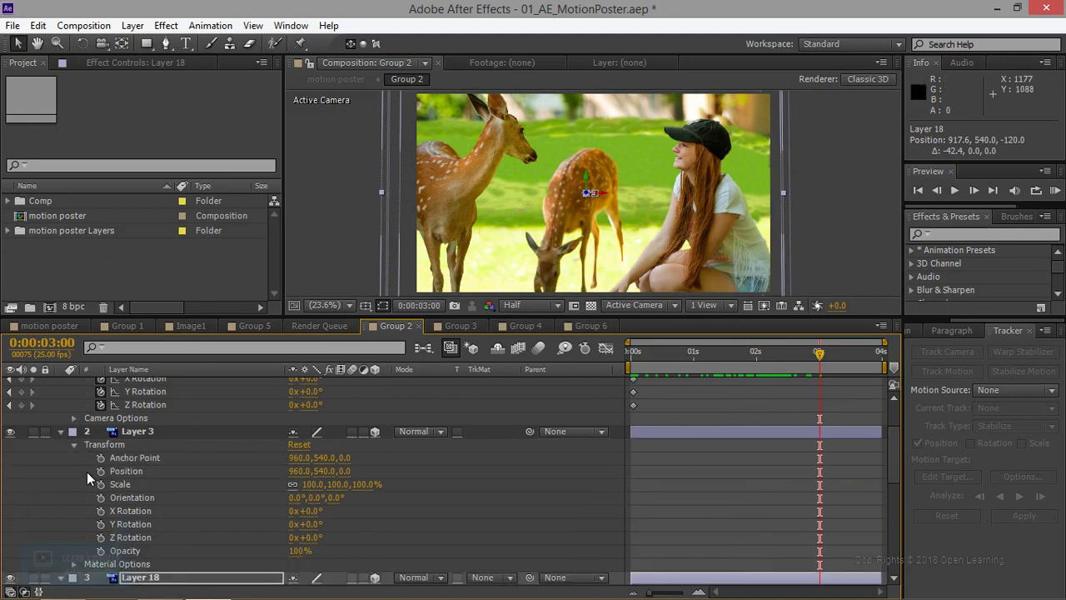
{"action": "left_click_drag", "start_coordinate": [820, 354], "coordinate": [633, 354]}
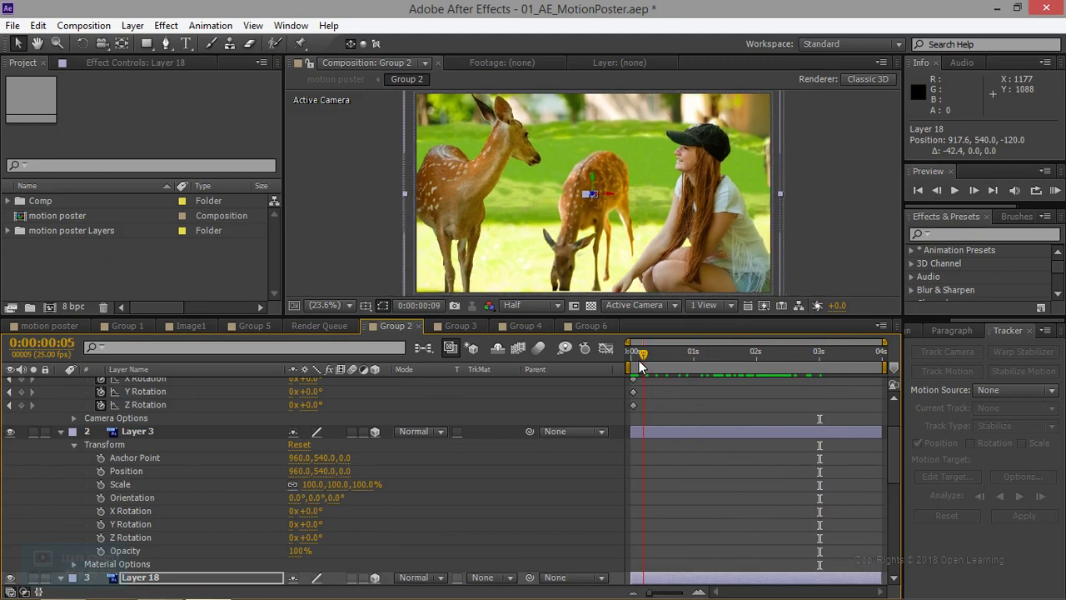
{"action": "left_click", "coordinate": [101, 471]}
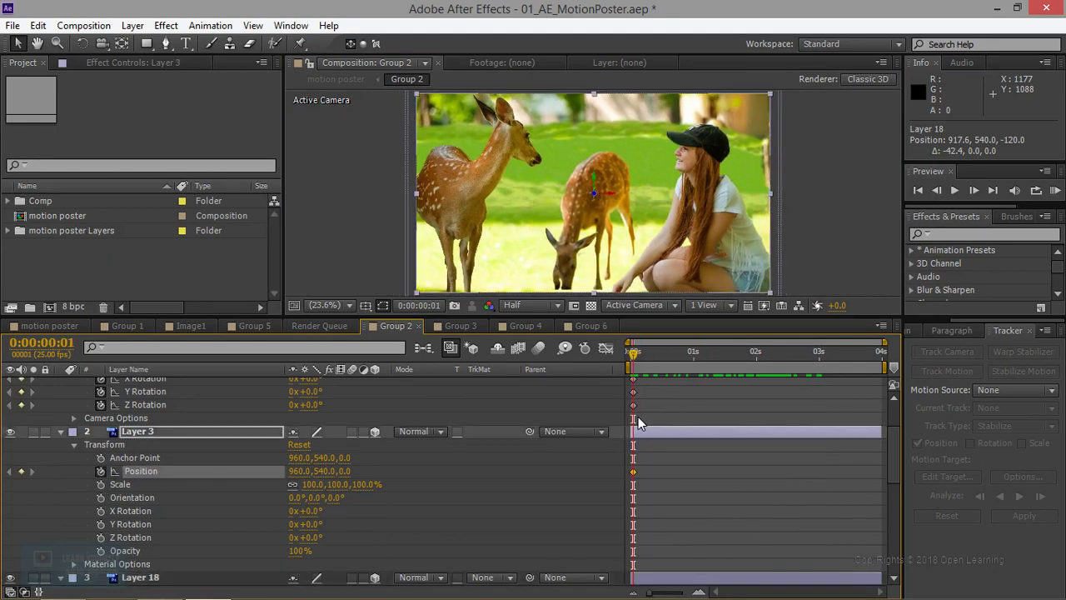
{"action": "left_click_drag", "start_coordinate": [635, 353], "coordinate": [827, 364]}
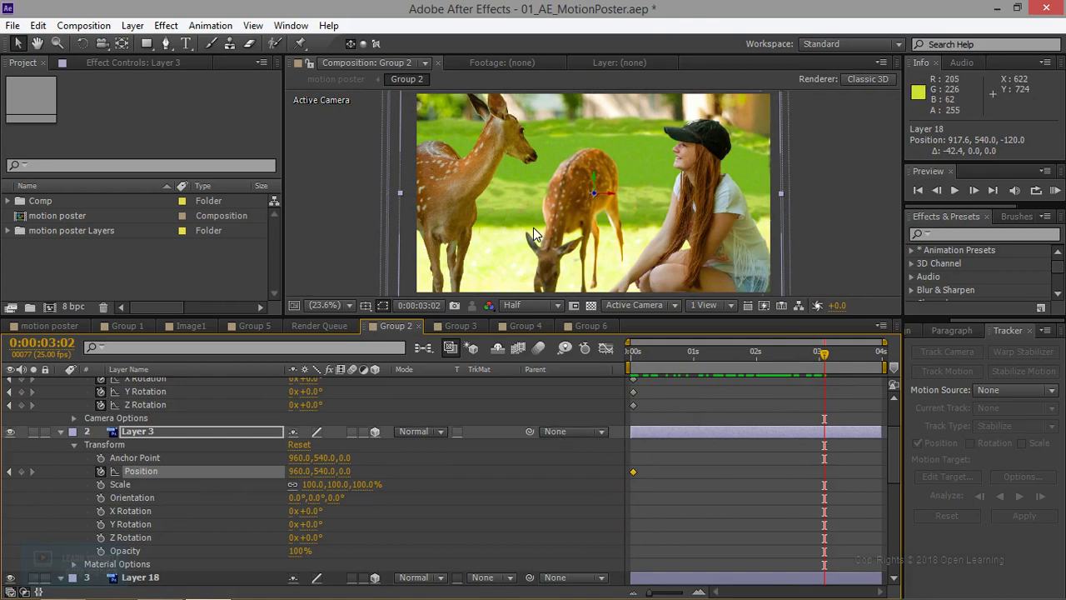
{"action": "left_click_drag", "start_coordinate": [605, 193], "coordinate": [620, 193]}
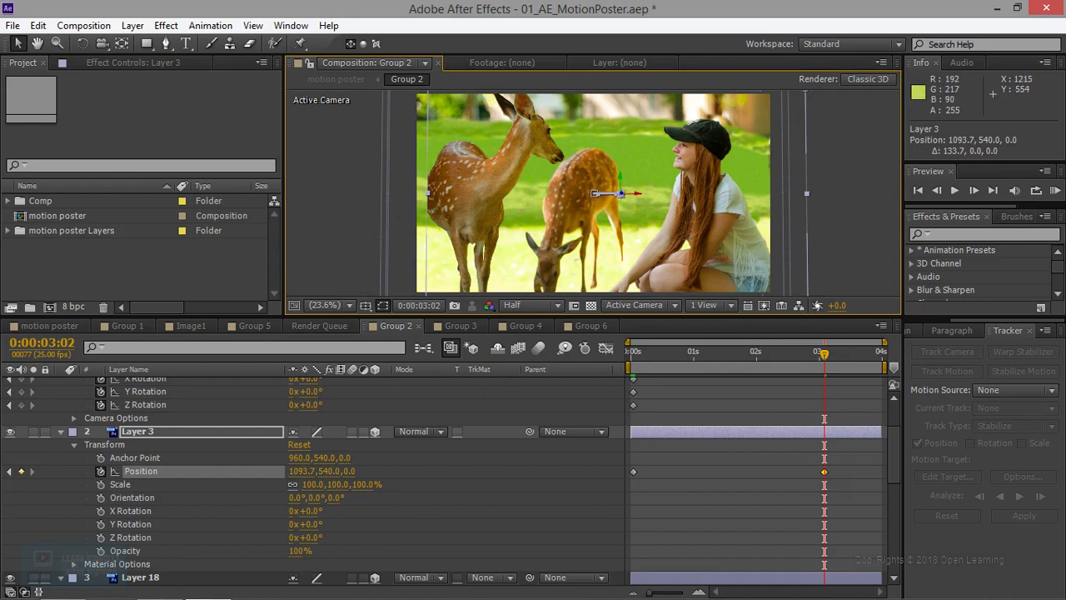
{"action": "left_click_drag", "start_coordinate": [620, 193], "coordinate": [607, 193]}
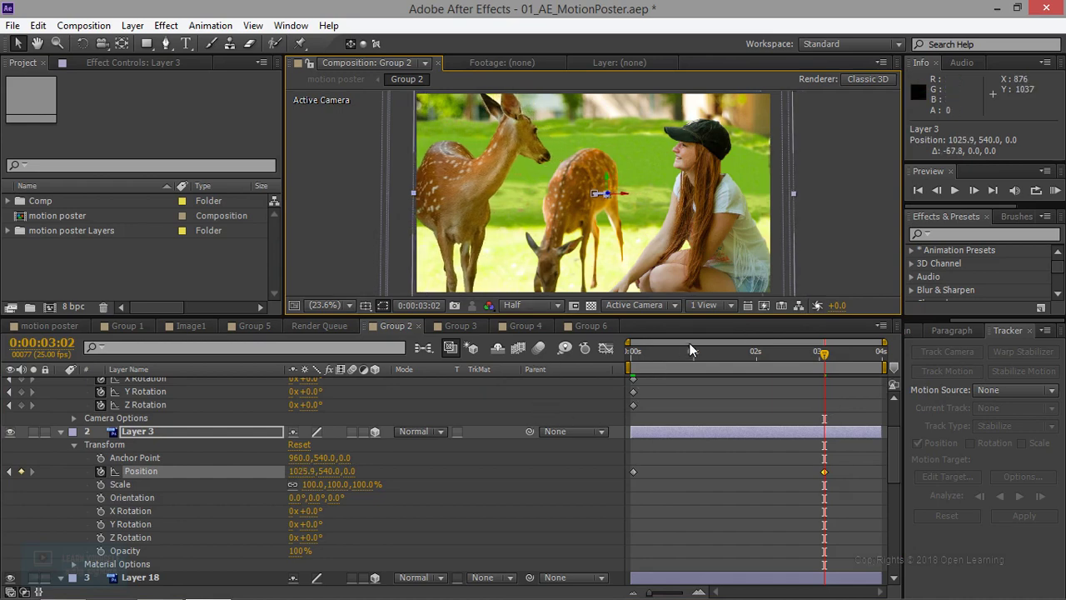
- Replace Layer 3's start keyframe with one further left at 898.9, 540, 0, and nudge the end position
{"action": "left_click_drag", "start_coordinate": [706, 354], "coordinate": [601, 355]}
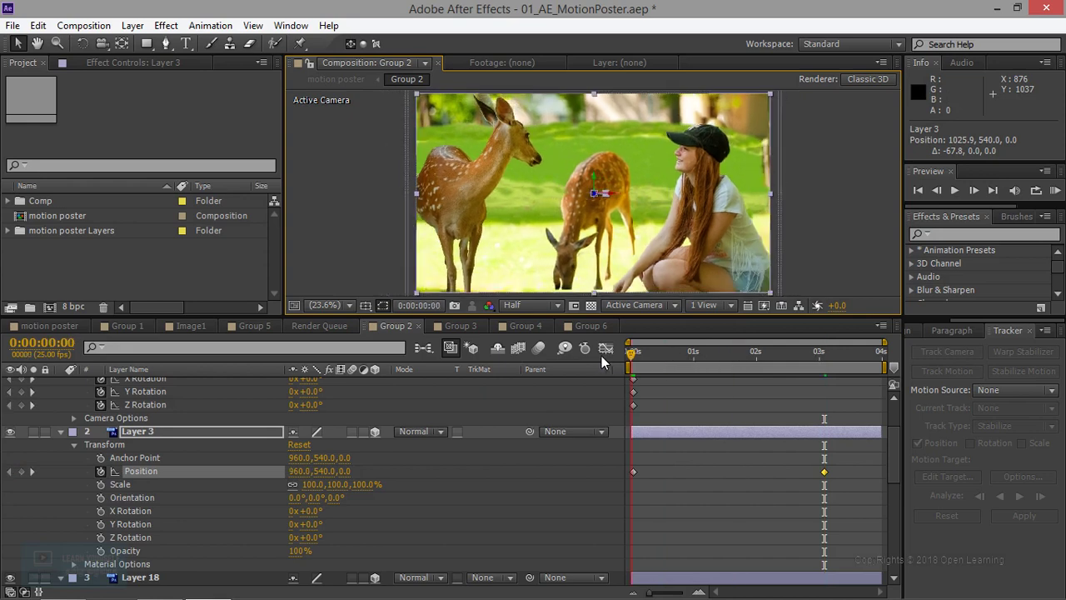
{"action": "left_click", "coordinate": [633, 473]}
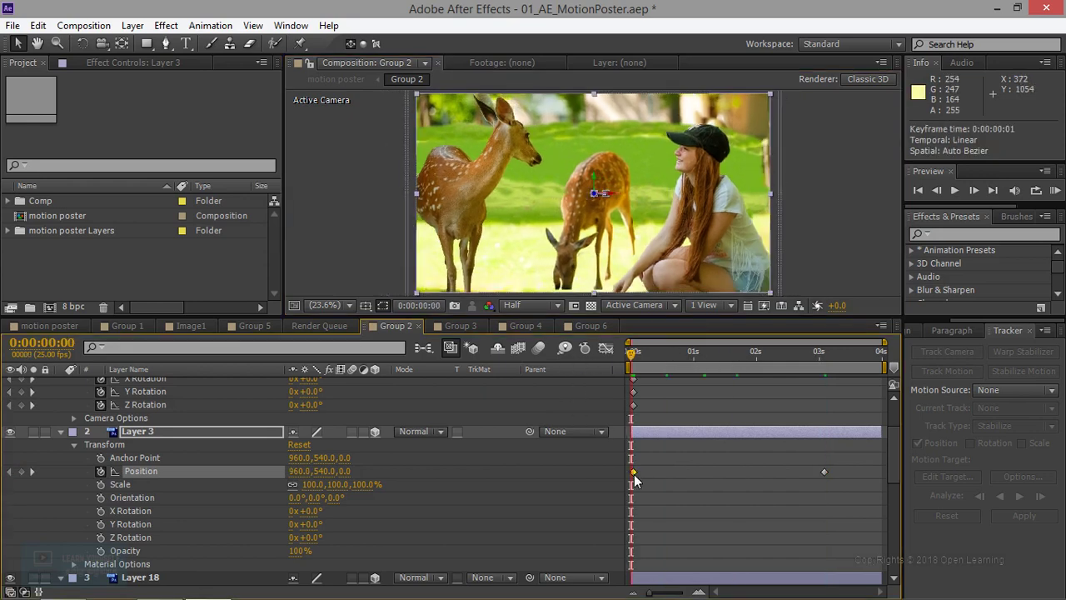
{"action": "key", "text": "Delete"}
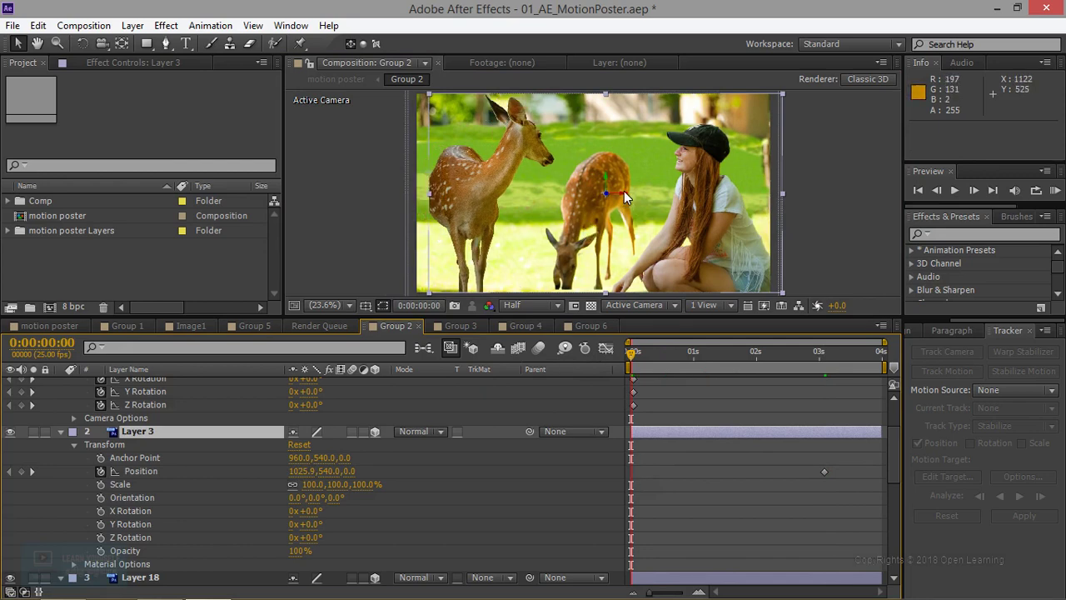
{"action": "left_click_drag", "start_coordinate": [624, 190], "coordinate": [607, 194]}
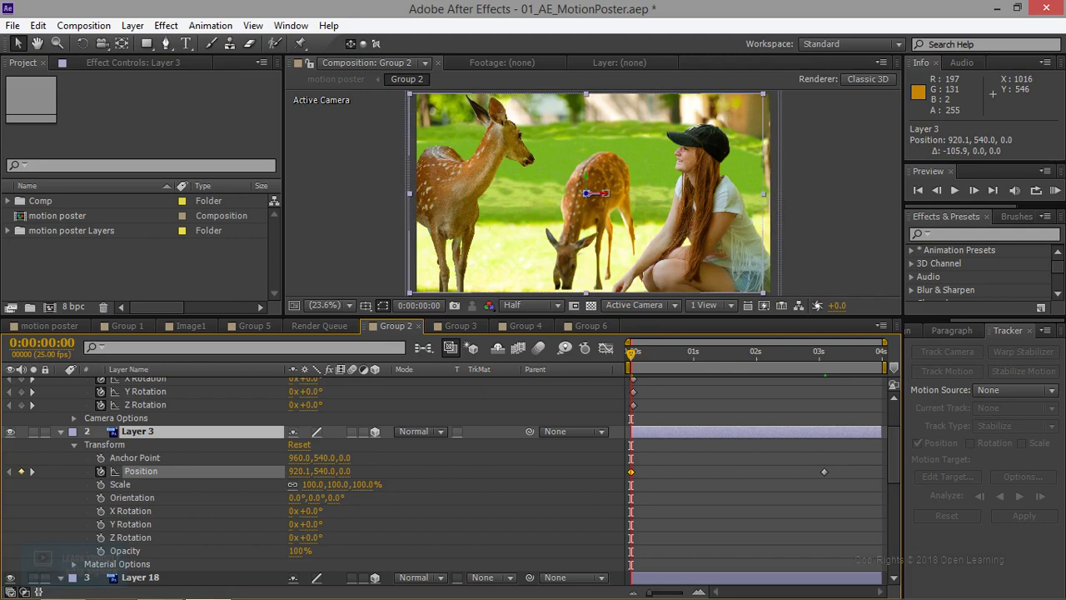
{"action": "left_click_drag", "start_coordinate": [596, 194], "coordinate": [592, 194]}
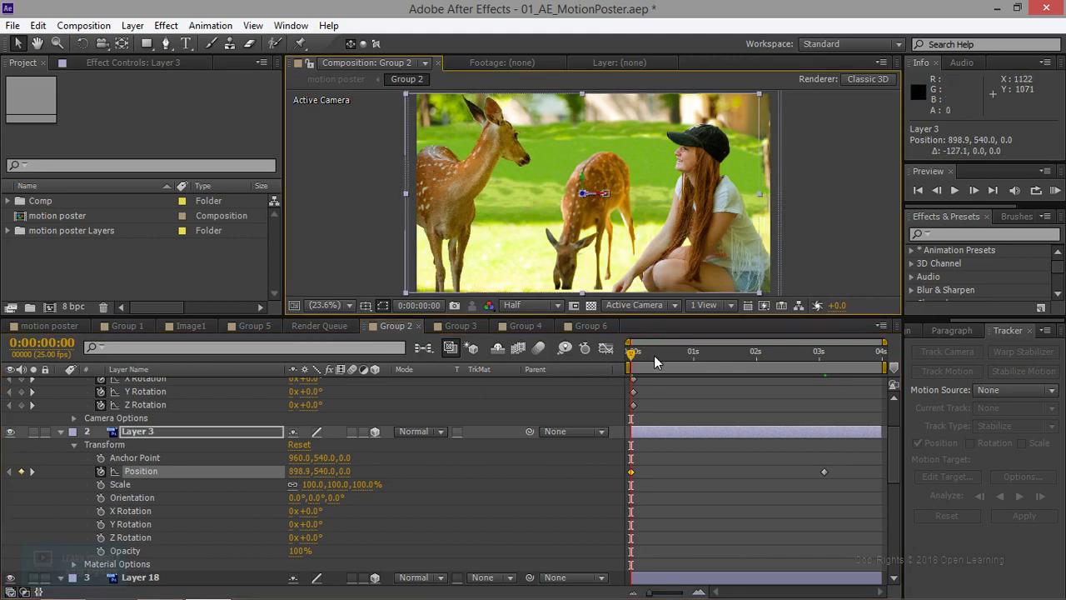
{"action": "mouse_move", "coordinate": [630, 354]}
{"action": "left_mouse_down"}
{"action": "mouse_move", "coordinate": [821, 363]}
{"action": "mouse_move", "coordinate": [756, 358]}
{"action": "left_mouse_up"}
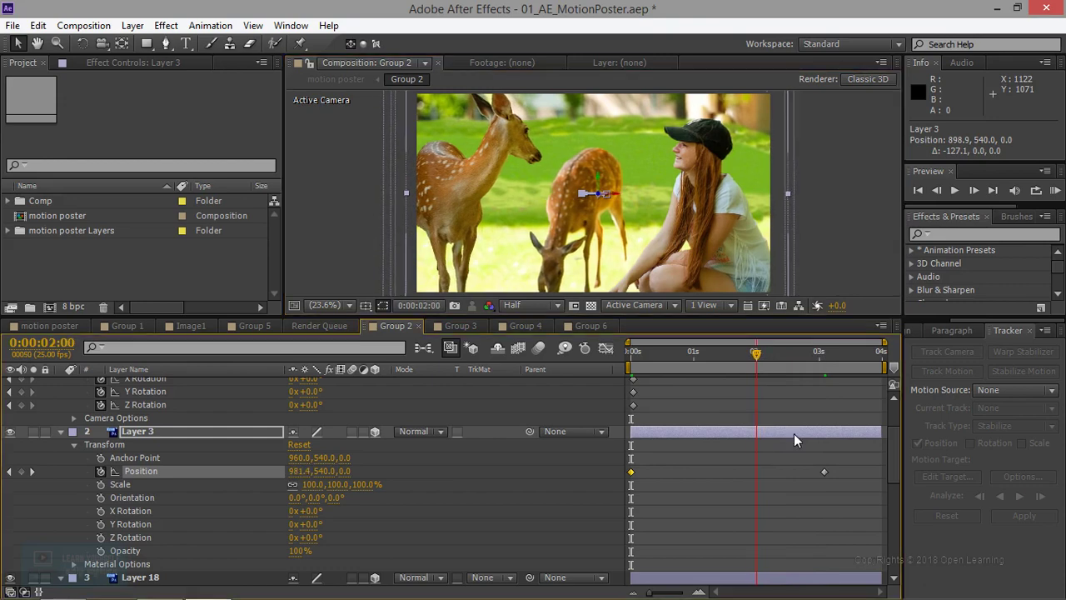
{"action": "left_click", "coordinate": [825, 473]}
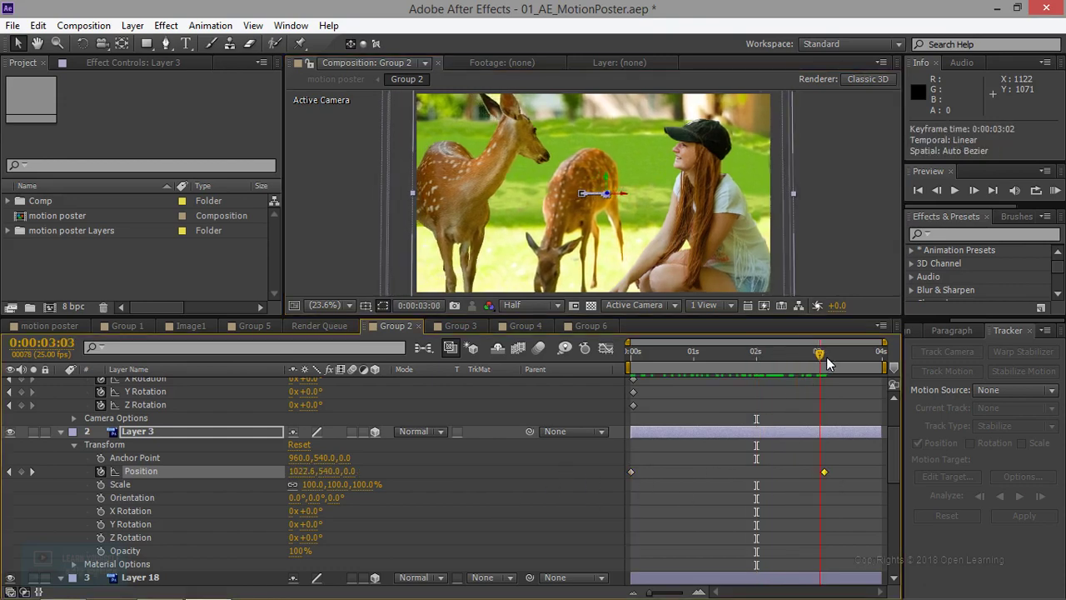
{"action": "left_click_drag", "start_coordinate": [757, 356], "coordinate": [824, 359]}
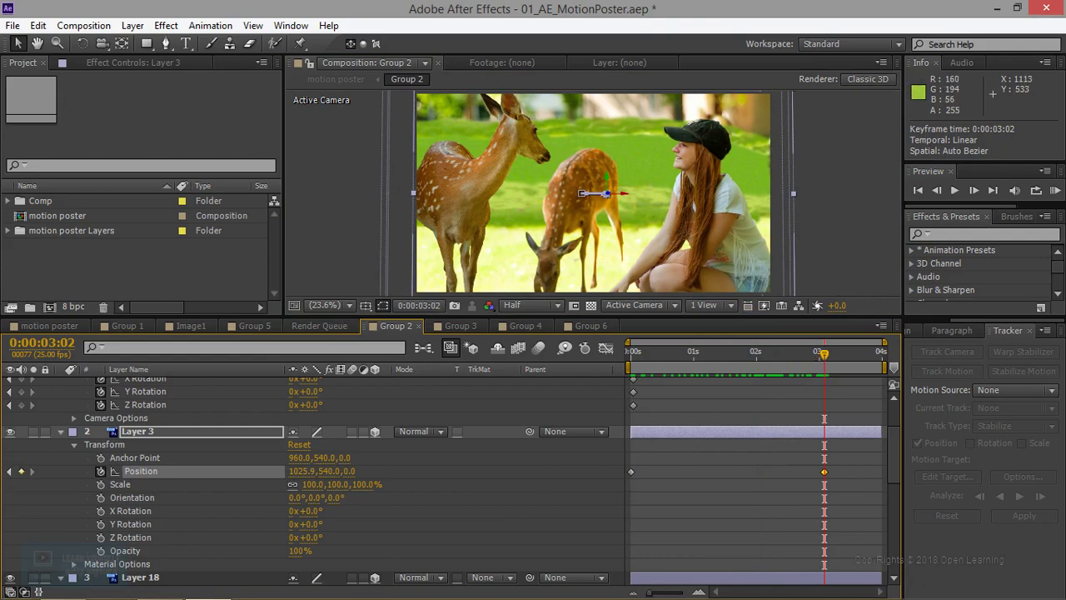
{"action": "left_click_drag", "start_coordinate": [624, 192], "coordinate": [621, 193]}
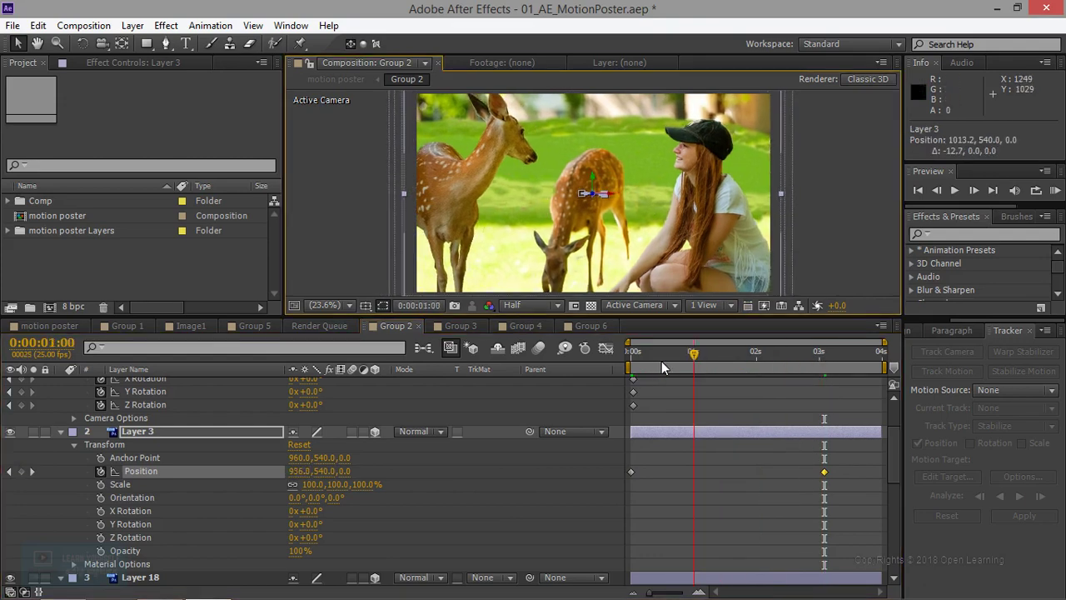
- Preview Layer 3's slide and shift its ending keyframe earlier to about 0:00:02:22
{"action": "key", "text": "space"}
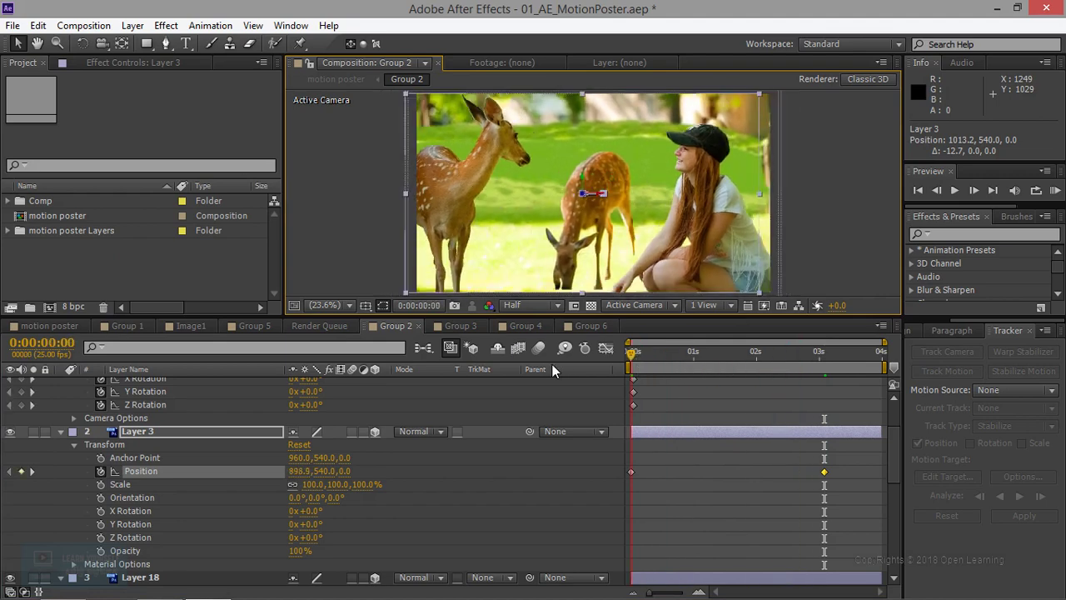
{"action": "left_click", "coordinate": [962, 197]}
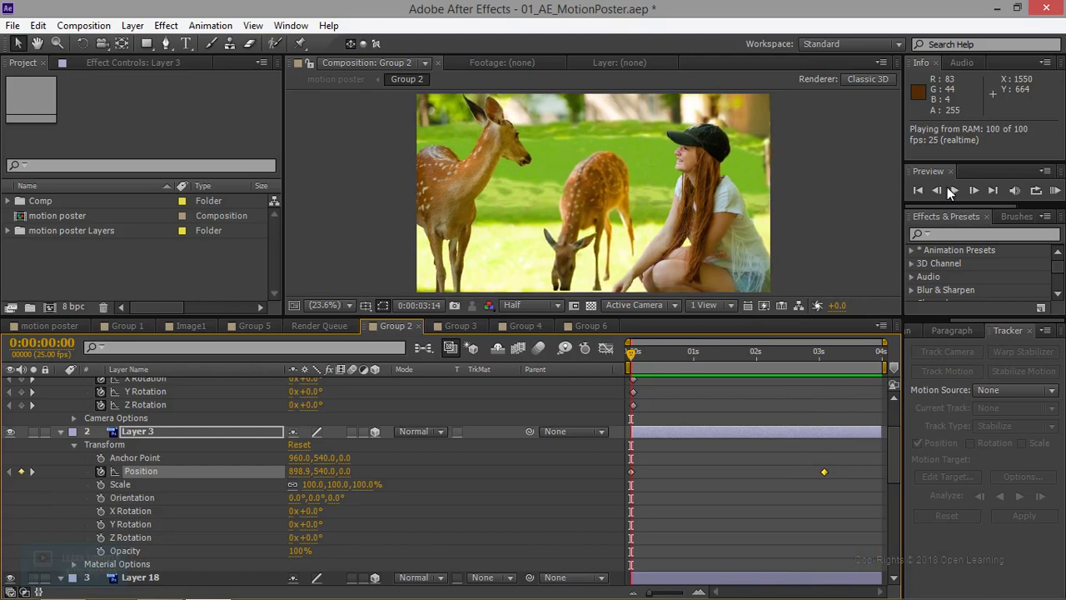
{"action": "left_click", "coordinate": [825, 472]}
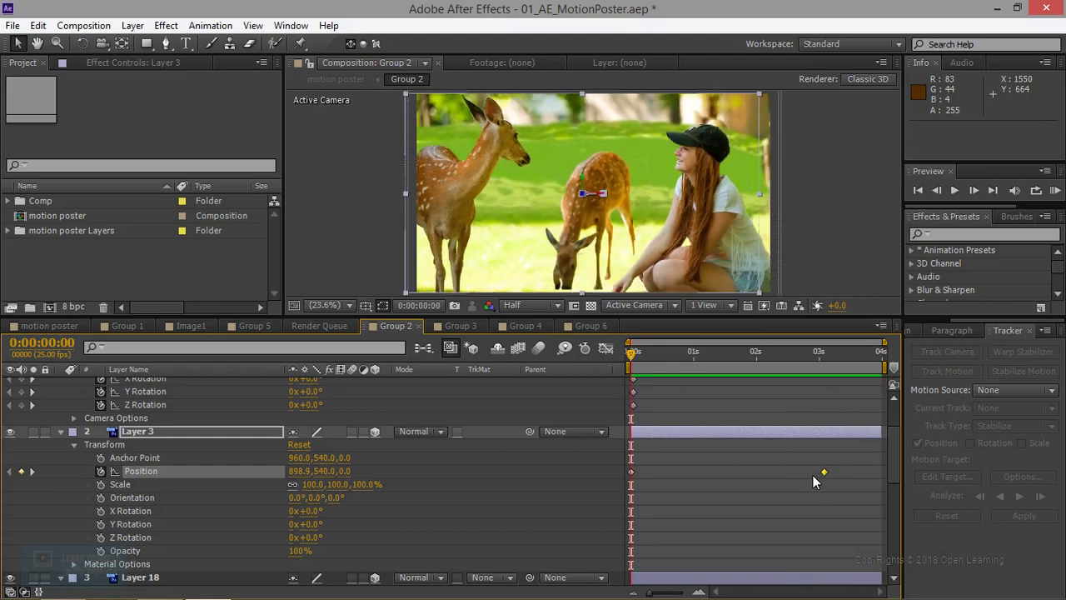
{"action": "left_click_drag", "start_coordinate": [823, 473], "coordinate": [816, 474]}
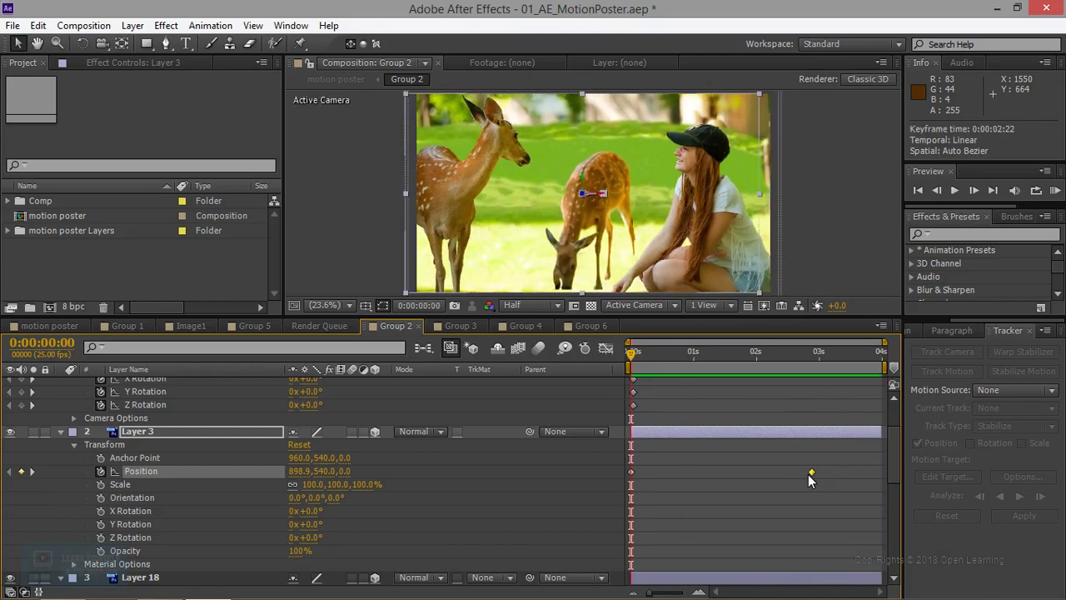
{"action": "key", "text": "KP_0"}
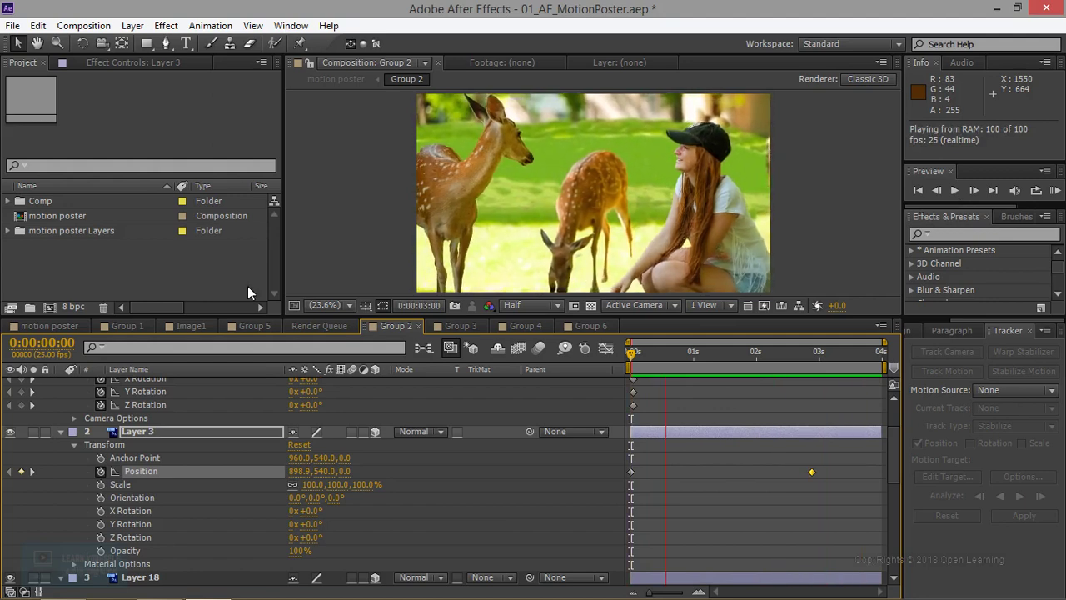
- In the motion poster comp, extend the work area to about 0:00:07:13 and RAM-preview it
{"action": "left_click", "coordinate": [64, 326]}
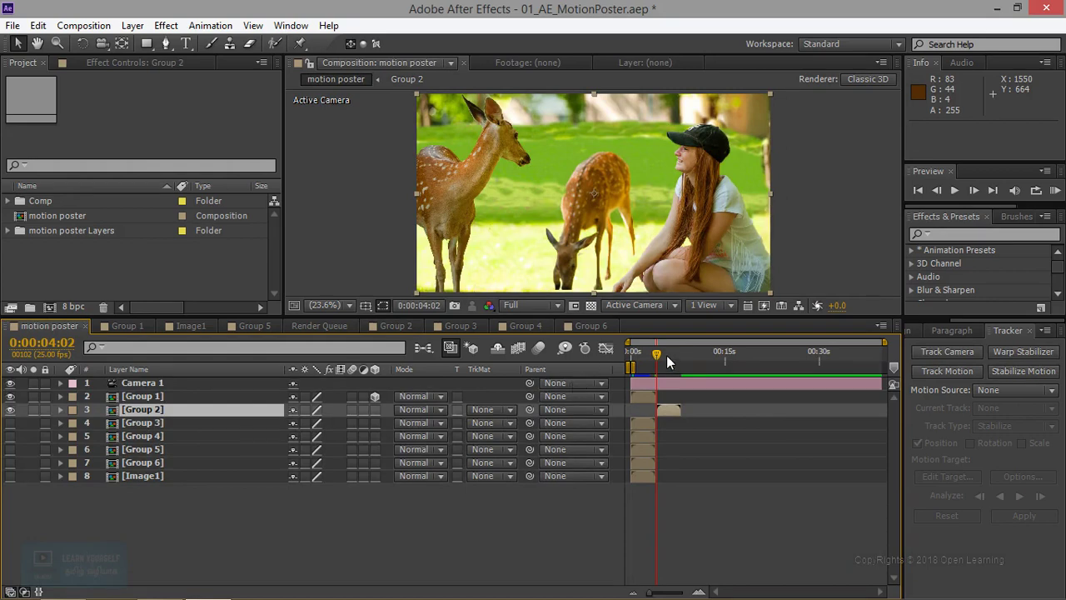
{"action": "left_click_drag", "start_coordinate": [666, 355], "coordinate": [632, 357]}
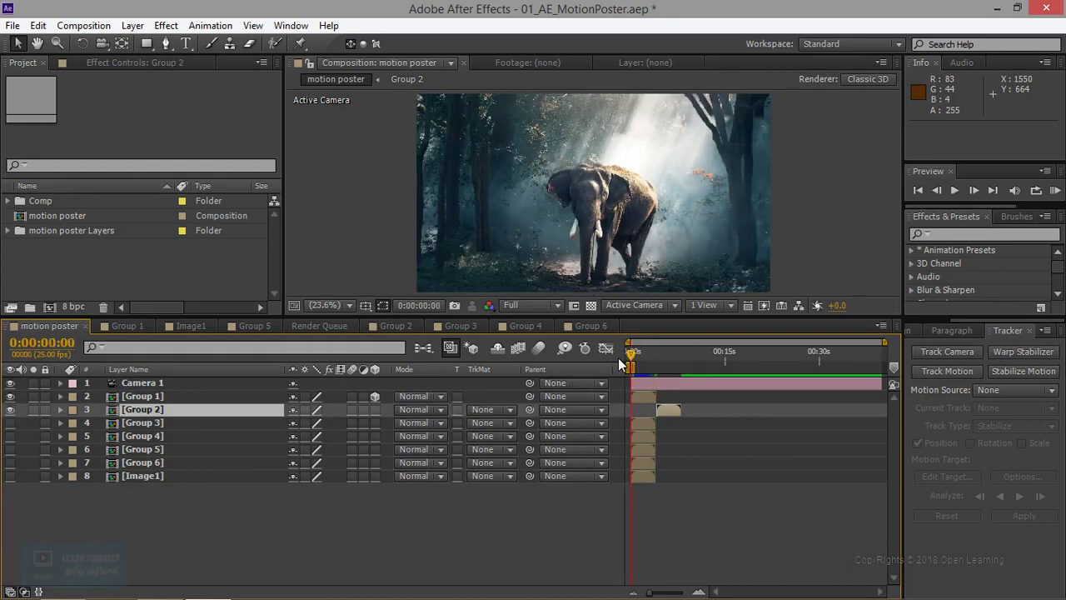
{"action": "key", "text": "KP_0"}
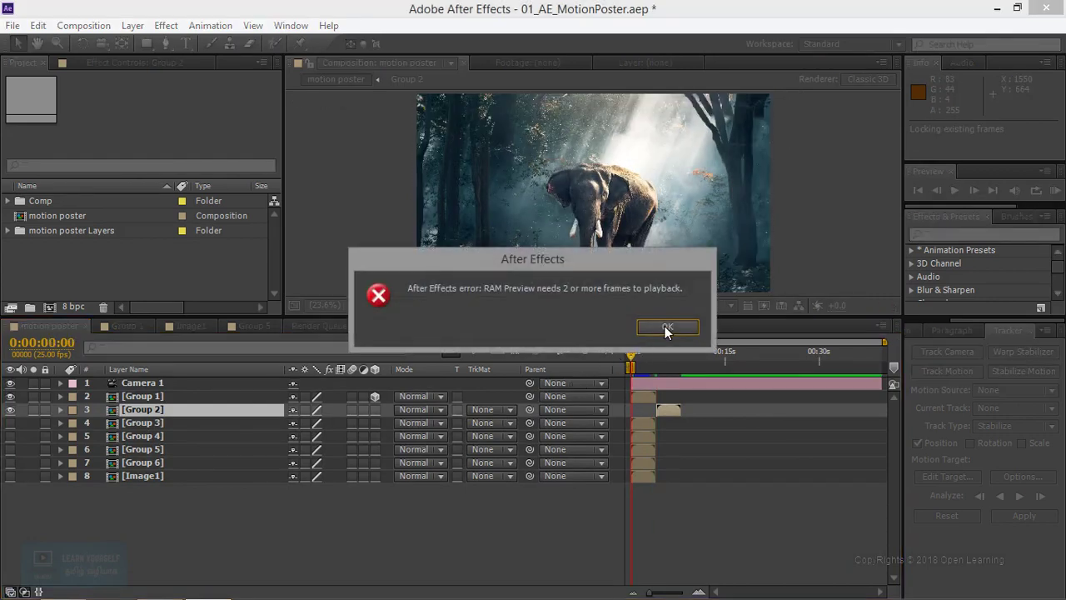
{"action": "left_click", "coordinate": [666, 329]}
{"action": "left_click_drag", "start_coordinate": [633, 367], "coordinate": [679, 367]}
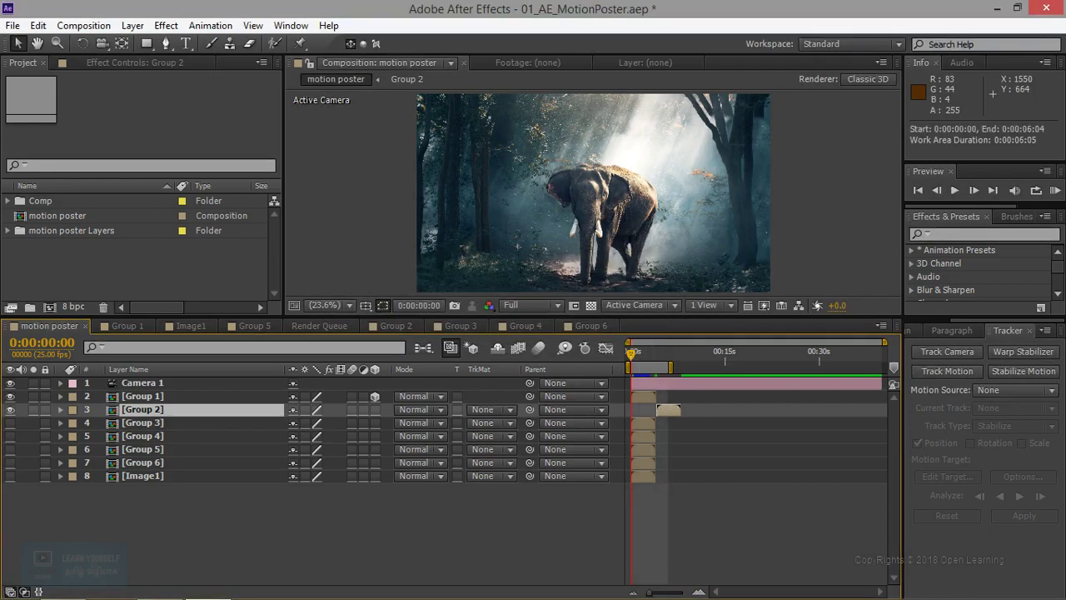
{"action": "key", "text": "KP_0"}
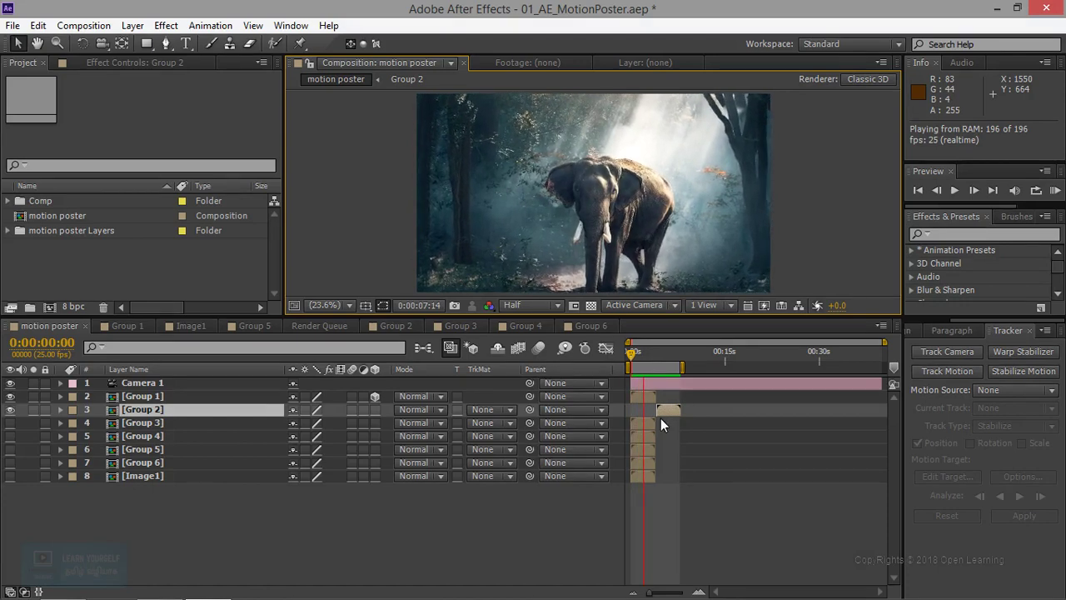
{"action": "left_click", "coordinate": [955, 190]}
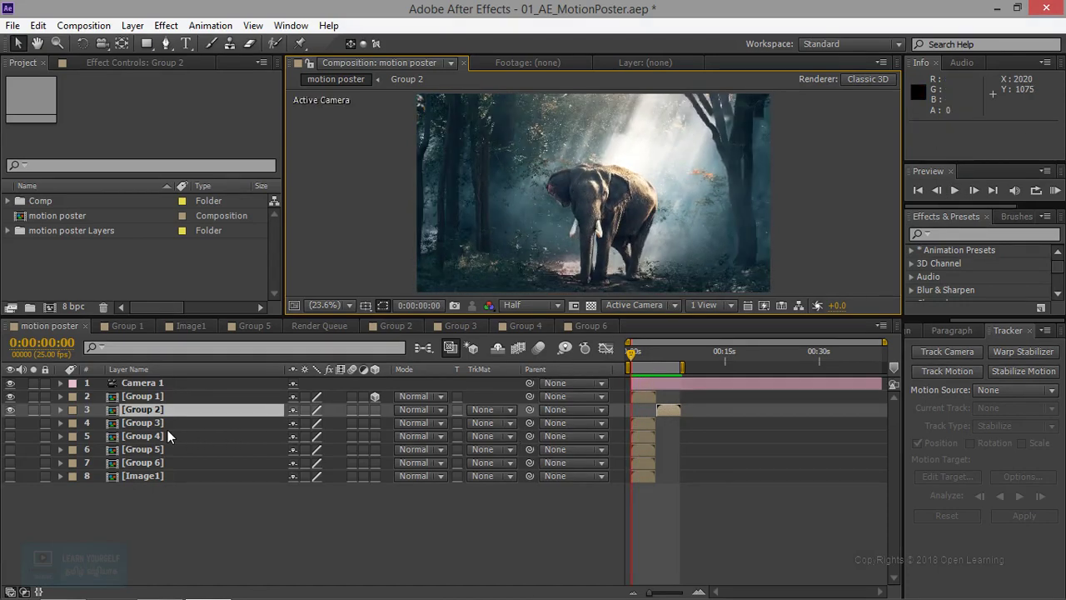
- In Group 2, set a starting Position keyframe on the deer photo layer at 0:00:00:03
{"action": "double_click", "coordinate": [155, 409]}
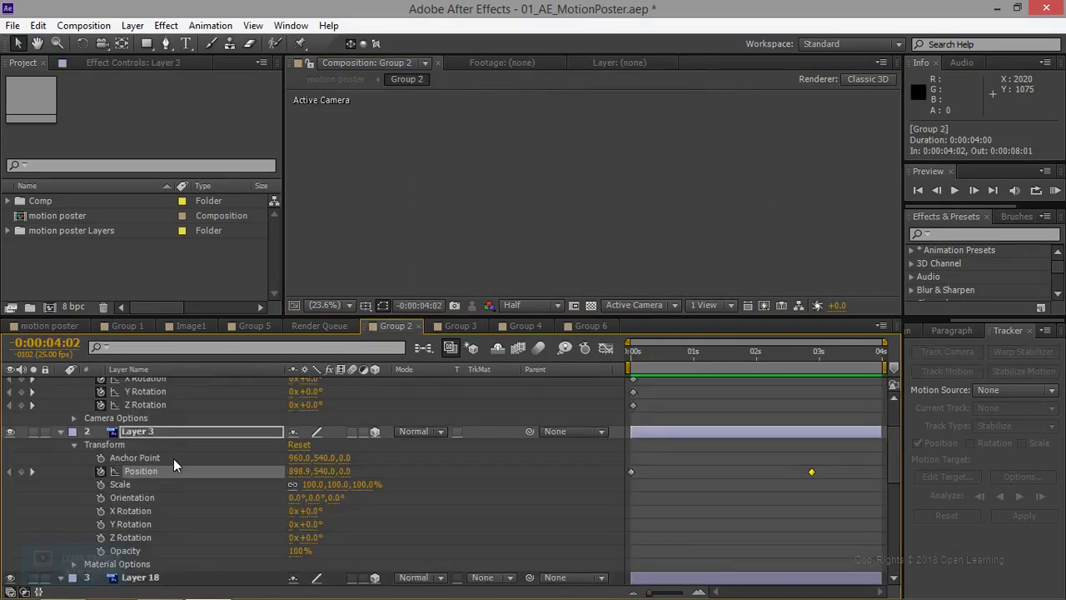
{"action": "scroll", "coordinate": [163, 540], "scroll_direction": "down", "scroll_amount": 4}
{"action": "scroll", "coordinate": [162, 545], "scroll_direction": "down", "scroll_amount": 3}
{"action": "scroll", "coordinate": [163, 552], "scroll_direction": "down", "scroll_amount": 1}
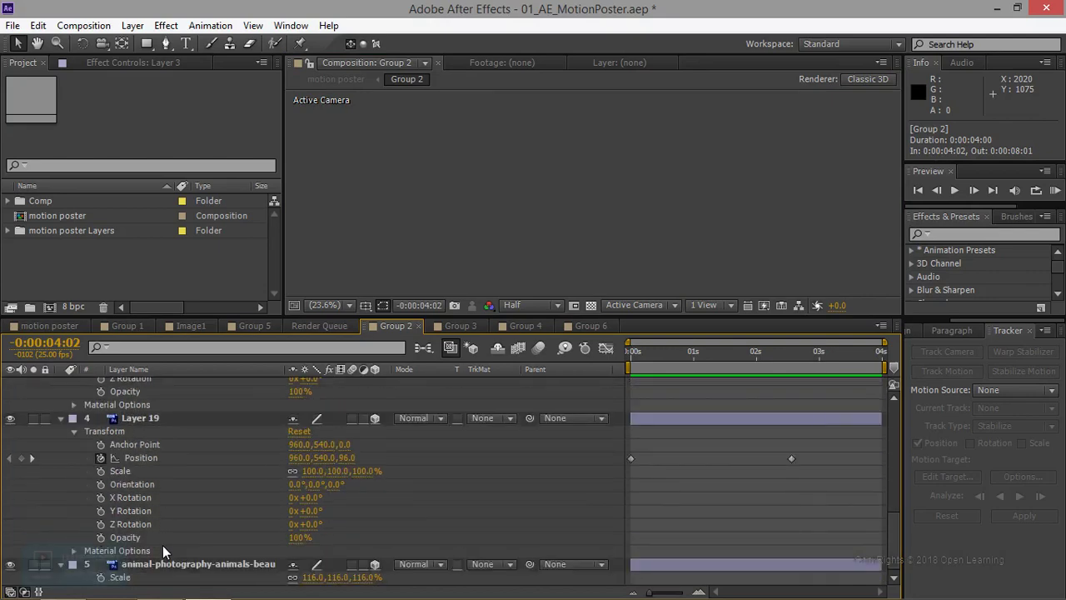
{"action": "left_click", "coordinate": [150, 568]}
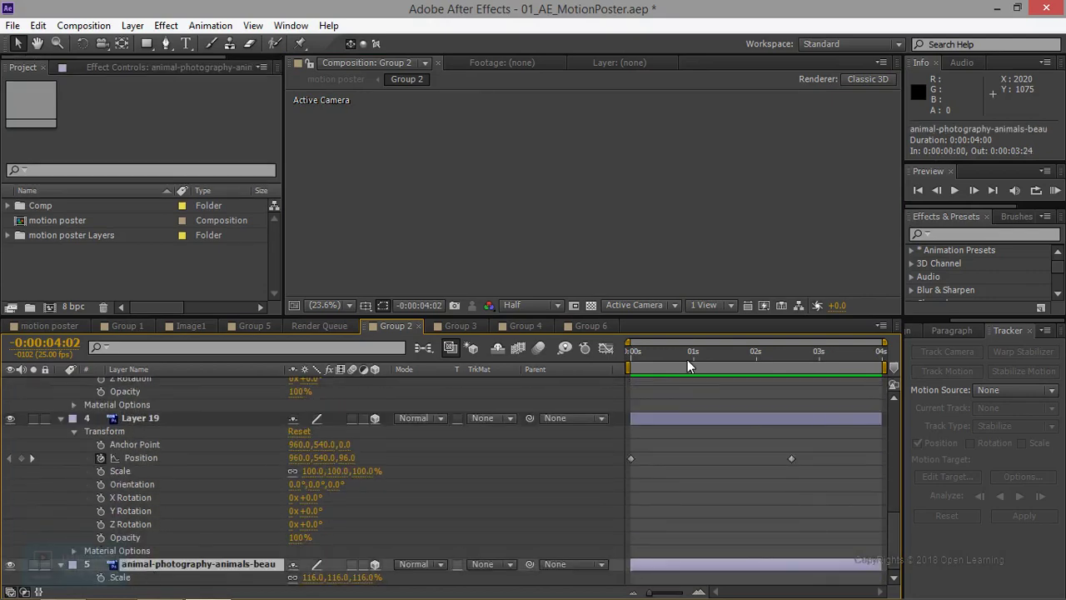
{"action": "mouse_move", "coordinate": [687, 360]}
{"action": "left_mouse_down"}
{"action": "mouse_move", "coordinate": [737, 358]}
{"action": "mouse_move", "coordinate": [676, 360]}
{"action": "left_mouse_up"}
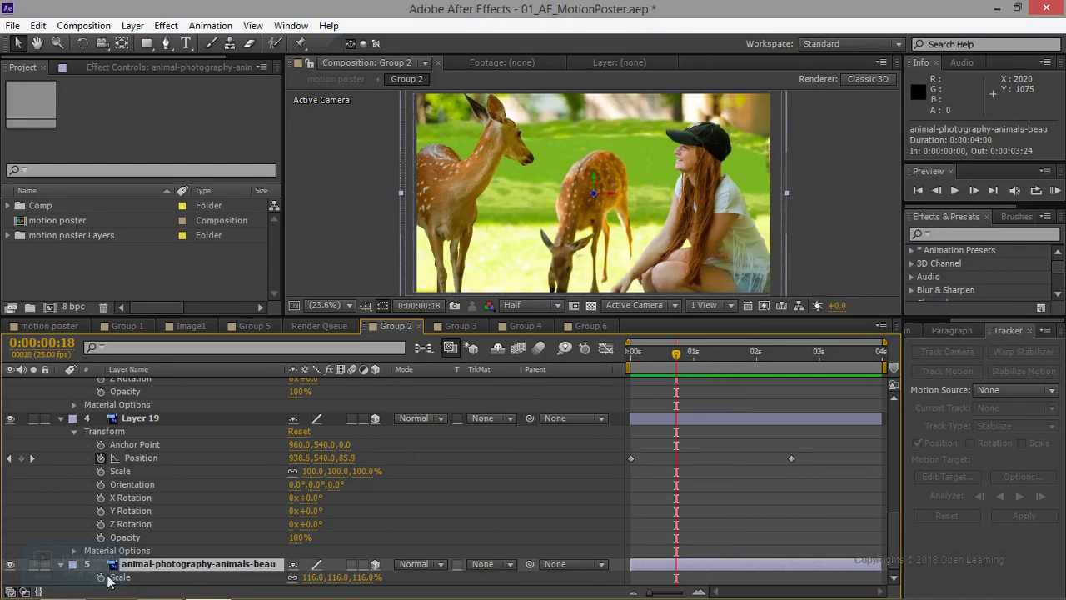
{"action": "scroll", "coordinate": [65, 571], "scroll_direction": "up", "scroll_amount": 1}
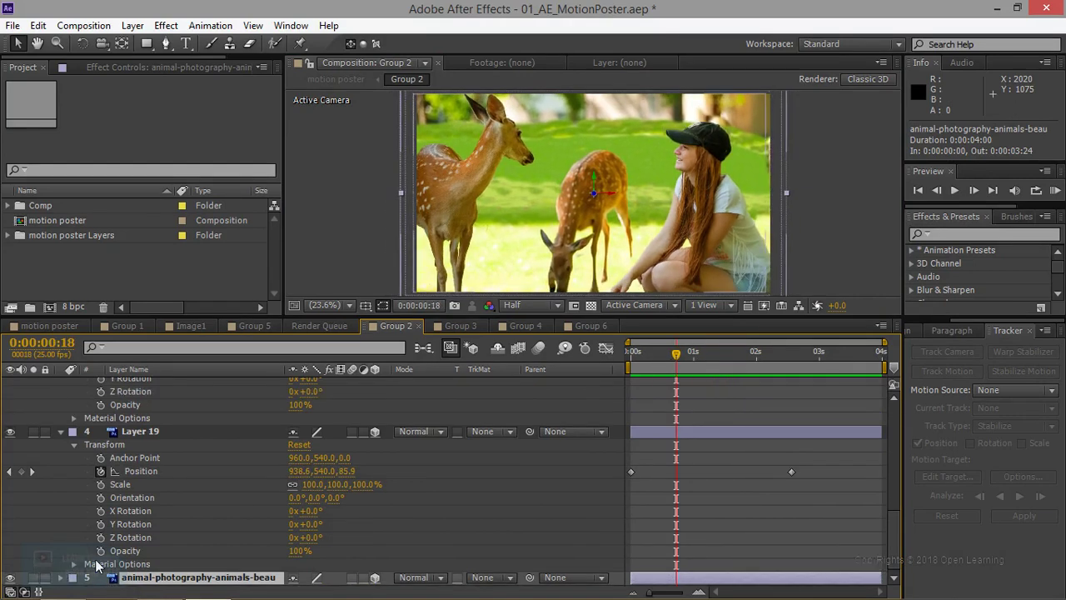
{"action": "left_click", "coordinate": [57, 586]}
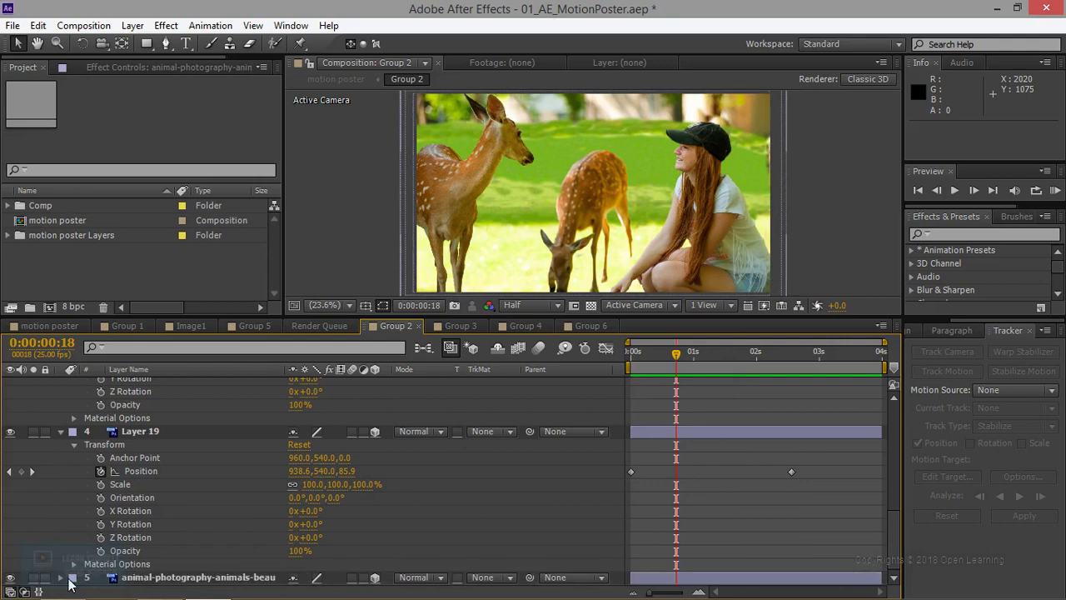
{"action": "left_click", "coordinate": [60, 577]}
{"action": "scroll", "coordinate": [118, 564], "scroll_direction": "down", "scroll_amount": 5}
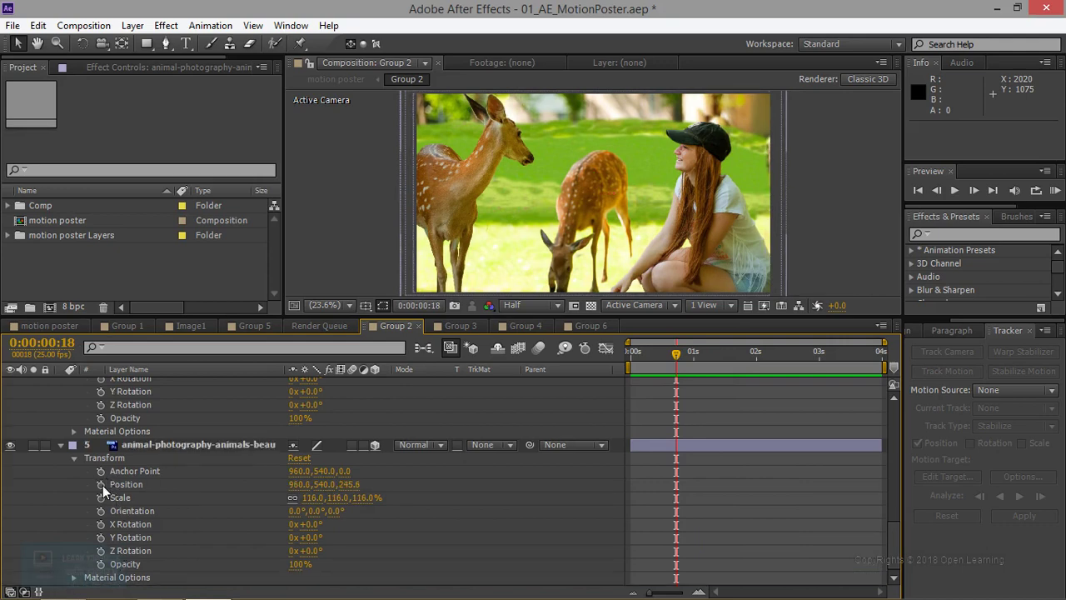
{"action": "left_click_drag", "start_coordinate": [677, 357], "coordinate": [639, 364]}
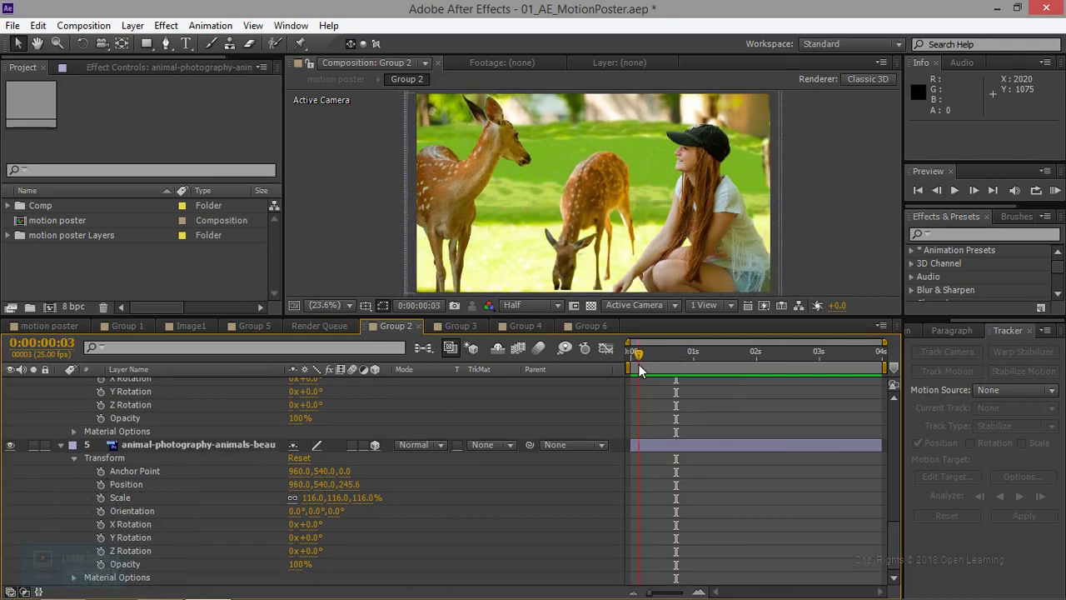
{"action": "left_click", "coordinate": [100, 484]}
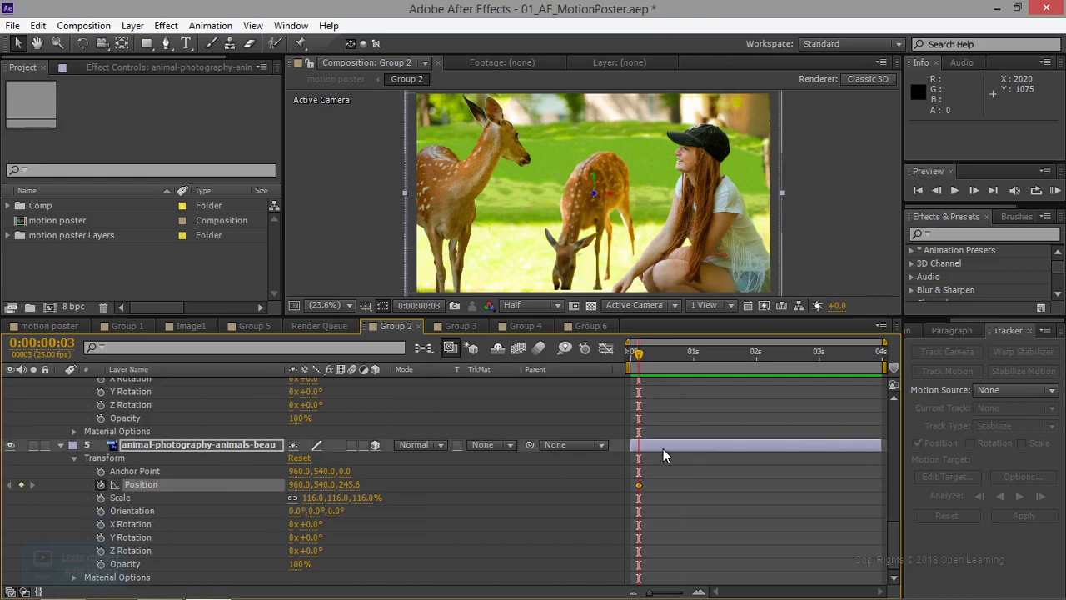
- At 0:00:02:16, move the deer photo slightly left and back to Z 380.4, then return to the motion poster comp
{"action": "left_click_drag", "start_coordinate": [635, 360], "coordinate": [799, 358]}
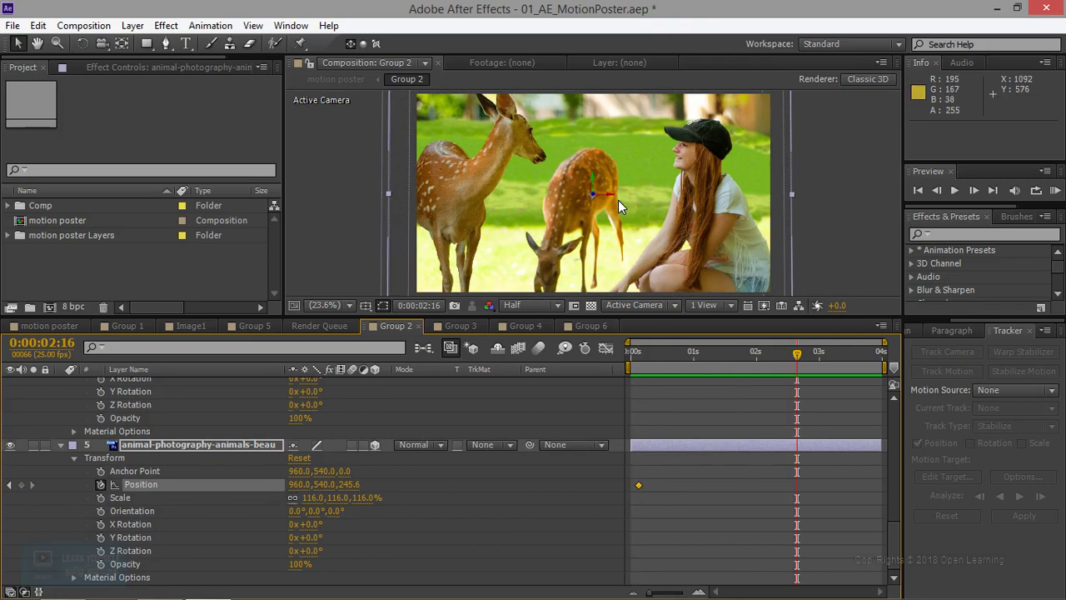
{"action": "left_click_drag", "start_coordinate": [611, 195], "coordinate": [592, 193]}
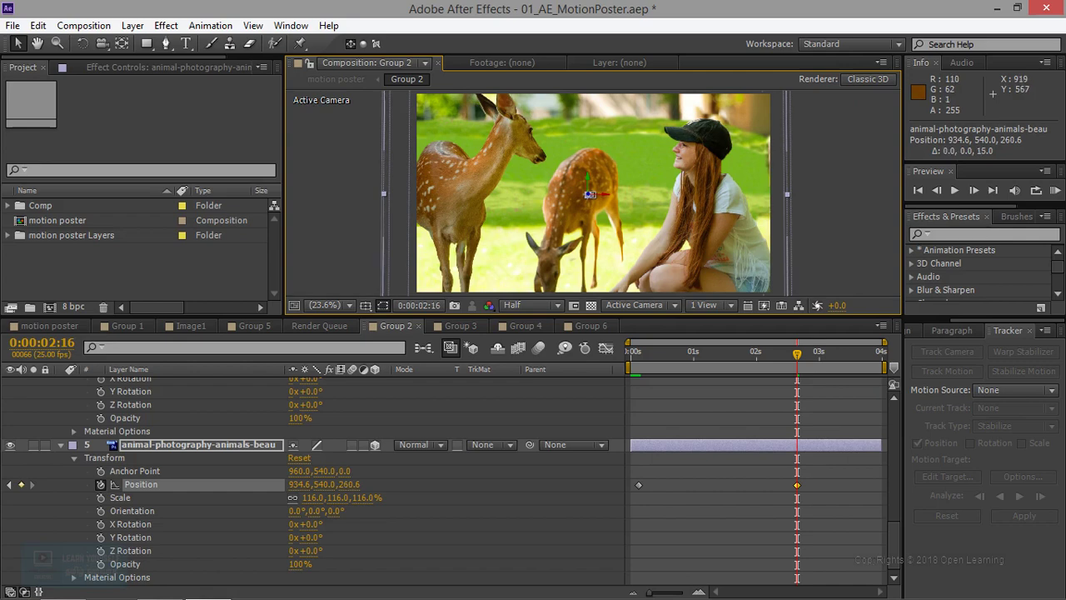
{"action": "left_click_drag", "start_coordinate": [590, 194], "coordinate": [593, 257]}
{"action": "mouse_move", "coordinate": [775, 360]}
{"action": "left_mouse_down"}
{"action": "mouse_move", "coordinate": [653, 378]}
{"action": "mouse_move", "coordinate": [767, 374]}
{"action": "left_mouse_up"}
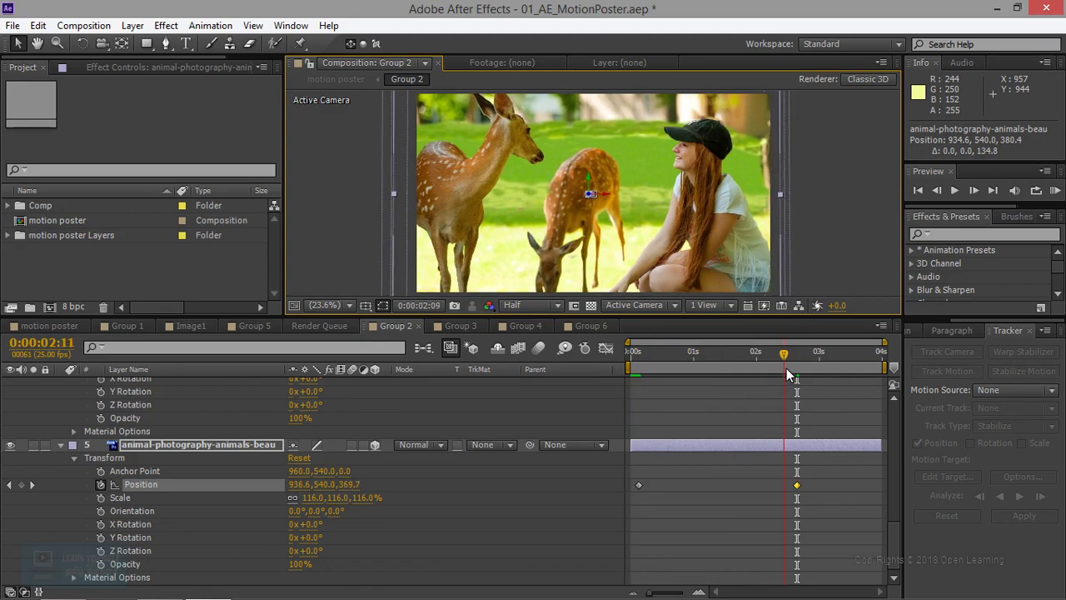
{"action": "left_click_drag", "start_coordinate": [767, 374], "coordinate": [711, 373]}
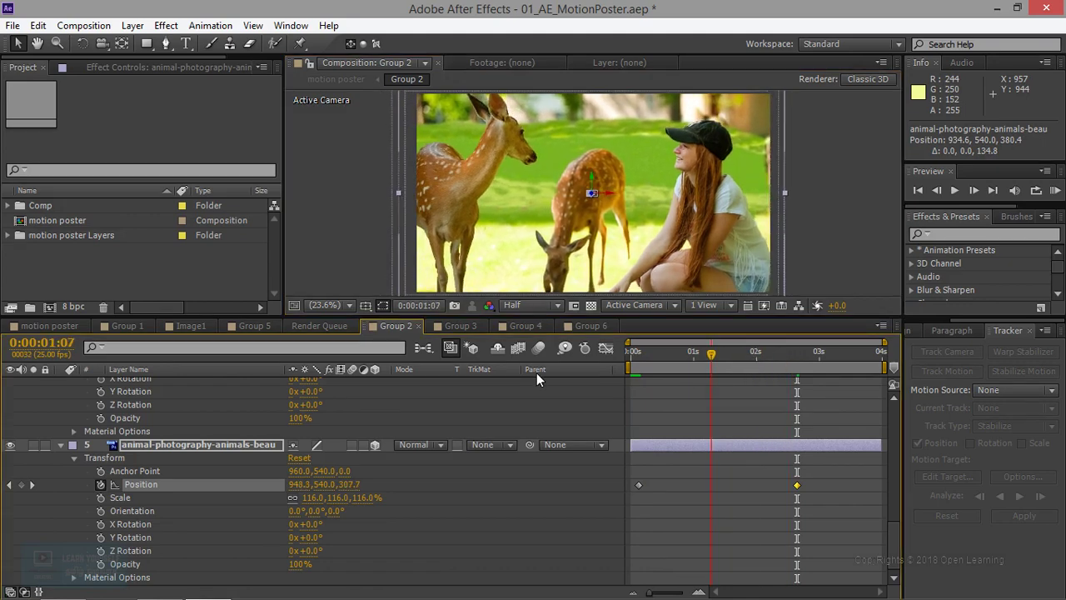
{"action": "left_click", "coordinate": [33, 322]}
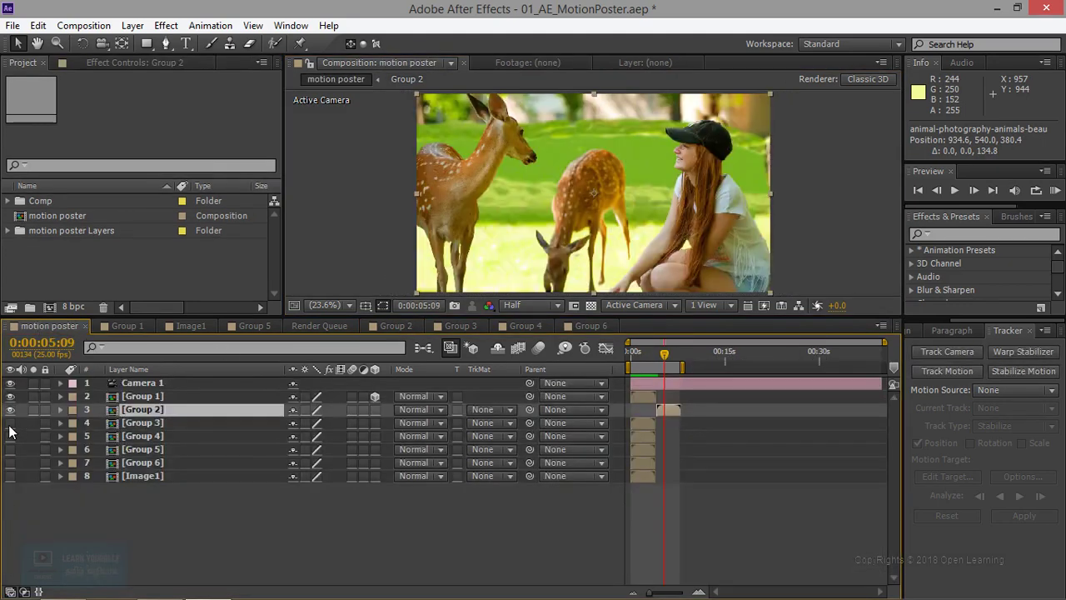
- Move Group 3 to start around 0:00:07:24, after Group 2, then open its precomp and select Layer 8
{"action": "left_click", "coordinate": [151, 426]}
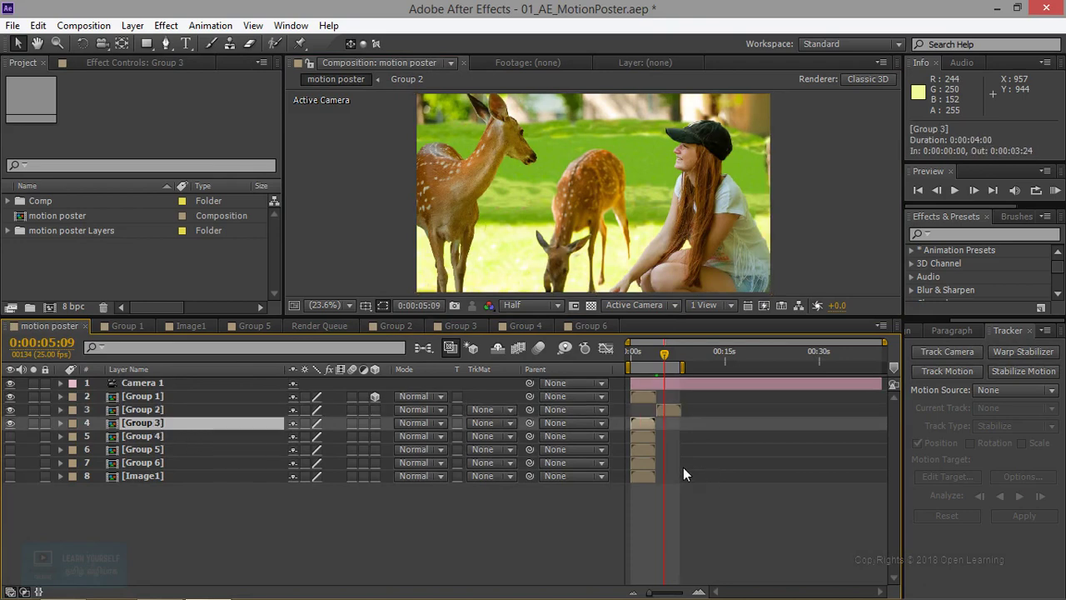
{"action": "left_click_drag", "start_coordinate": [640, 424], "coordinate": [686, 423]}
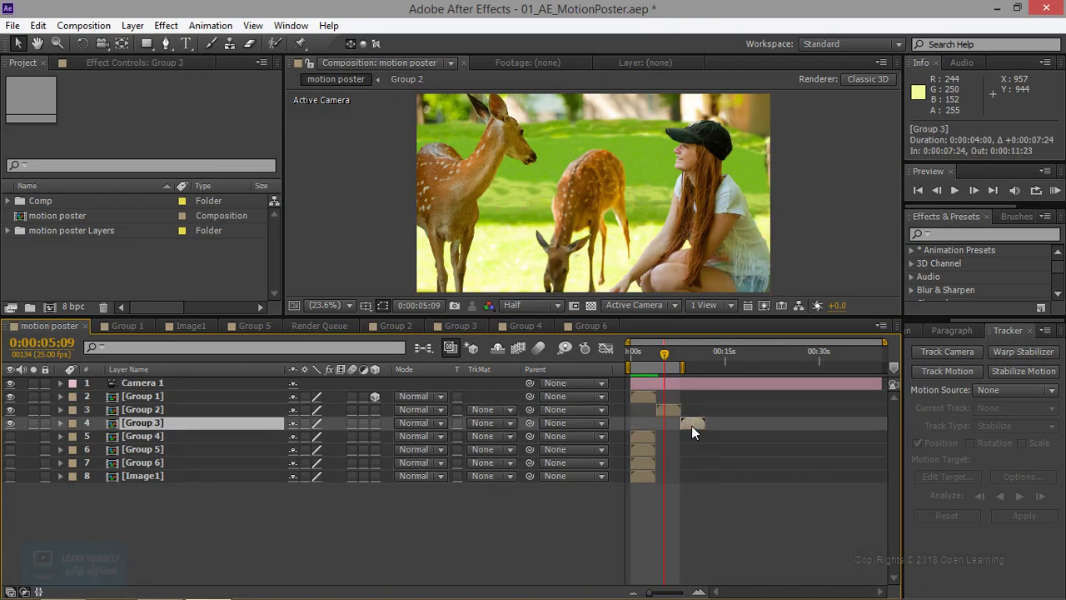
{"action": "double_click", "coordinate": [134, 423]}
{"action": "left_click", "coordinate": [134, 423]}
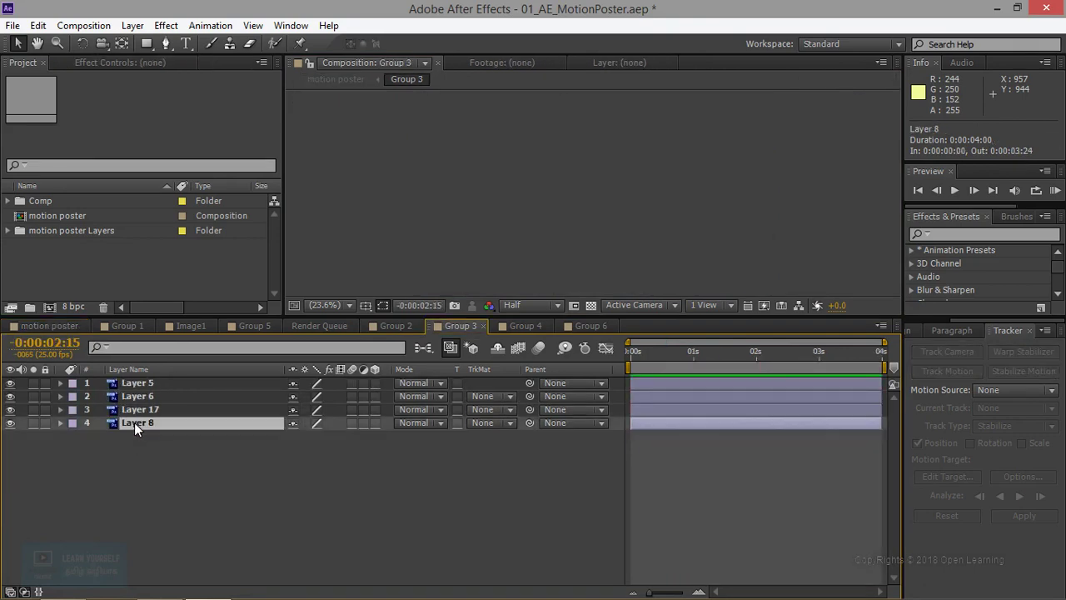
{"action": "left_click", "coordinate": [745, 364]}
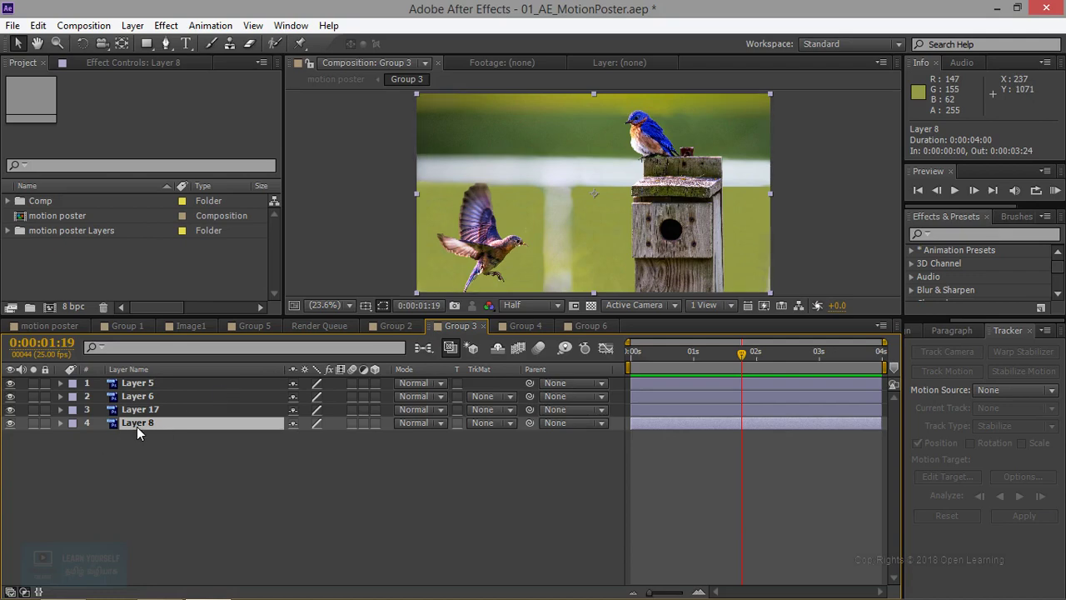
- Make Layers 5 through 8 of Group 3 into 3D layers
{"action": "key", "text": "s"}
{"action": "left_click", "coordinate": [375, 382]}
{"action": "left_click_drag", "start_coordinate": [375, 396], "coordinate": [375, 422]}
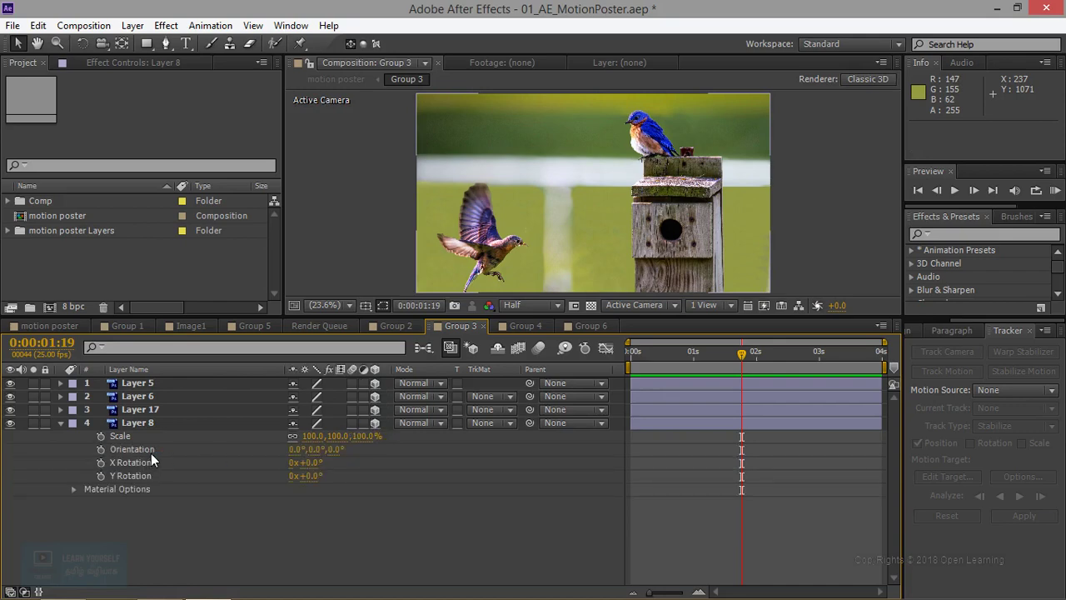
{"action": "left_click", "coordinate": [153, 422]}
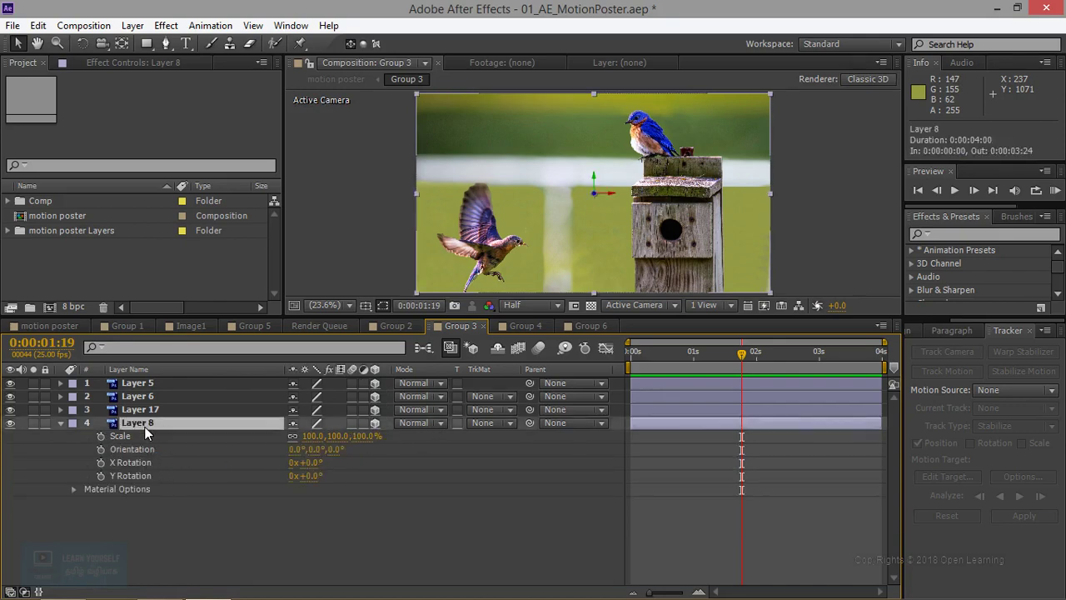
- Keyframe Layer 8's Position, pushing it back to Z 355.8 at 0:00:02:16
{"action": "left_click", "coordinate": [59, 423]}
{"action": "left_click", "coordinate": [60, 423]}
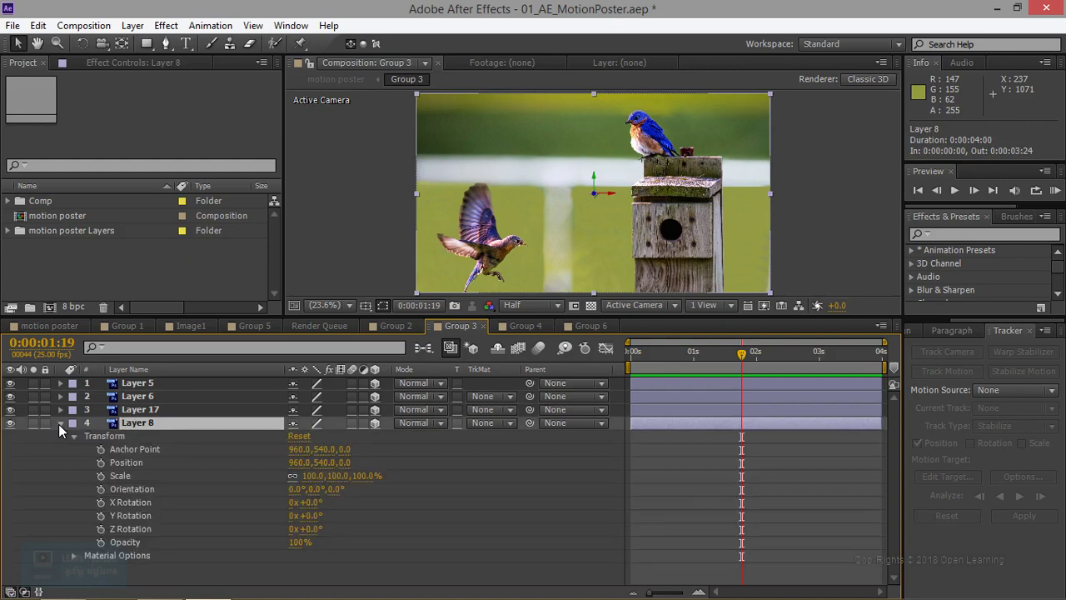
{"action": "left_click", "coordinate": [101, 463]}
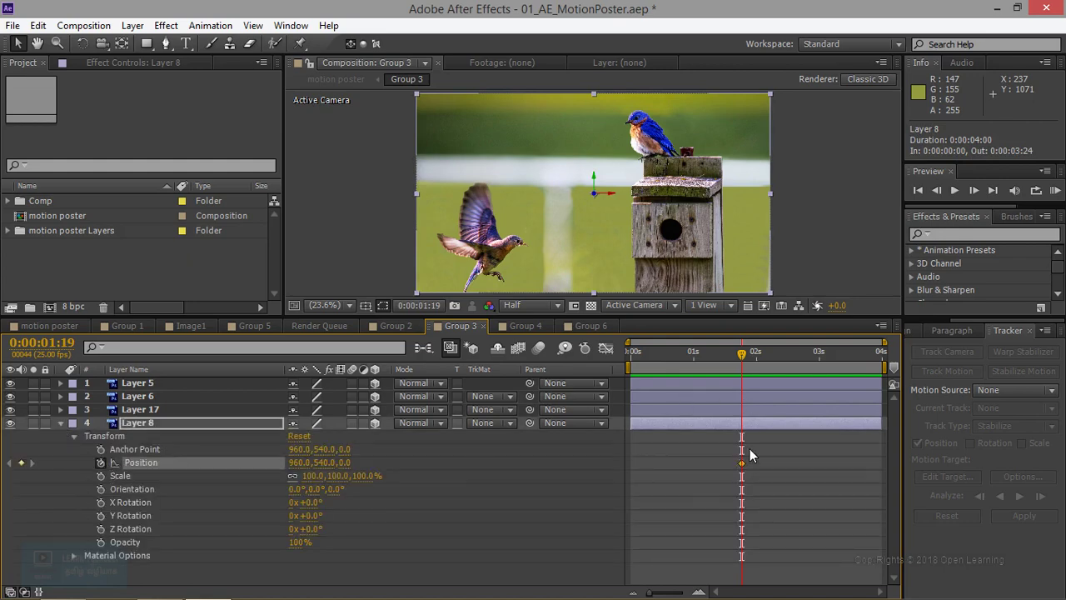
{"action": "left_click_drag", "start_coordinate": [740, 464], "coordinate": [656, 480]}
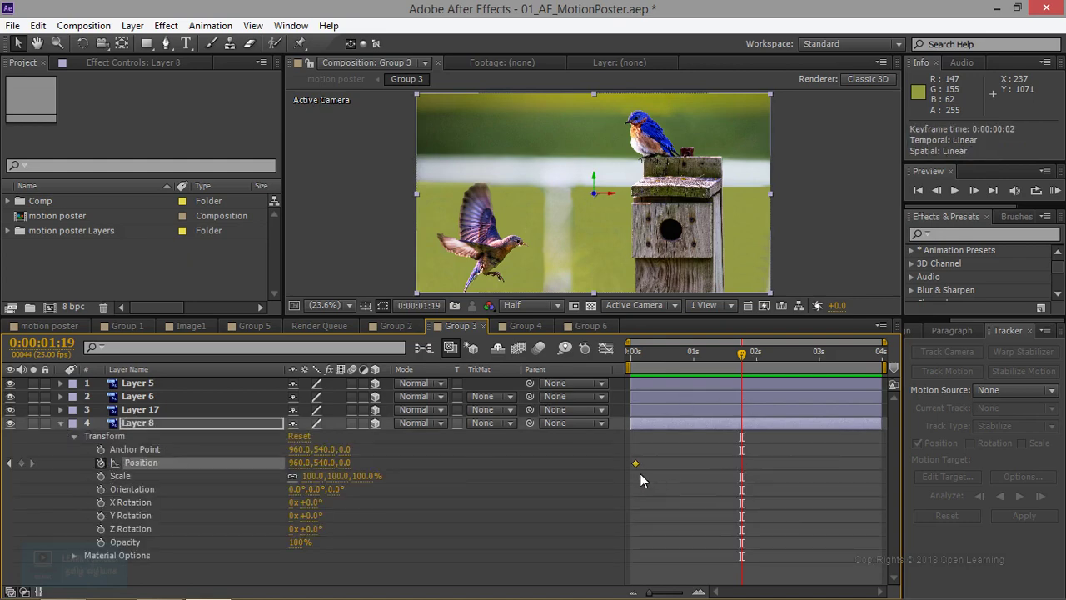
{"action": "left_click_drag", "start_coordinate": [778, 353], "coordinate": [794, 354]}
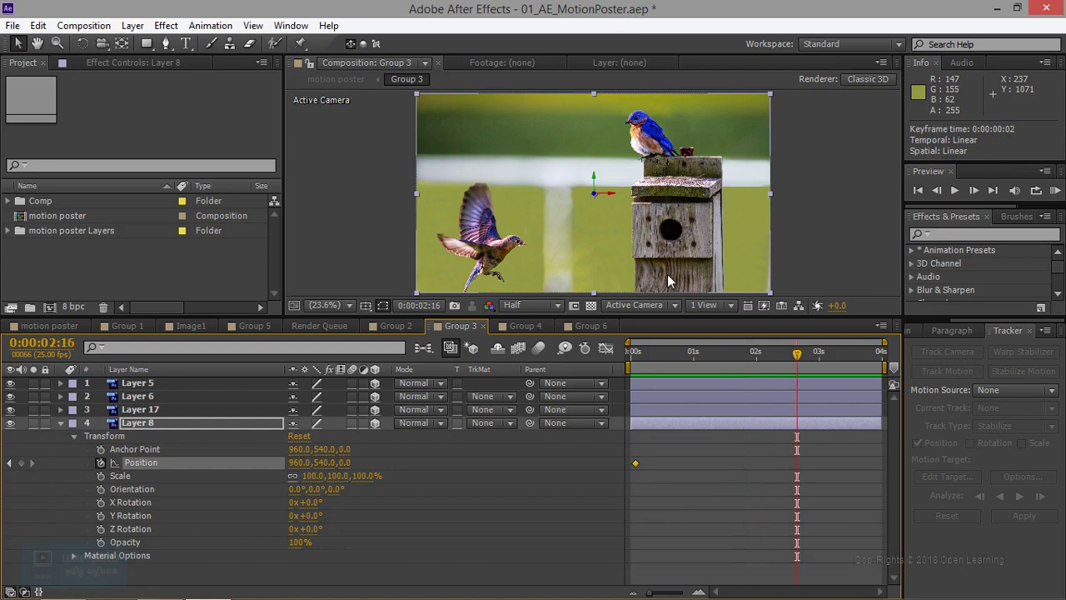
{"action": "left_click_drag", "start_coordinate": [592, 190], "coordinate": [582, 246]}
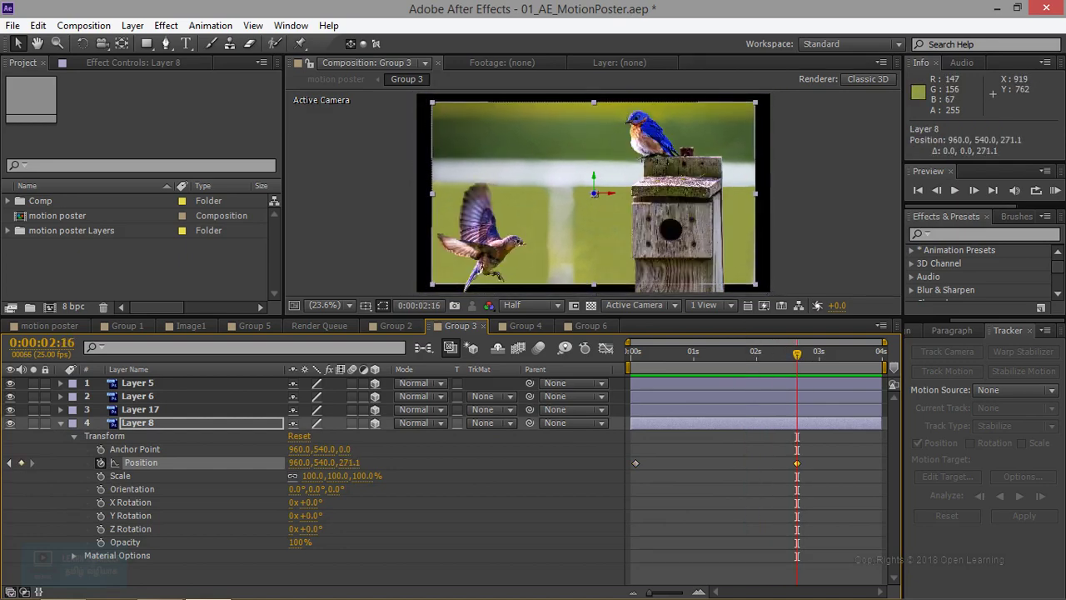
- Keyframe Layer 8's Scale up to 118% and scrub to preview the bird animation
{"action": "left_click", "coordinate": [101, 475]}
{"action": "left_click_drag", "start_coordinate": [313, 475], "coordinate": [384, 493]}
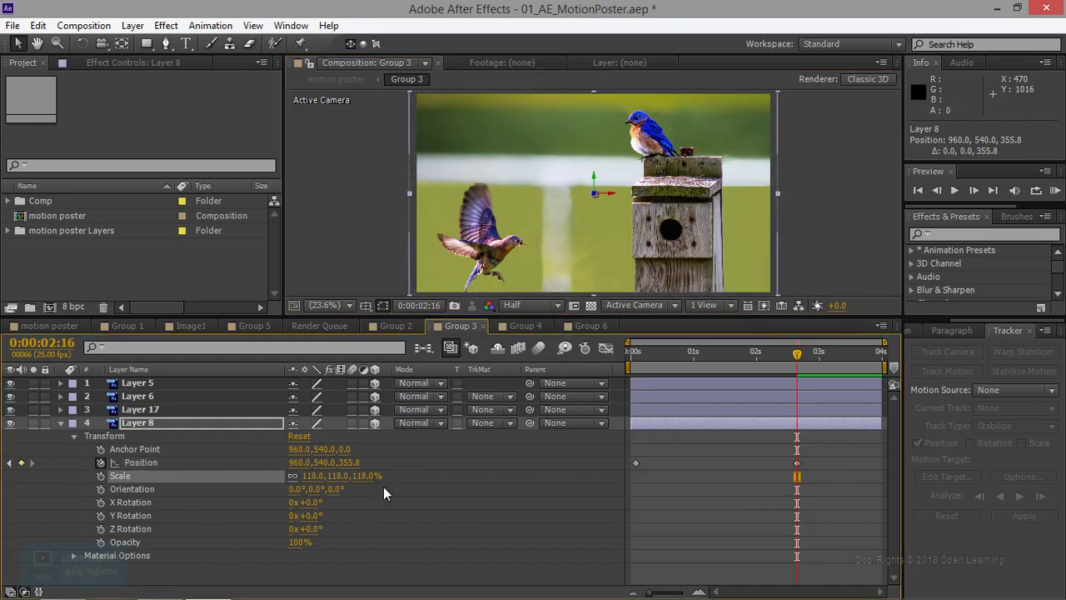
{"action": "mouse_move", "coordinate": [796, 356]}
{"action": "left_mouse_down"}
{"action": "mouse_move", "coordinate": [651, 356]}
{"action": "mouse_move", "coordinate": [844, 360]}
{"action": "left_mouse_up"}
{"action": "mouse_move", "coordinate": [745, 368]}
{"action": "left_mouse_down"}
{"action": "mouse_move", "coordinate": [678, 361]}
{"action": "mouse_move", "coordinate": [840, 370]}
{"action": "mouse_move", "coordinate": [659, 370]}
{"action": "mouse_move", "coordinate": [880, 367]}
{"action": "mouse_move", "coordinate": [625, 372]}
{"action": "mouse_move", "coordinate": [917, 376]}
{"action": "left_mouse_up"}
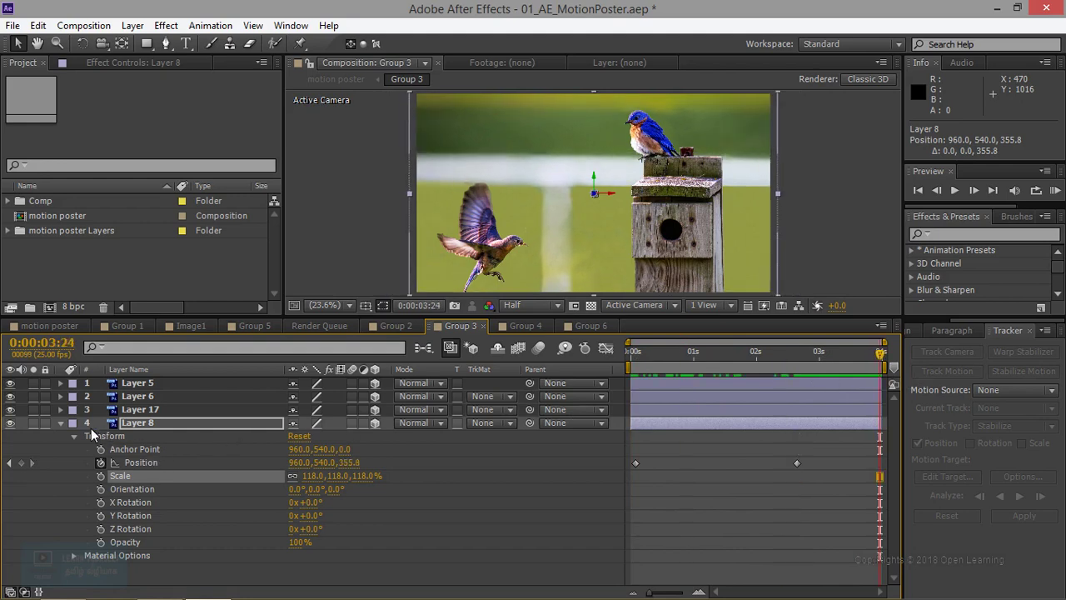
- Keyframe Layer 17's Position at 960, 540, 0 at the start and move it up-right at 0:00:02:12
{"action": "left_click", "coordinate": [60, 410]}
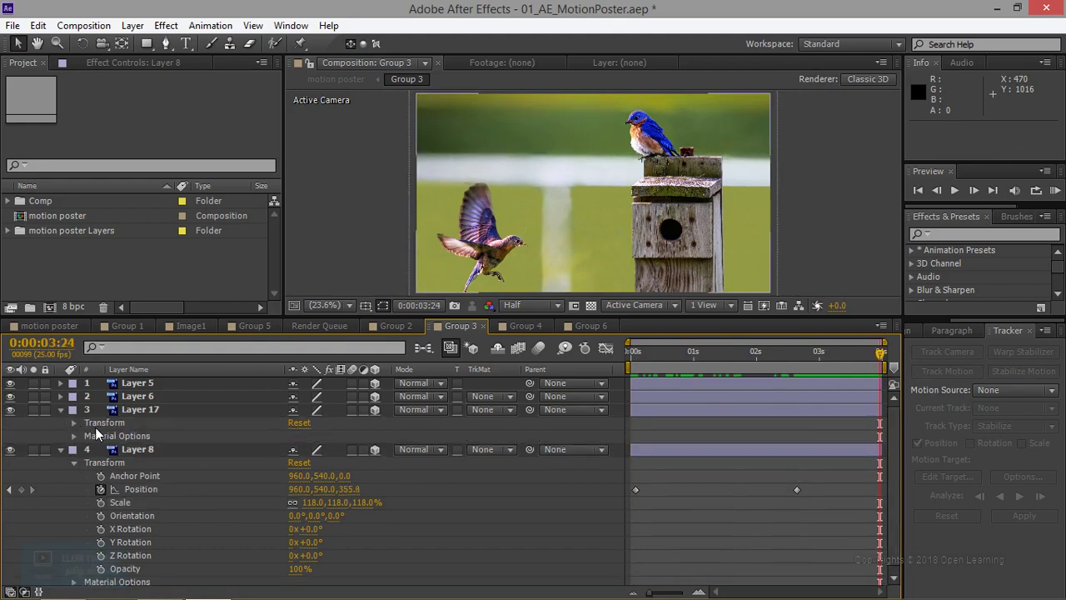
{"action": "left_click", "coordinate": [74, 423]}
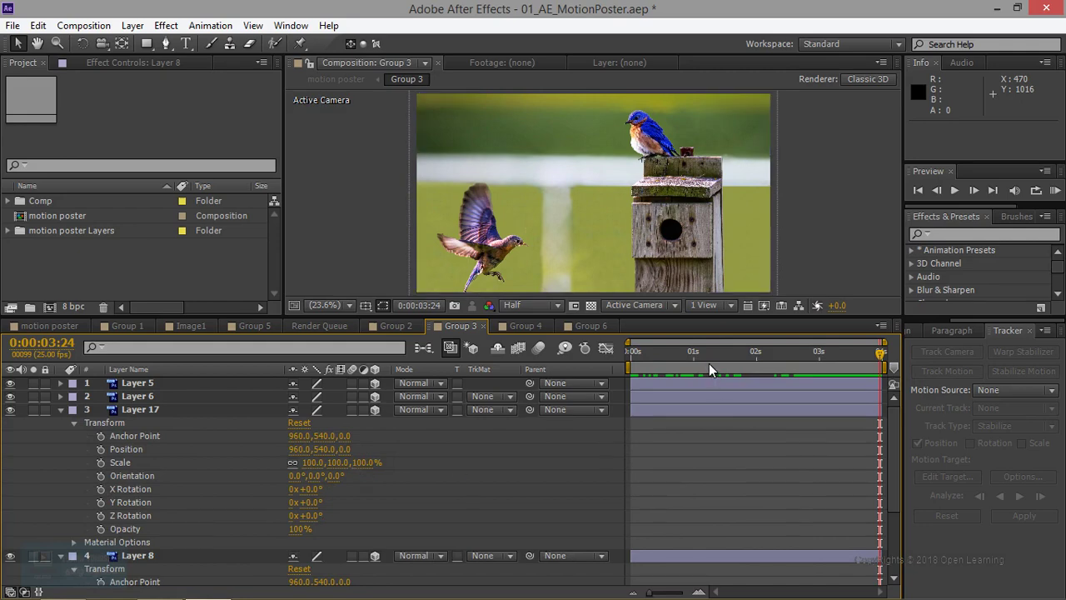
{"action": "left_click_drag", "start_coordinate": [709, 363], "coordinate": [598, 354]}
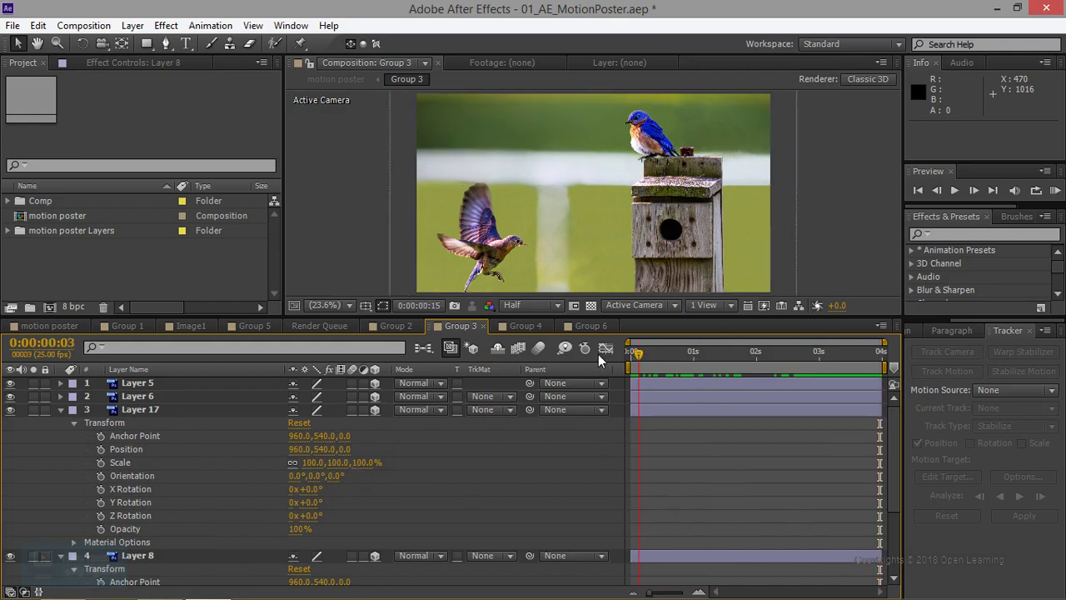
{"action": "left_click", "coordinate": [101, 449]}
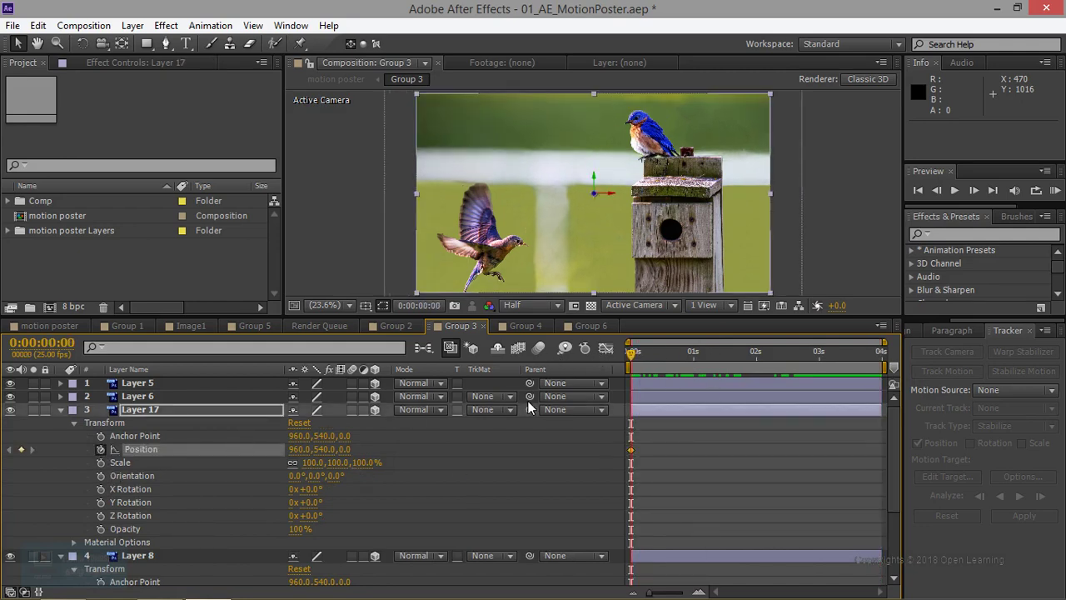
{"action": "left_click_drag", "start_coordinate": [633, 356], "coordinate": [787, 354]}
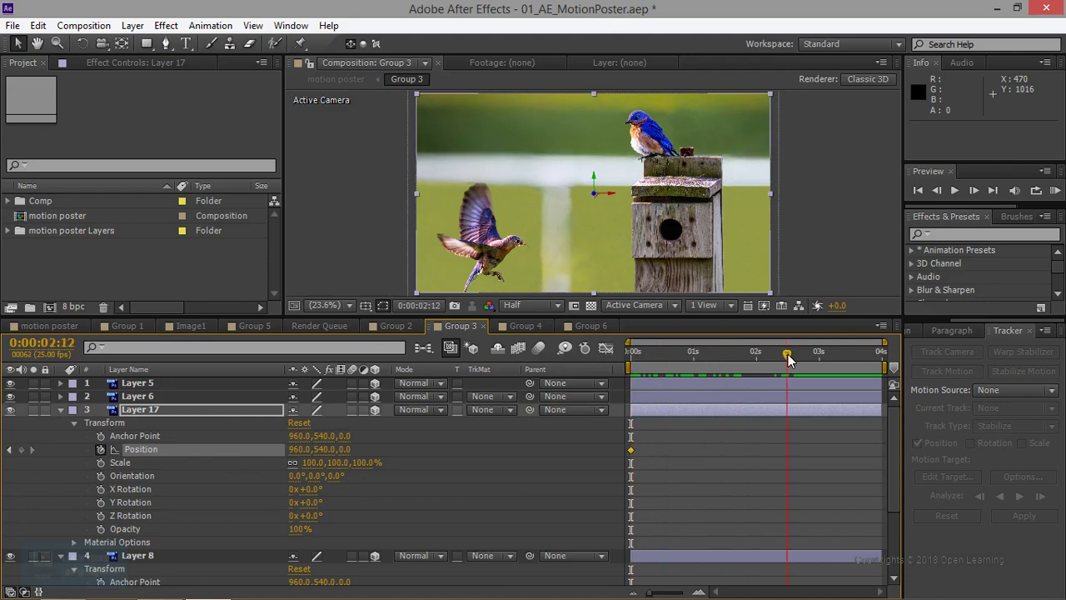
{"action": "mouse_move", "coordinate": [593, 193]}
{"action": "left_mouse_down"}
{"action": "mouse_move", "coordinate": [605, 193]}
{"action": "mouse_move", "coordinate": [595, 191]}
{"action": "left_mouse_up"}
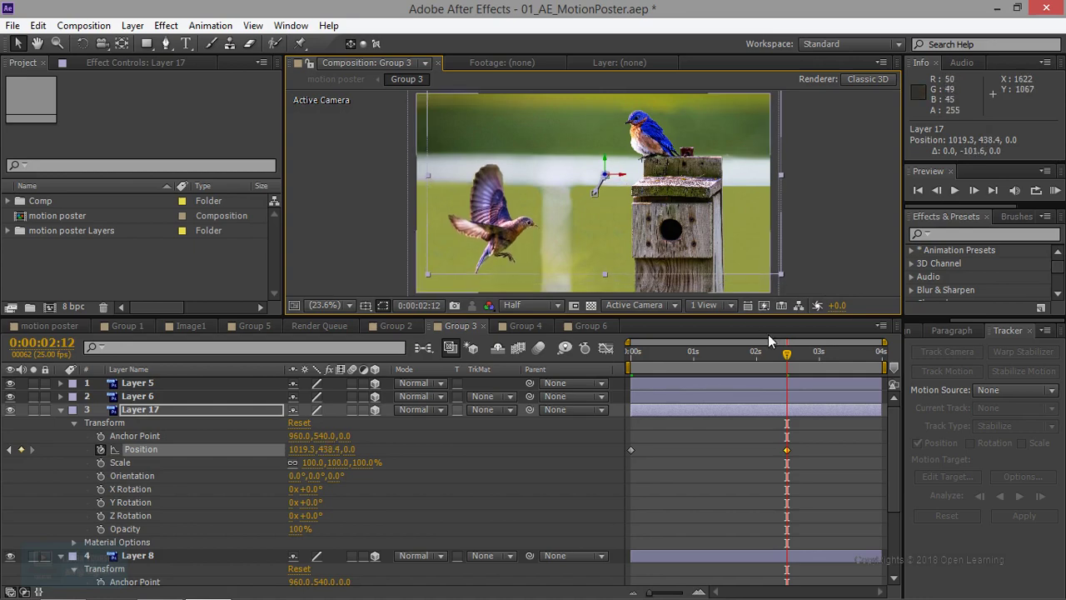
{"action": "mouse_move", "coordinate": [787, 354]}
{"action": "left_mouse_down"}
{"action": "mouse_move", "coordinate": [660, 357]}
{"action": "mouse_move", "coordinate": [788, 367]}
{"action": "mouse_move", "coordinate": [749, 364]}
{"action": "left_mouse_up"}
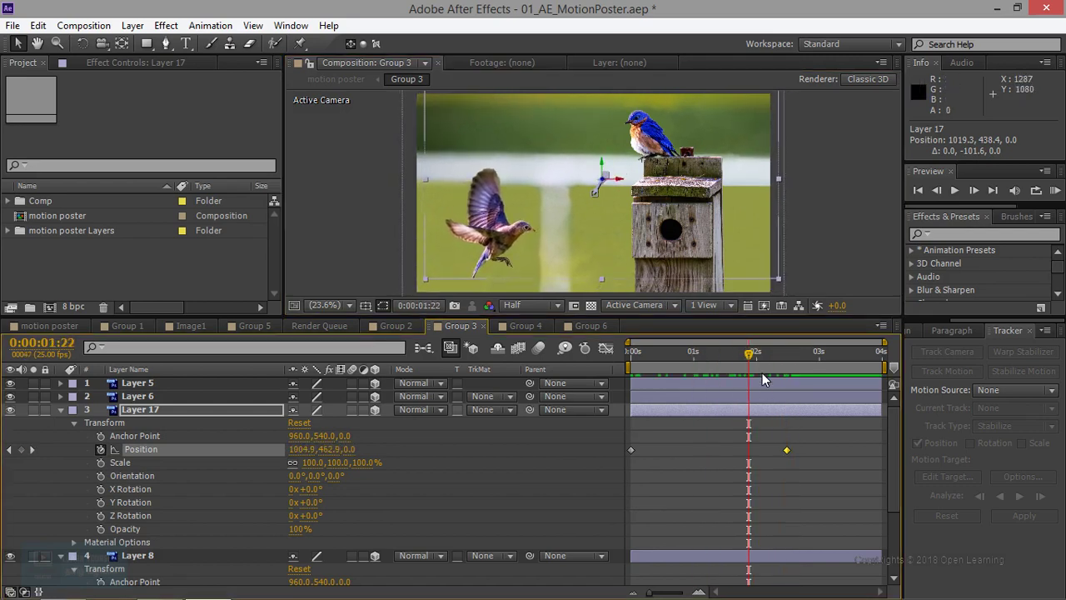
{"action": "left_click_drag", "start_coordinate": [750, 359], "coordinate": [620, 364]}
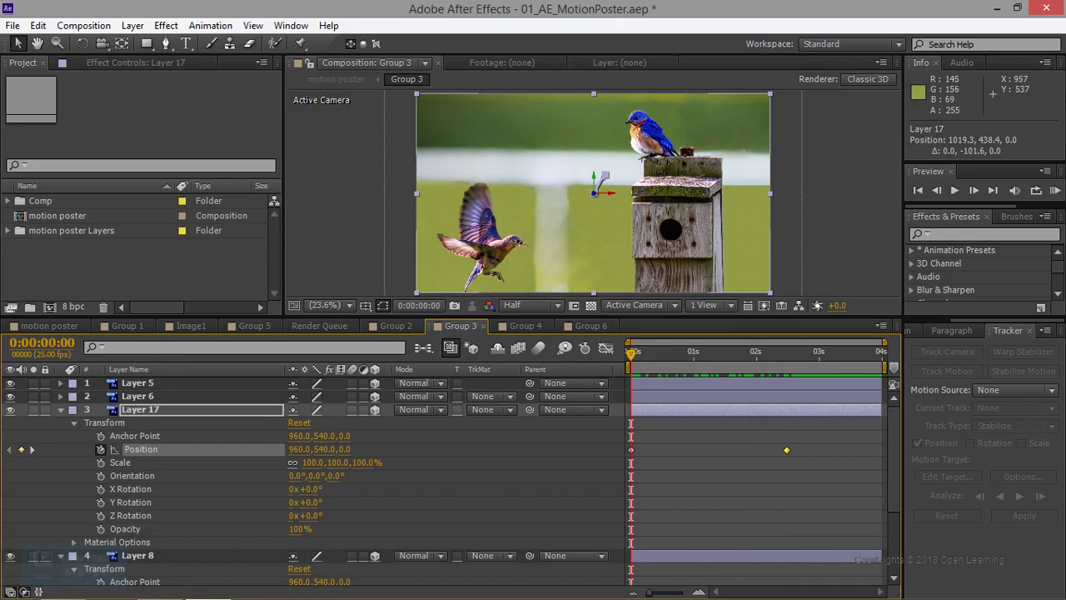
- Bring Layer 17 forward to 1019.3, 438.4, -232.9 at 0:00:02:12 and preview its drift
{"action": "left_click_drag", "start_coordinate": [593, 192], "coordinate": [626, 176]}
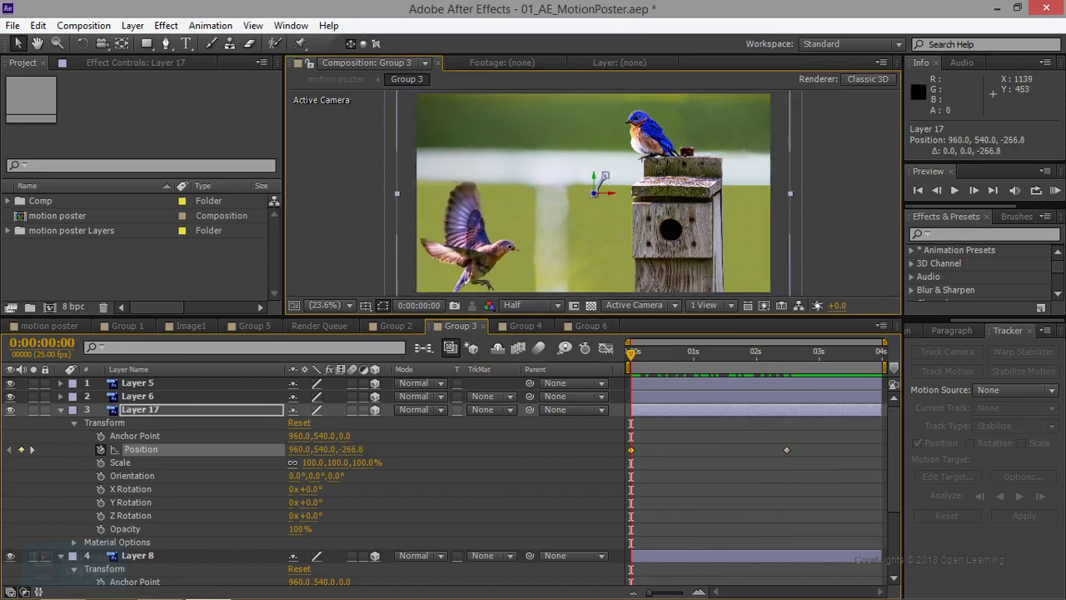
{"action": "key", "text": "ctrl+z"}
{"action": "left_click_drag", "start_coordinate": [658, 359], "coordinate": [788, 356]}
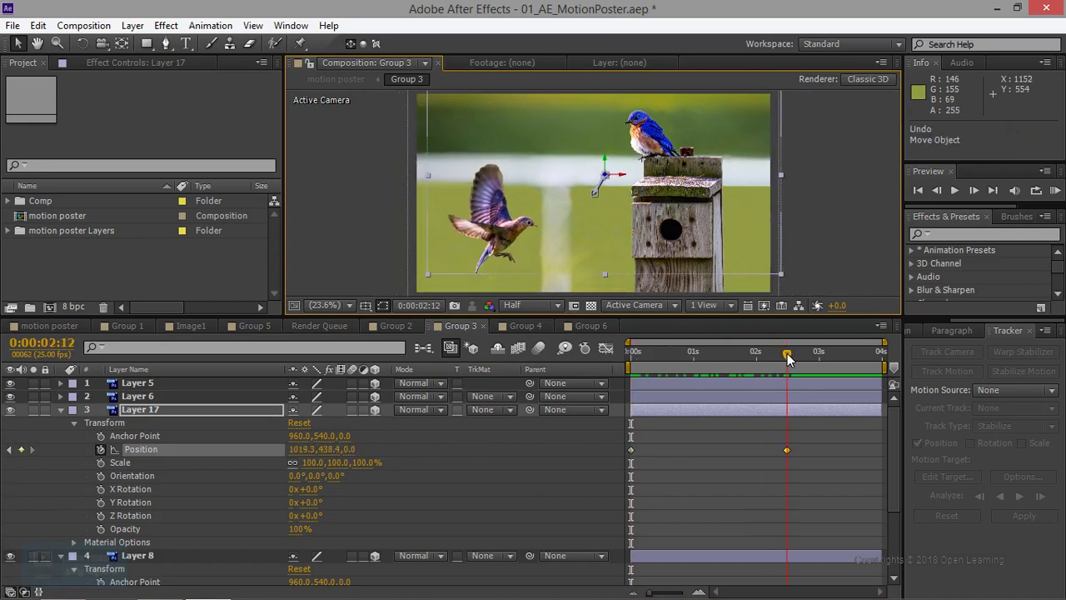
{"action": "mouse_move", "coordinate": [617, 190]}
{"action": "left_mouse_down"}
{"action": "mouse_move", "coordinate": [613, 178]}
{"action": "mouse_move", "coordinate": [670, 155]}
{"action": "left_mouse_up"}
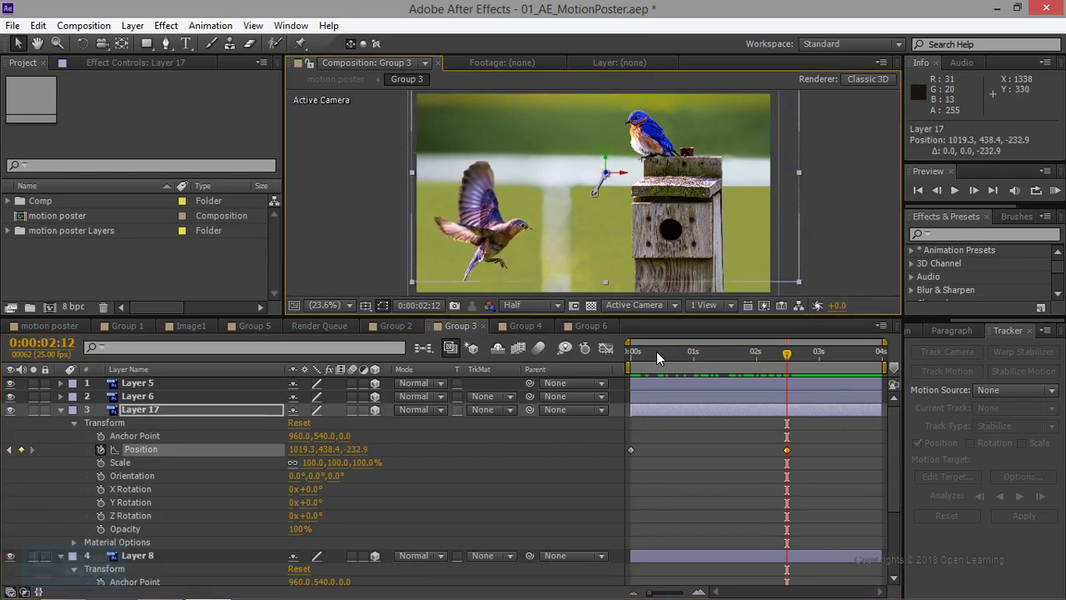
{"action": "mouse_move", "coordinate": [733, 358]}
{"action": "left_mouse_down"}
{"action": "mouse_move", "coordinate": [630, 361]}
{"action": "mouse_move", "coordinate": [860, 360]}
{"action": "mouse_move", "coordinate": [731, 377]}
{"action": "left_mouse_up"}
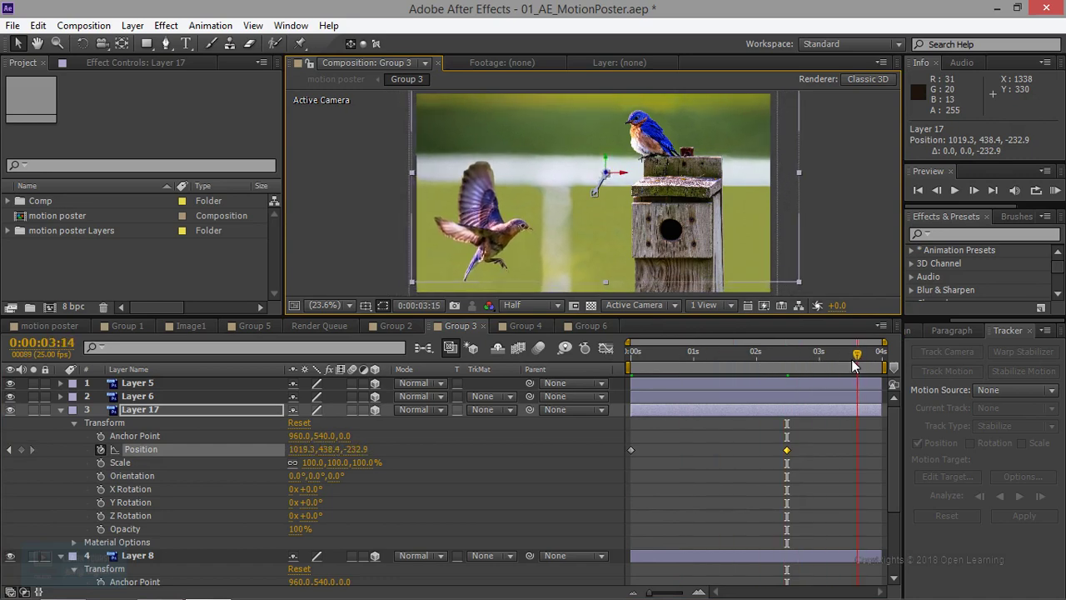
{"action": "left_click", "coordinate": [704, 305]}
- Switch the viewer to 2 Views - Horizontal and set Layer 6 back in depth and Layer 5 to Z -12
{"action": "left_click", "coordinate": [727, 342]}
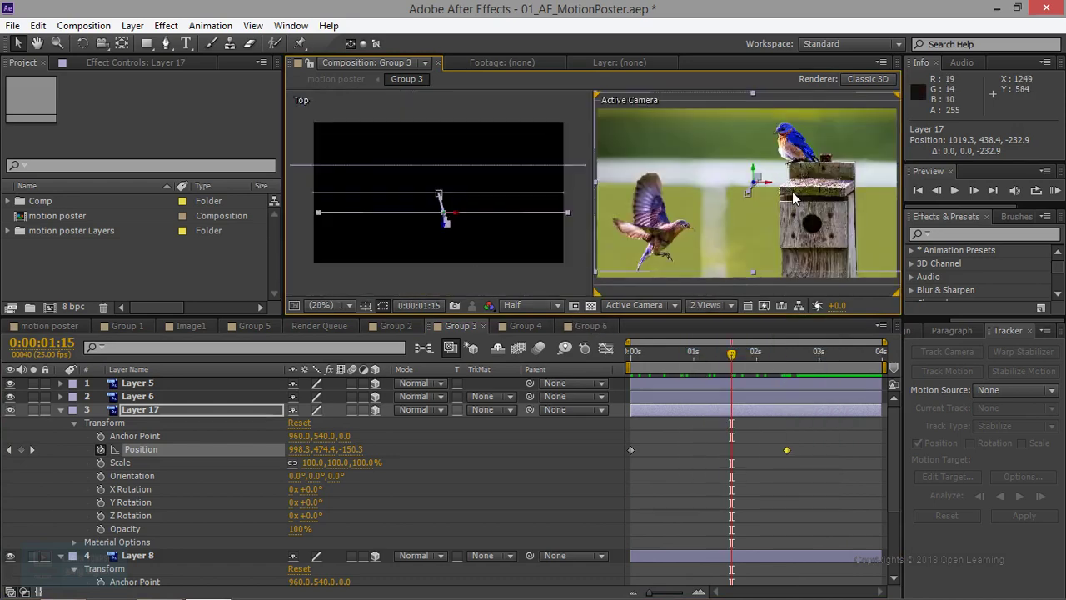
{"action": "left_click", "coordinate": [142, 398]}
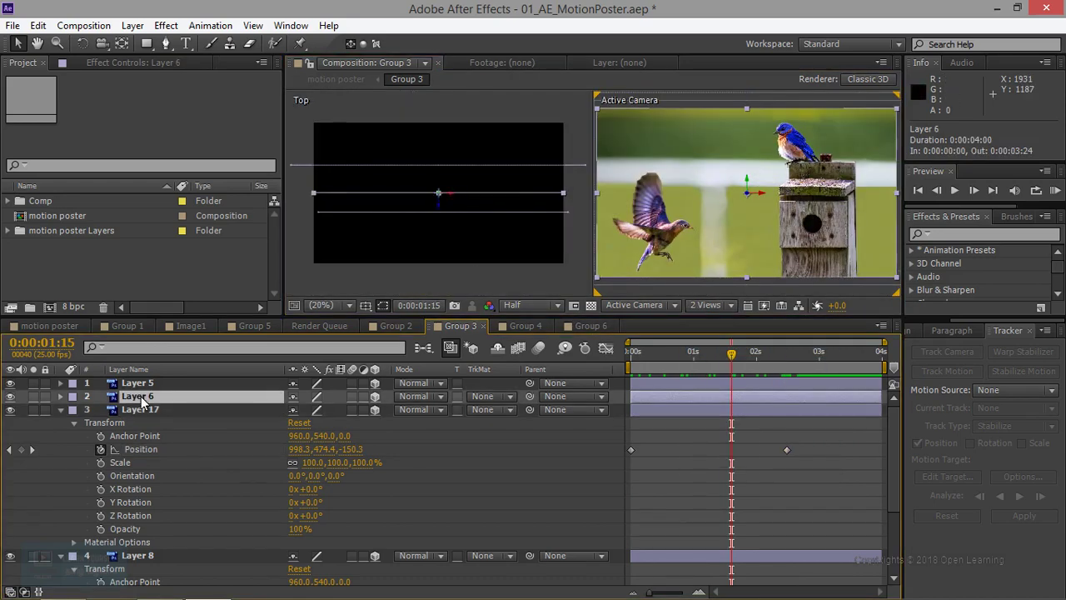
{"action": "left_click_drag", "start_coordinate": [439, 192], "coordinate": [438, 178]}
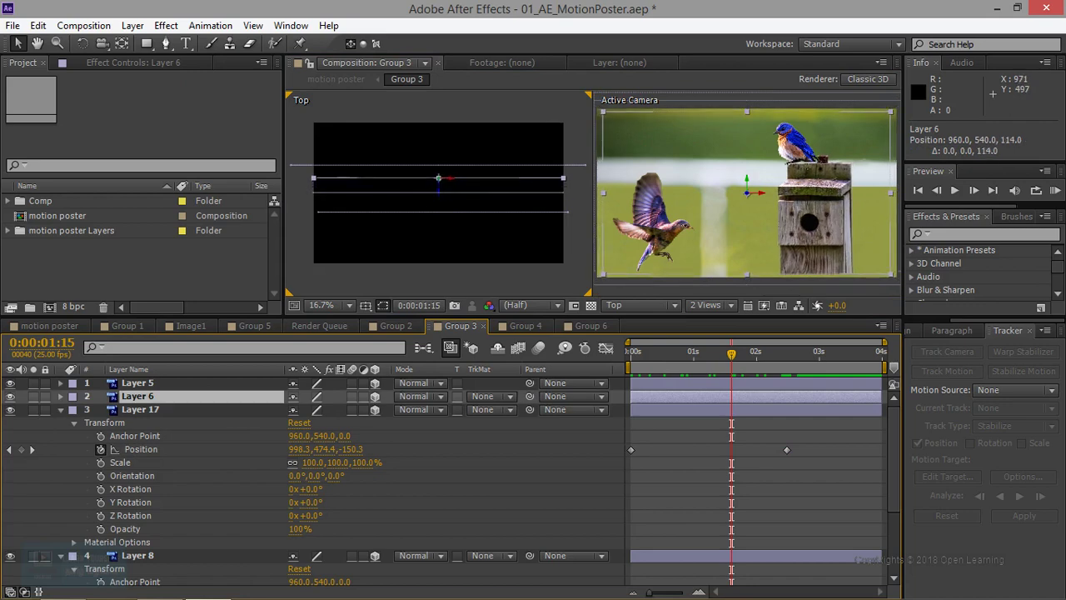
{"action": "key", "text": "Return"}
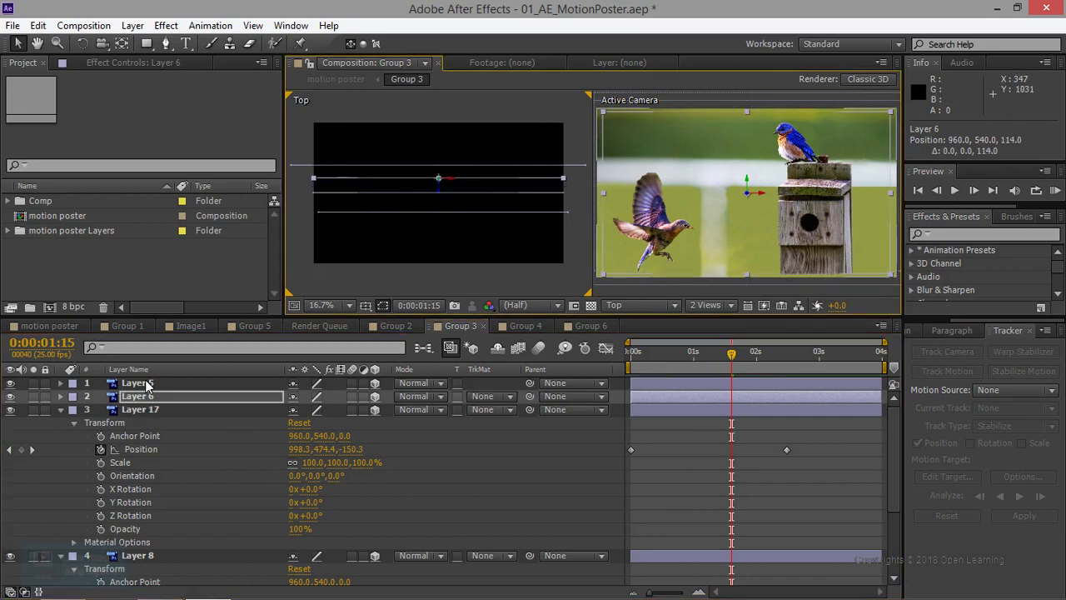
{"action": "left_click", "coordinate": [138, 383]}
{"action": "left_click_drag", "start_coordinate": [438, 192], "coordinate": [438, 194]}
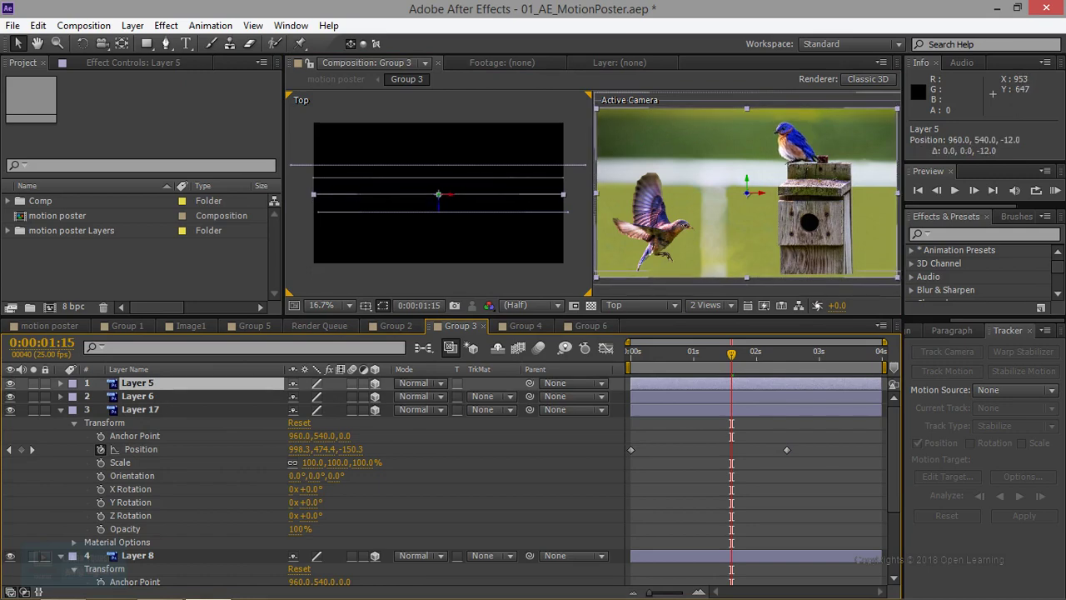
{"action": "key", "text": "Return"}
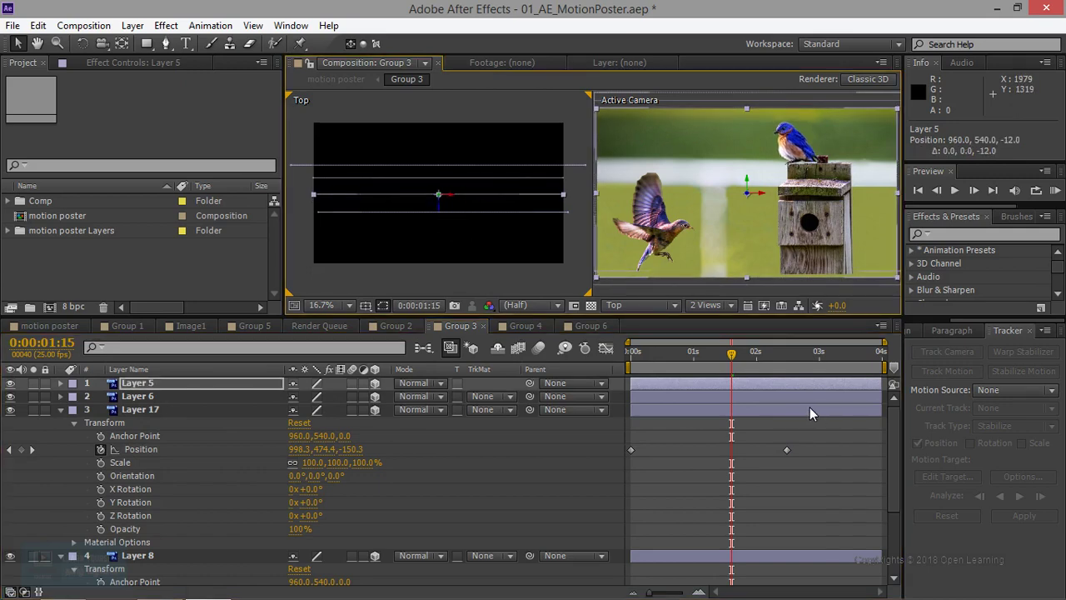
- Set Layer 6's Position to 960, 540, 36 and turn off its Position stopwatch
{"action": "left_click", "coordinate": [60, 396]}
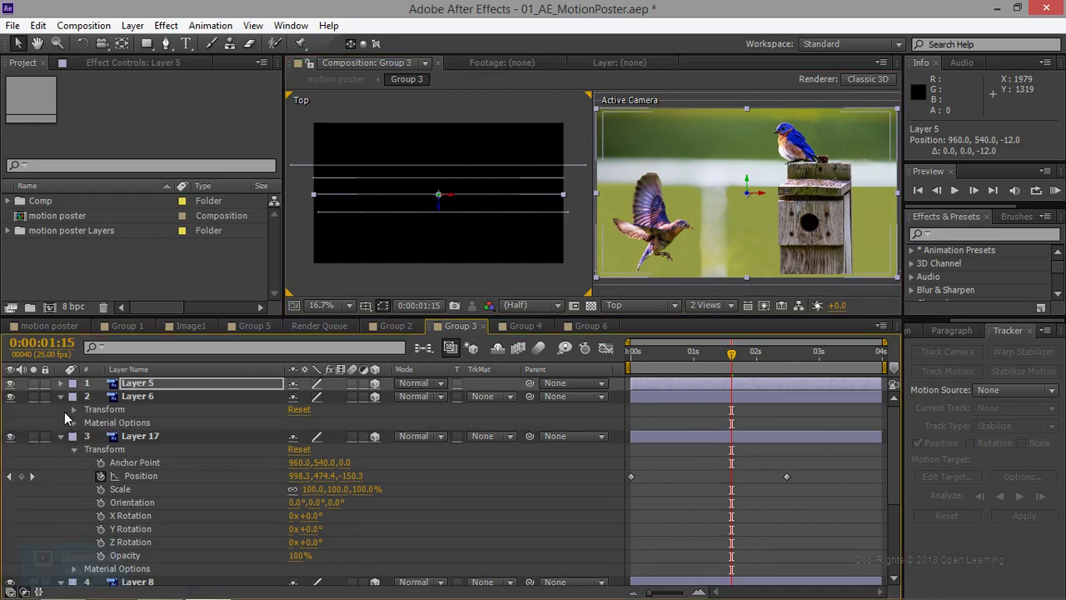
{"action": "left_click", "coordinate": [74, 409]}
{"action": "left_click", "coordinate": [101, 436]}
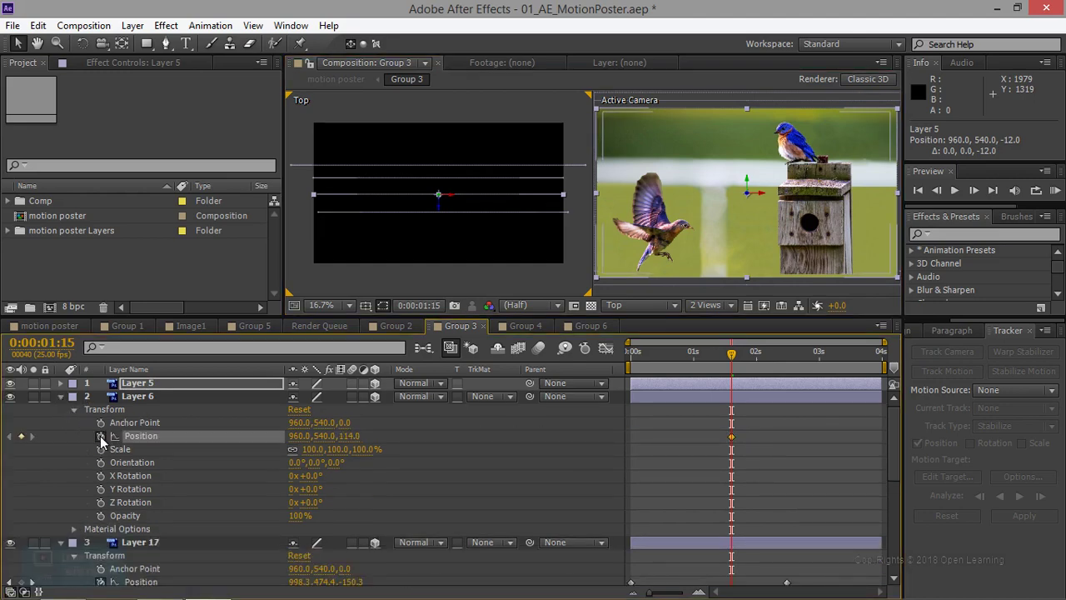
{"action": "mouse_move", "coordinate": [726, 360]}
{"action": "left_mouse_down"}
{"action": "mouse_move", "coordinate": [671, 368]}
{"action": "mouse_move", "coordinate": [720, 371]}
{"action": "mouse_move", "coordinate": [702, 380]}
{"action": "mouse_move", "coordinate": [729, 371]}
{"action": "left_mouse_up"}
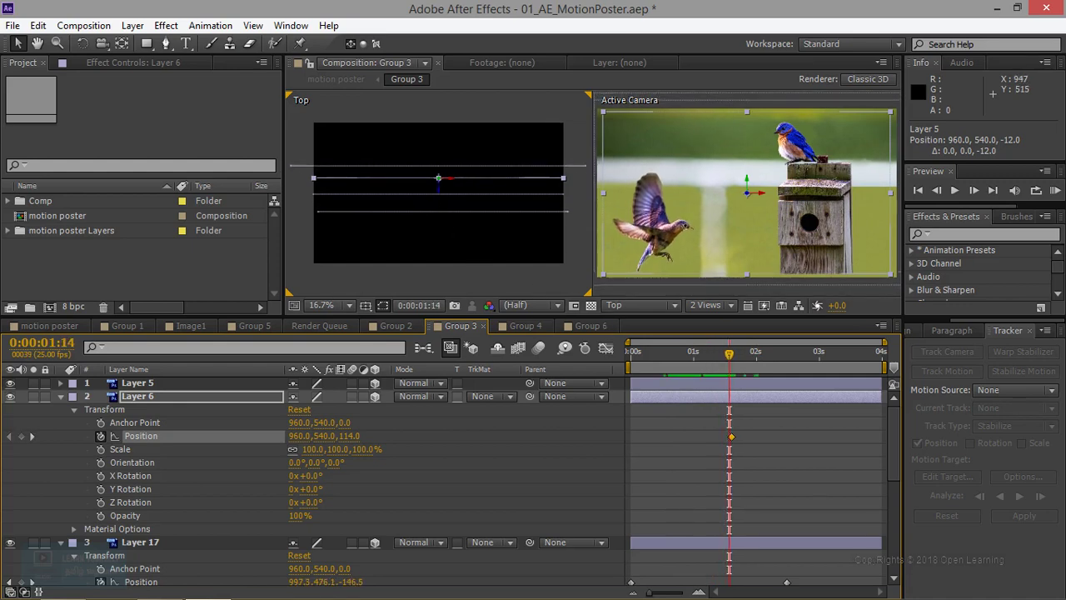
{"action": "left_click_drag", "start_coordinate": [438, 193], "coordinate": [439, 188]}
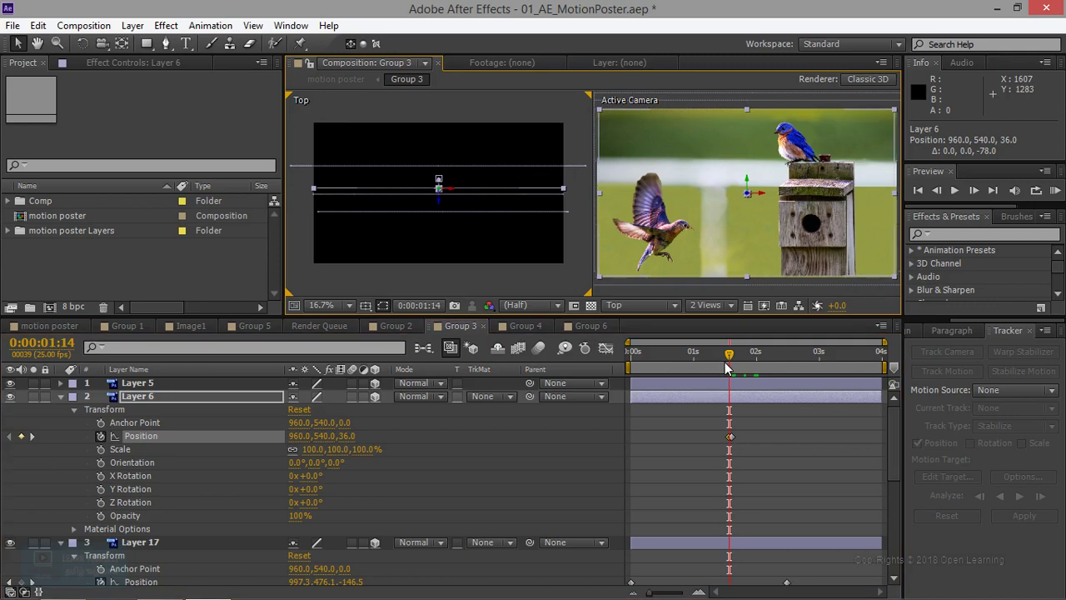
{"action": "left_click", "coordinate": [99, 436]}
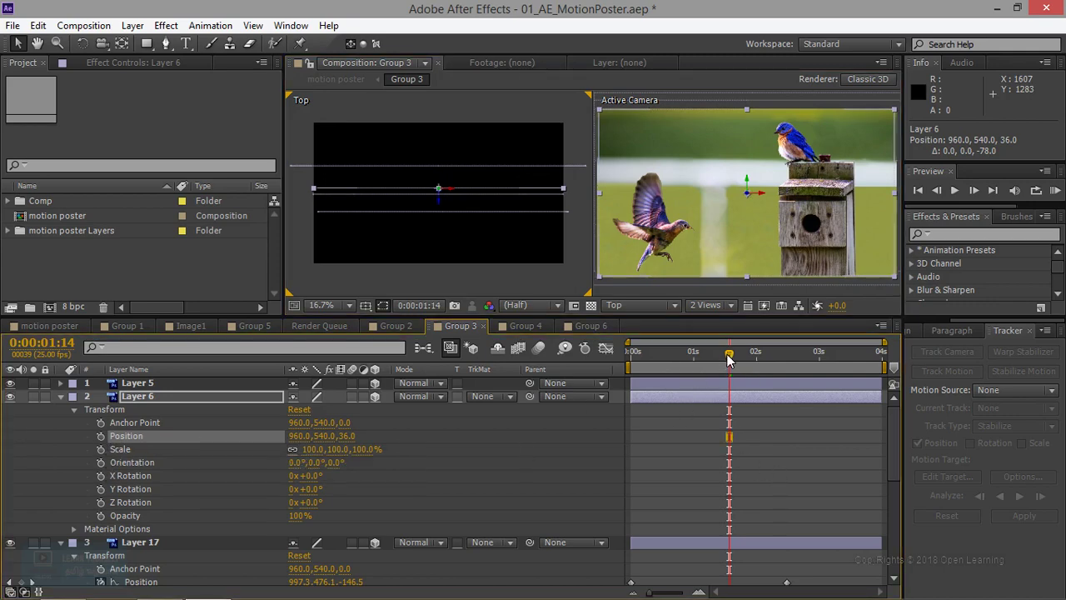
{"action": "mouse_move", "coordinate": [729, 357]}
{"action": "left_mouse_down"}
{"action": "mouse_move", "coordinate": [627, 367]}
{"action": "mouse_move", "coordinate": [809, 371]}
{"action": "mouse_move", "coordinate": [792, 375]}
{"action": "left_mouse_up"}
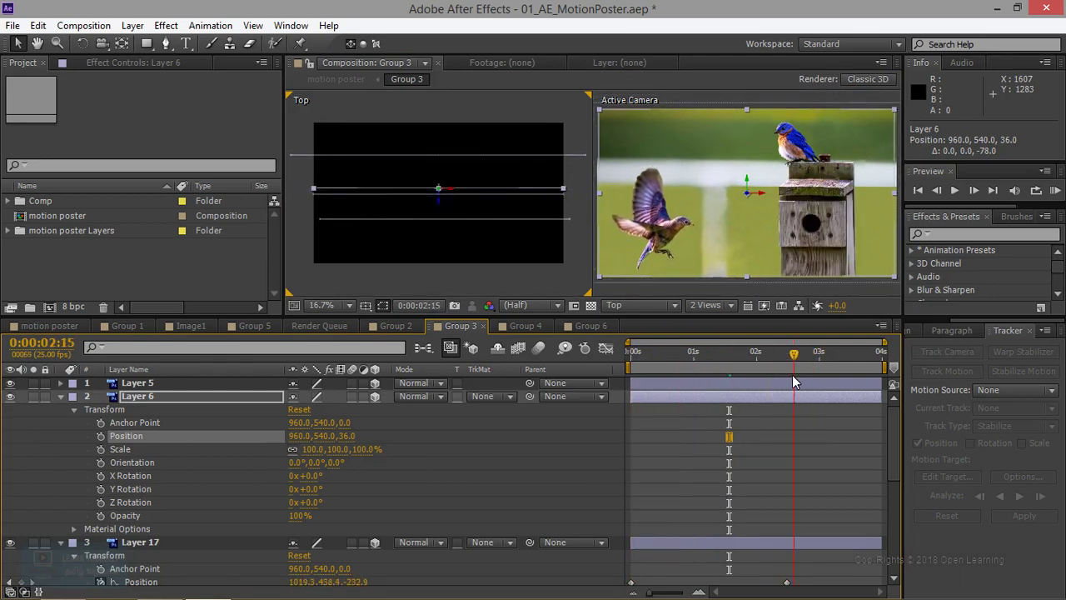
{"action": "left_click", "coordinate": [575, 145]}
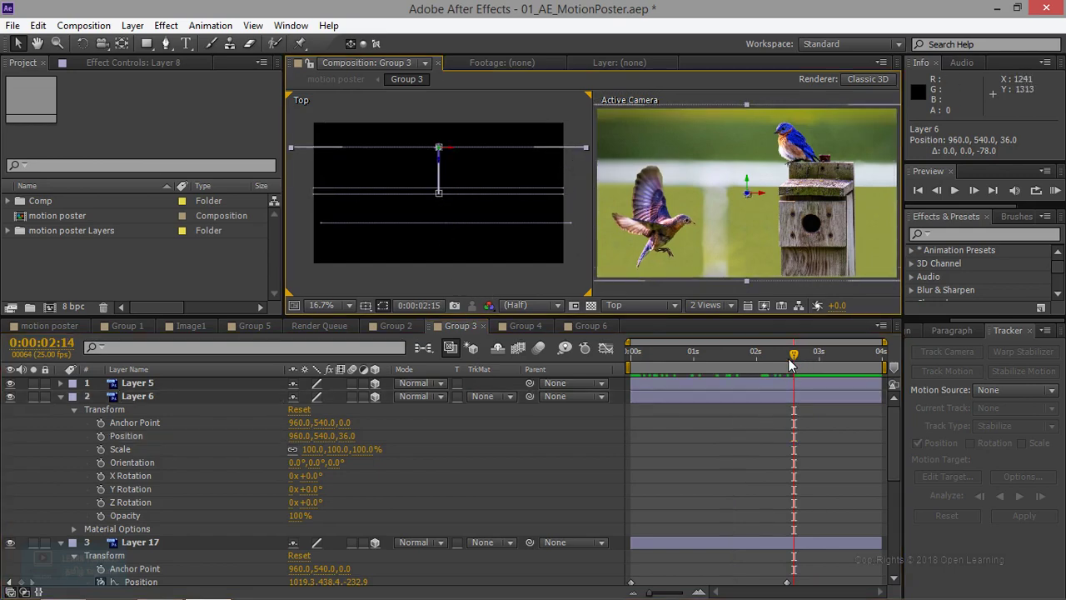
- Clear Layer 8's Position keyframes and push it back to Z 289.9
{"action": "left_click_drag", "start_coordinate": [789, 363], "coordinate": [694, 358]}
{"action": "scroll", "coordinate": [207, 506], "scroll_direction": "down", "scroll_amount": 6}
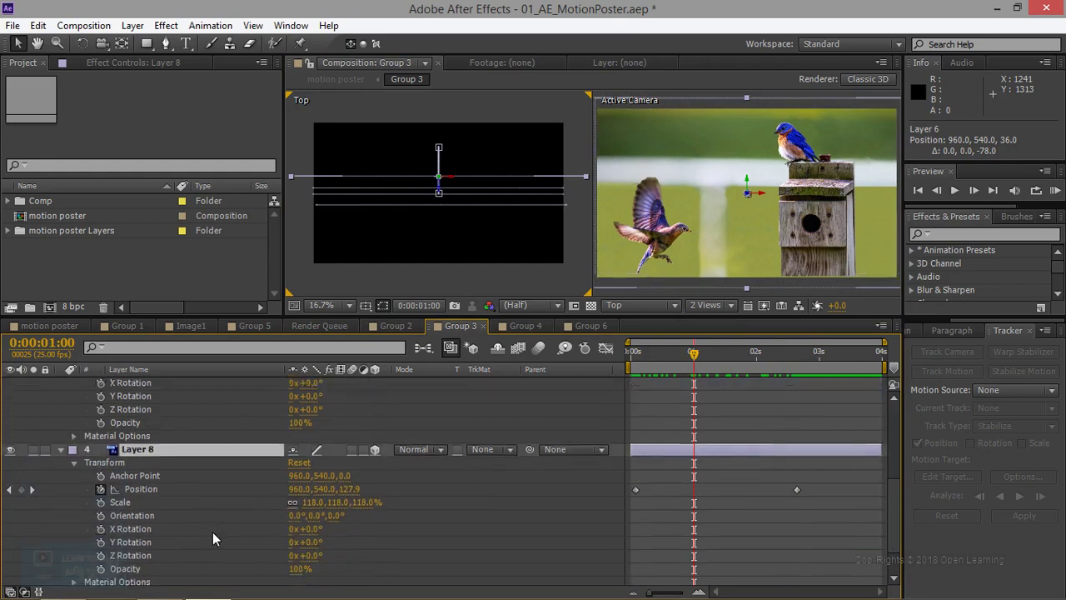
{"action": "scroll", "coordinate": [214, 538], "scroll_direction": "down", "scroll_amount": 1}
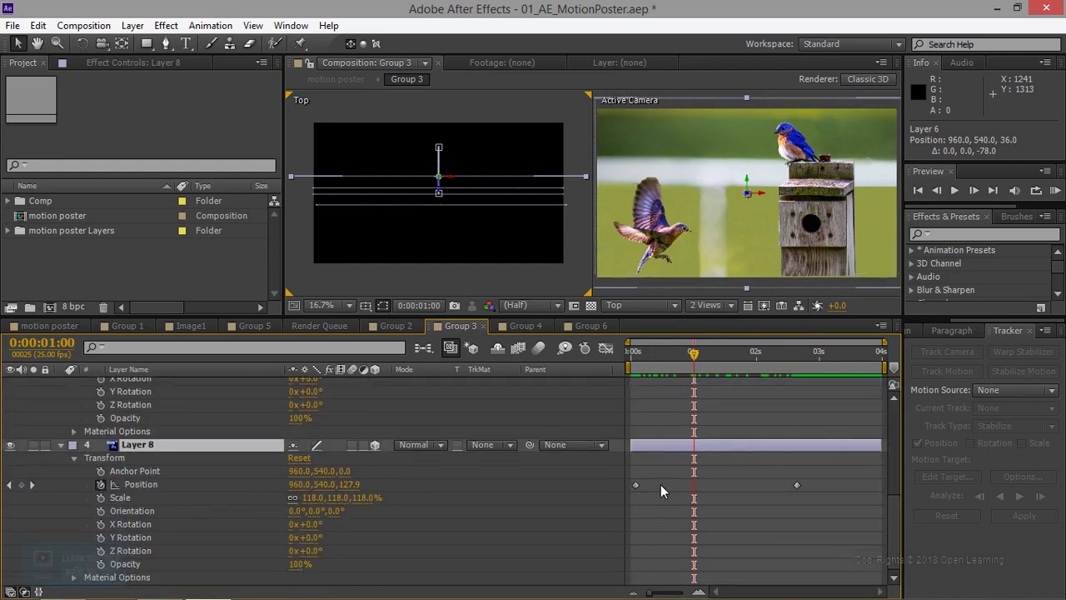
{"action": "left_click", "coordinate": [102, 485]}
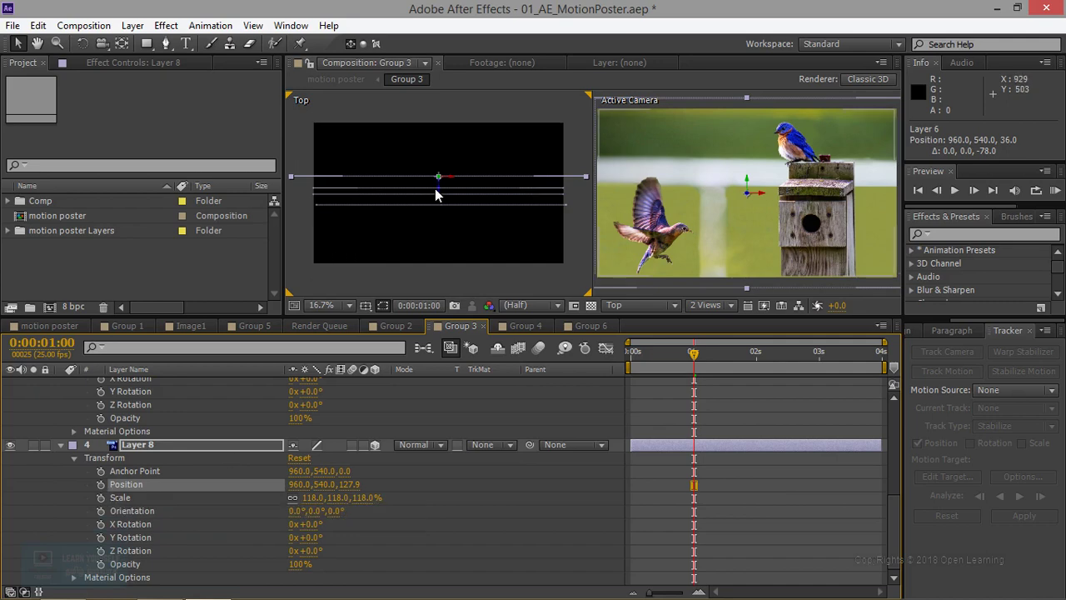
{"action": "left_click_drag", "start_coordinate": [438, 176], "coordinate": [438, 155]}
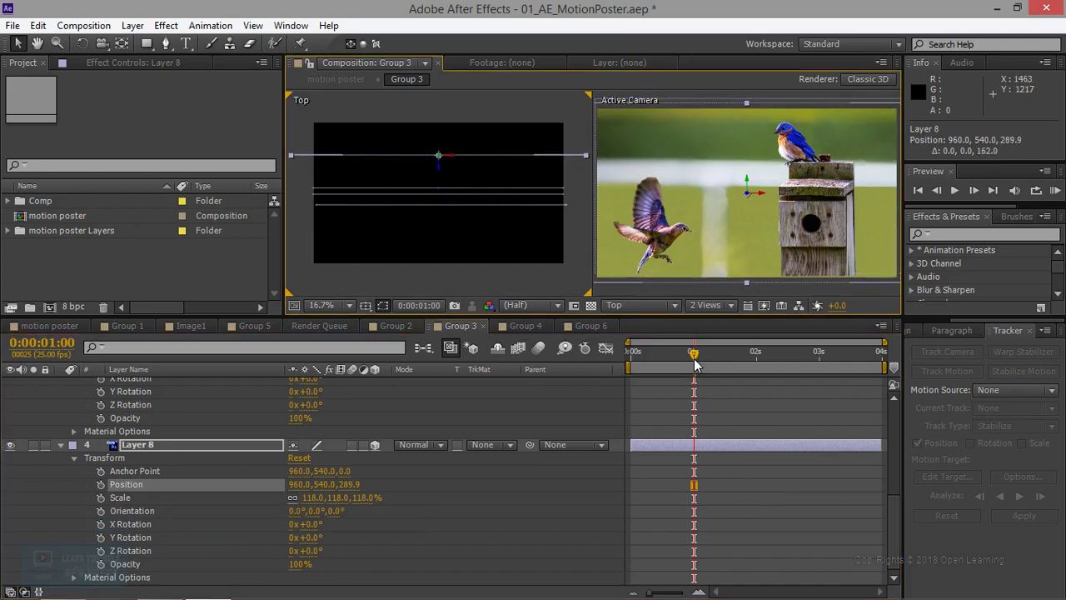
- Keyframe Layer 8 from the start to 876, 540, 127.9 at 2:20, then preview
{"action": "mouse_move", "coordinate": [693, 354]}
{"action": "left_mouse_down"}
{"action": "mouse_move", "coordinate": [665, 354]}
{"action": "mouse_move", "coordinate": [852, 372]}
{"action": "left_mouse_up"}
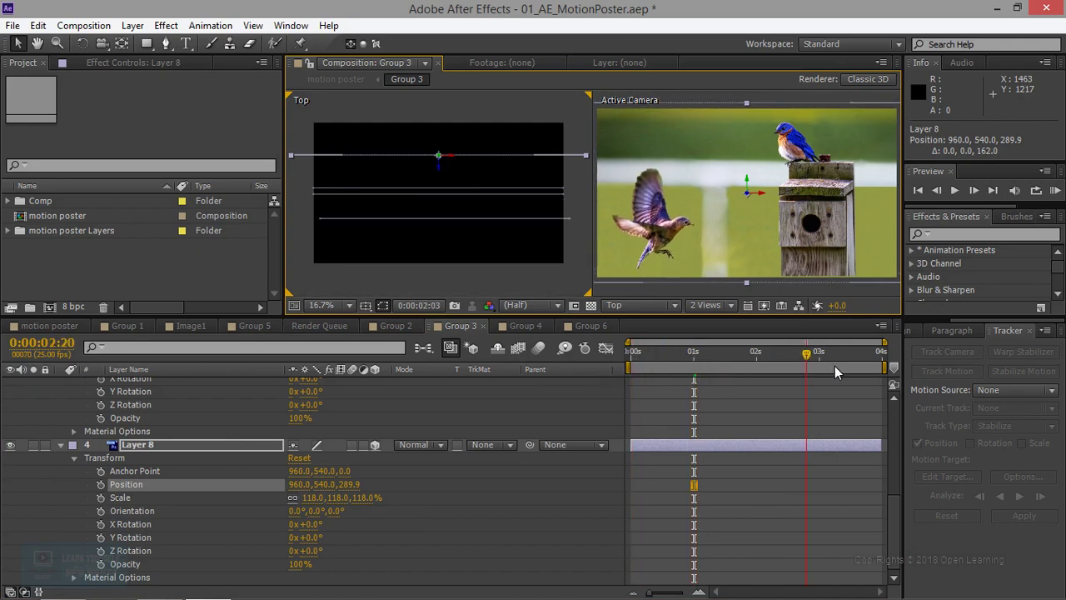
{"action": "key", "text": "Home"}
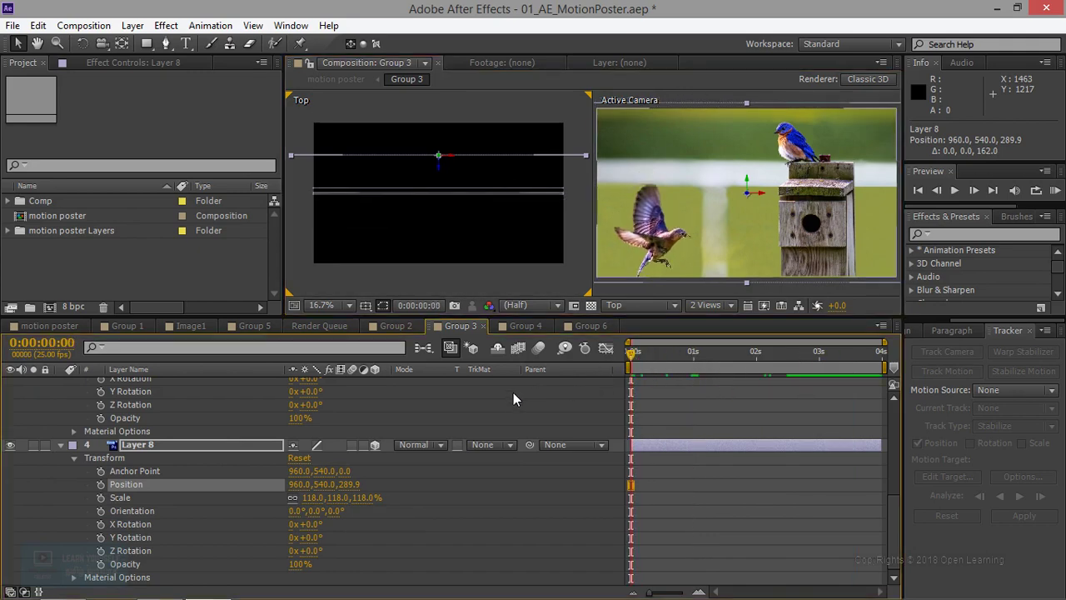
{"action": "left_click", "coordinate": [102, 486]}
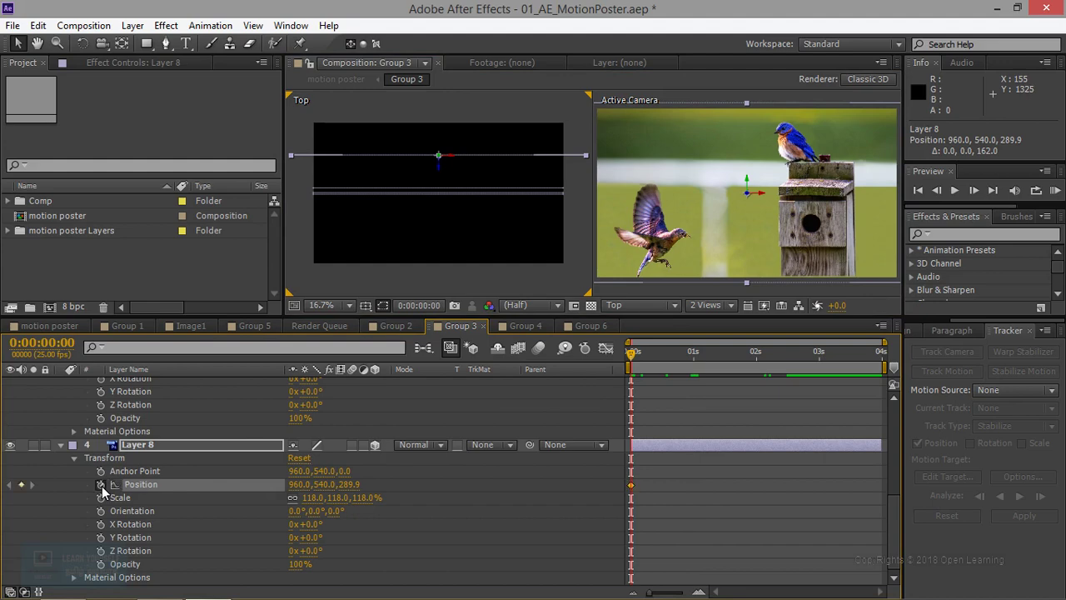
{"action": "mouse_move", "coordinate": [631, 354]}
{"action": "left_mouse_down"}
{"action": "mouse_move", "coordinate": [820, 362]}
{"action": "mouse_move", "coordinate": [806, 364]}
{"action": "left_mouse_up"}
{"action": "left_click_drag", "start_coordinate": [438, 158], "coordinate": [439, 176]}
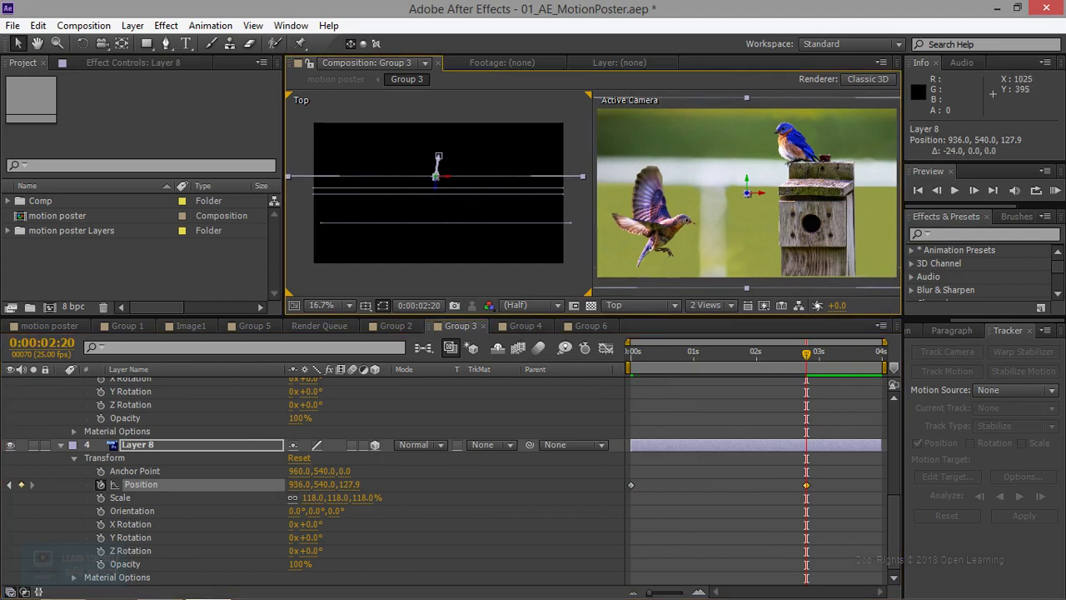
{"action": "left_click_drag", "start_coordinate": [451, 176], "coordinate": [439, 175]}
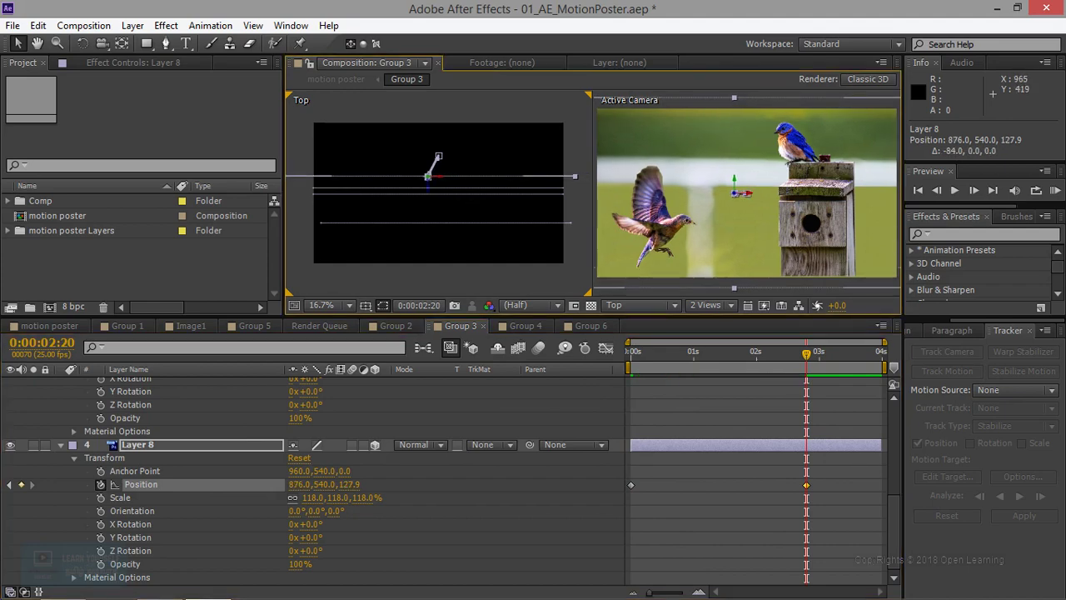
{"action": "left_click_drag", "start_coordinate": [824, 362], "coordinate": [604, 366]}
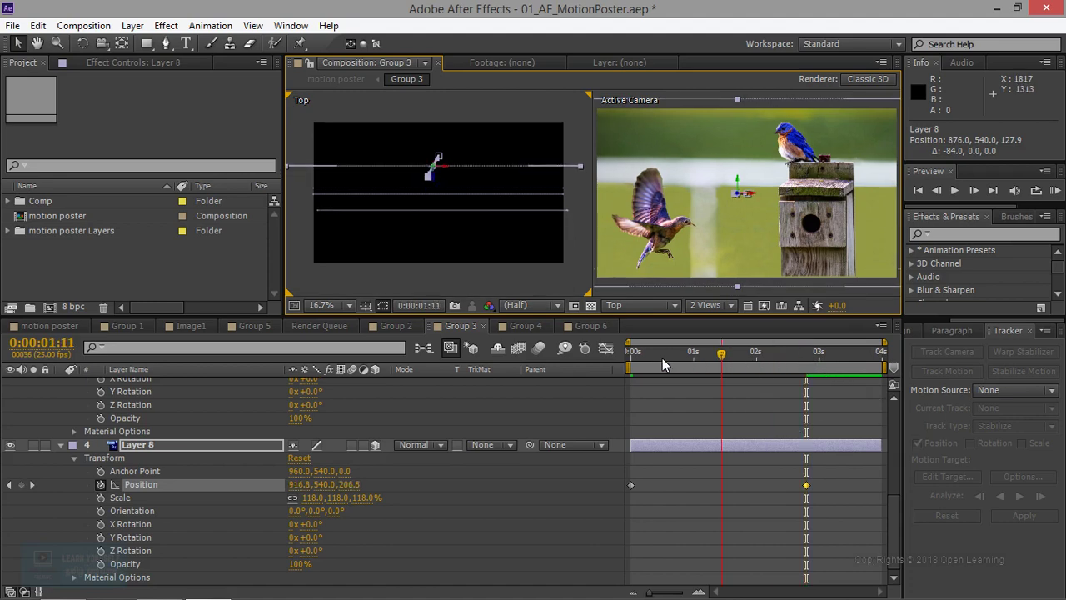
{"action": "left_click_drag", "start_coordinate": [670, 363], "coordinate": [625, 387]}
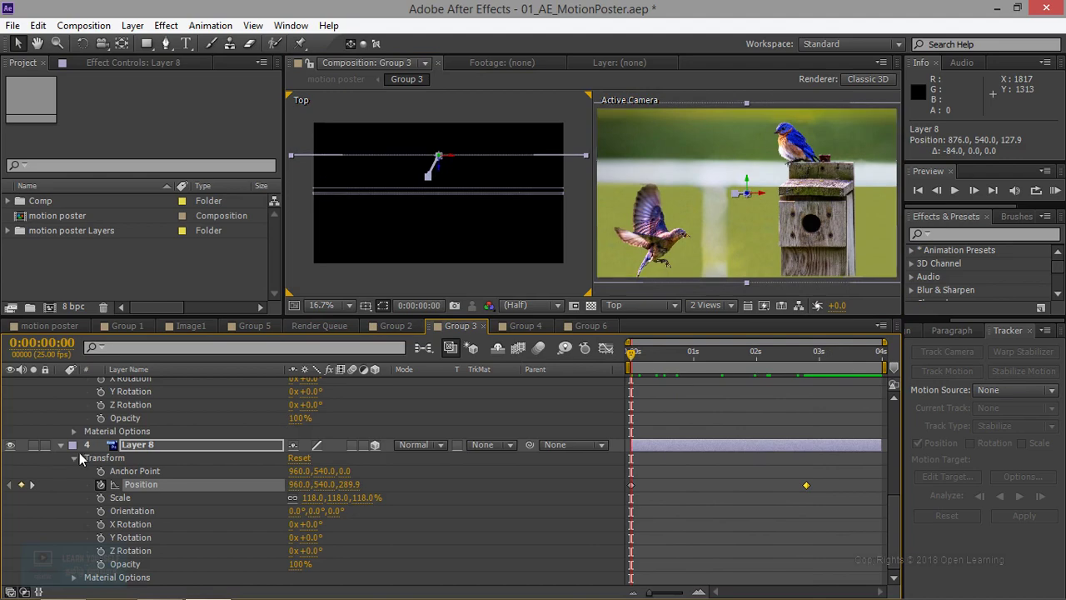
{"action": "scroll", "coordinate": [81, 452], "scroll_direction": "up", "scroll_amount": 6}
- Try a Position animation on Layer 6, then undo it and clear its stopwatch
{"action": "left_click", "coordinate": [143, 396]}
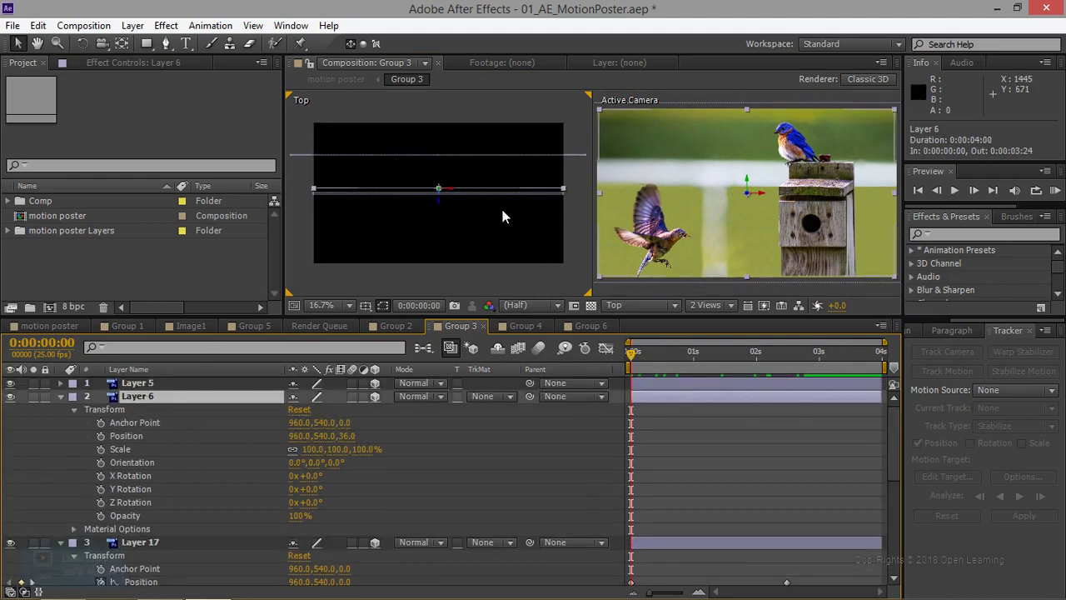
{"action": "left_click", "coordinate": [102, 435]}
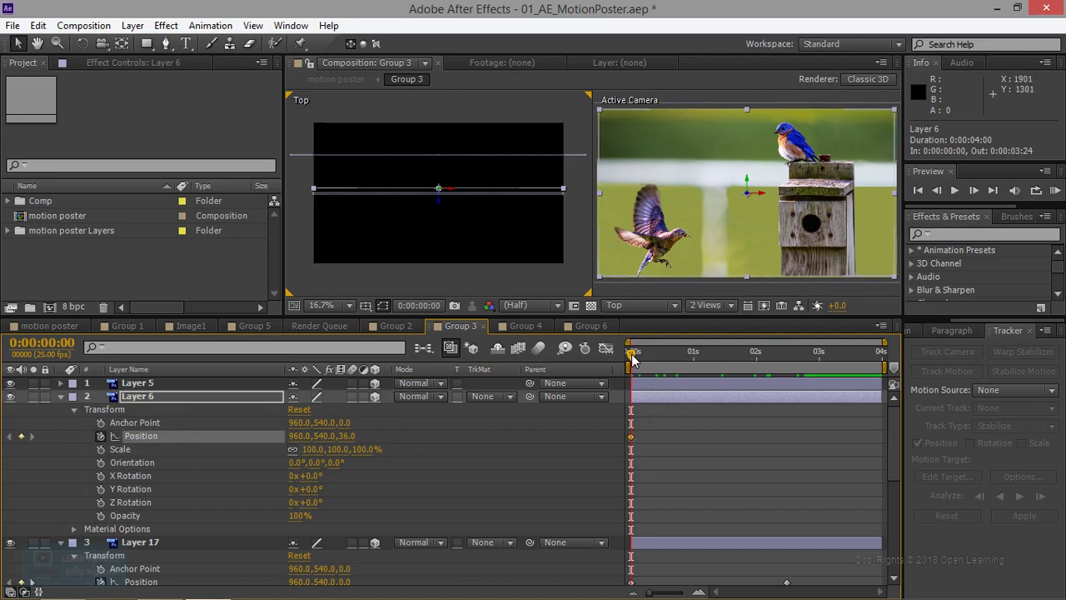
{"action": "left_click_drag", "start_coordinate": [635, 352], "coordinate": [769, 354]}
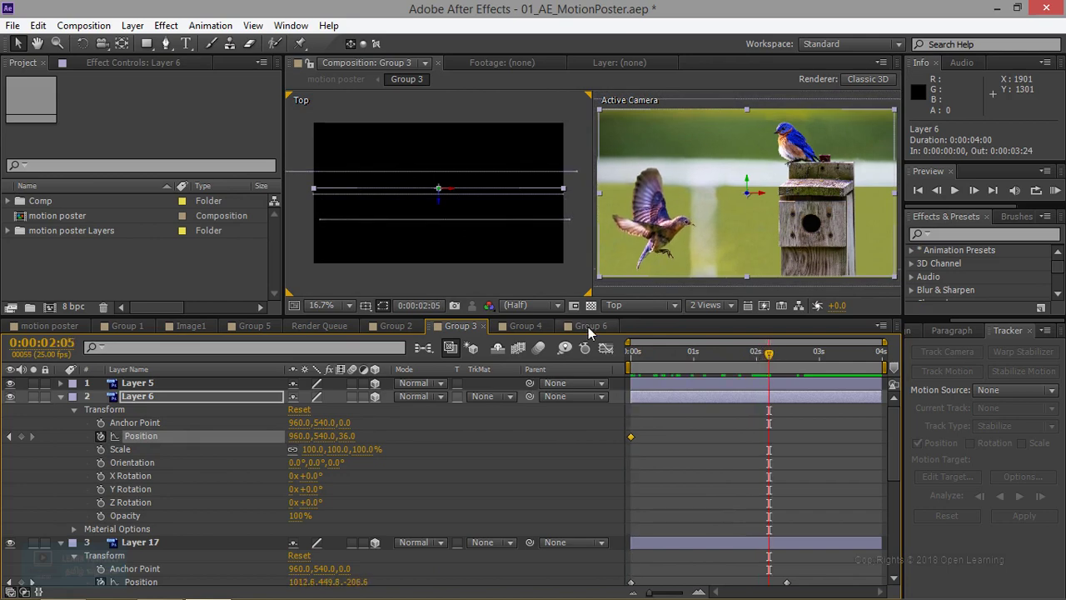
{"action": "left_click_drag", "start_coordinate": [439, 188], "coordinate": [436, 189]}
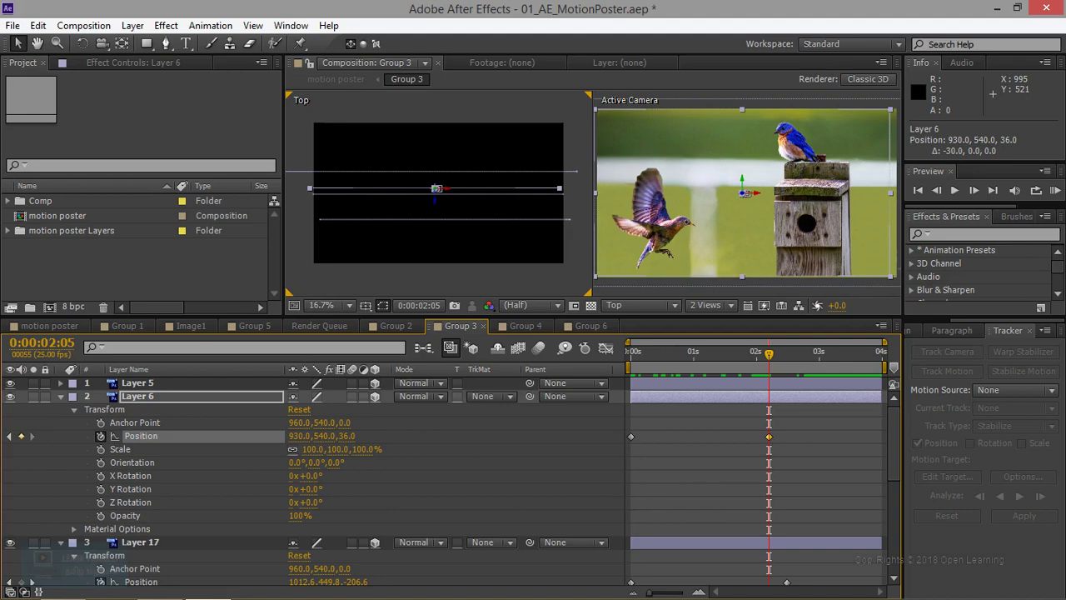
{"action": "left_click_drag", "start_coordinate": [435, 188], "coordinate": [436, 185]}
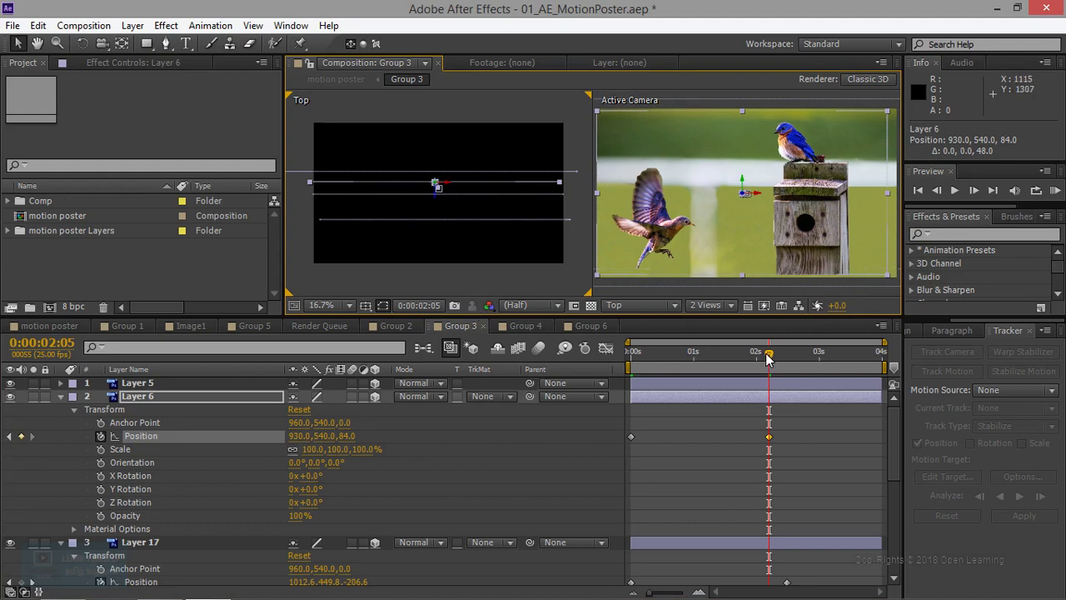
{"action": "mouse_move", "coordinate": [768, 358]}
{"action": "left_mouse_down"}
{"action": "mouse_move", "coordinate": [653, 365]}
{"action": "mouse_move", "coordinate": [671, 382]}
{"action": "mouse_move", "coordinate": [765, 367]}
{"action": "left_mouse_up"}
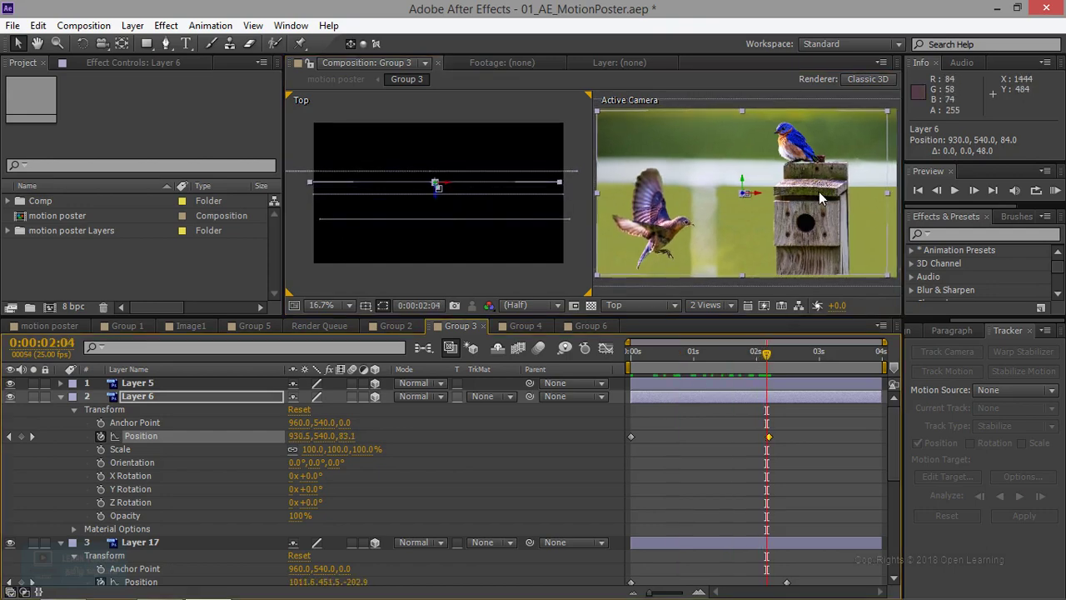
{"action": "key", "text": "ctrl+z"}
{"action": "key", "text": "Page_Down"}
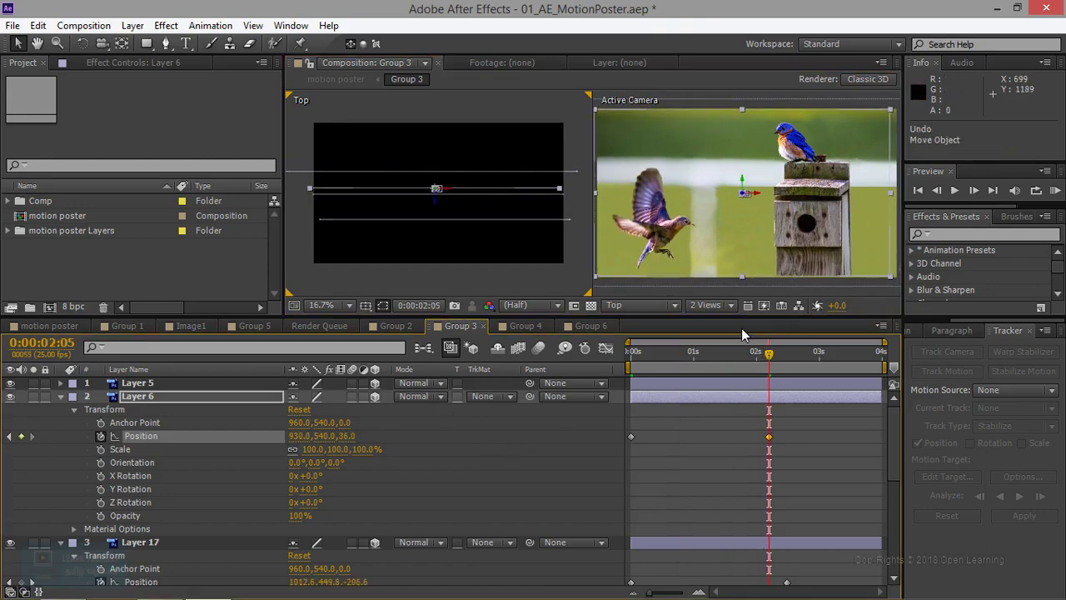
{"action": "left_click", "coordinate": [101, 436]}
{"action": "key", "text": "Home"}
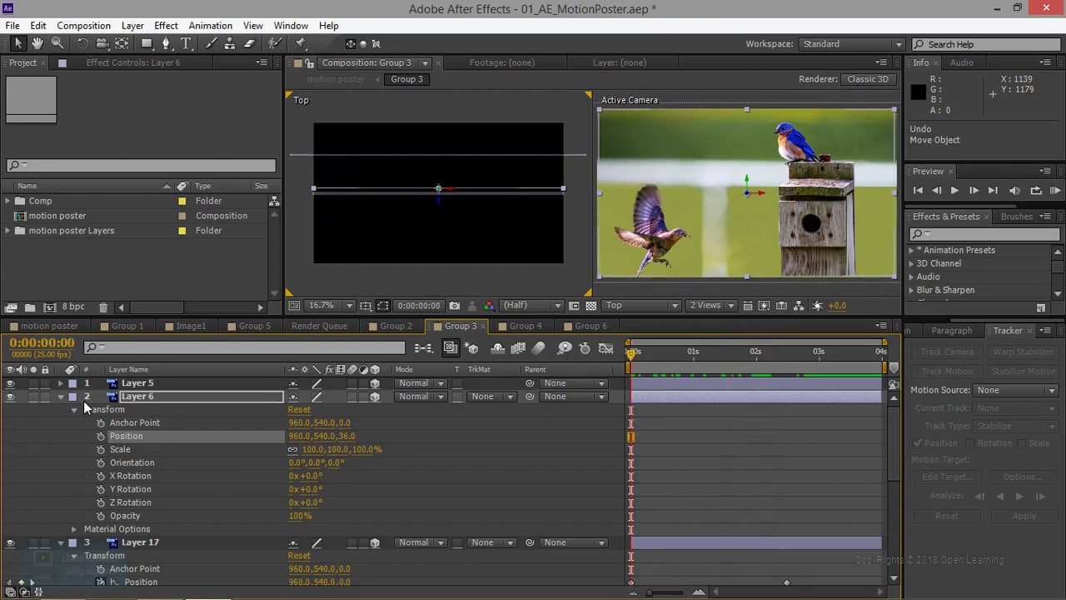
- Set frame-zero Position keyframes on Layers 5 and 6, at Z -12 and Z 36
{"action": "left_click", "coordinate": [60, 383]}
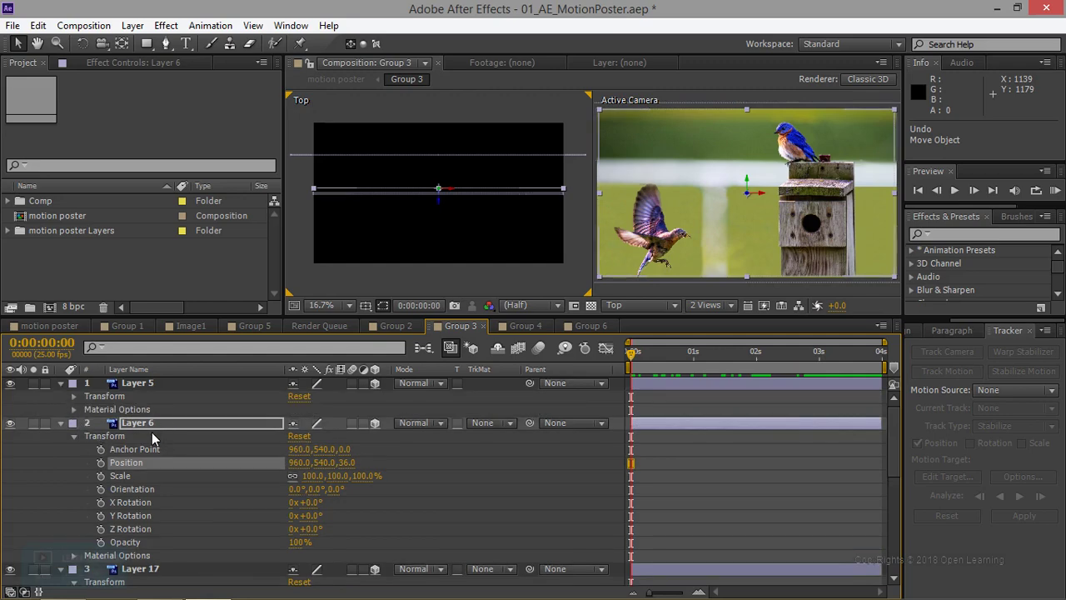
{"action": "left_click", "coordinate": [74, 396]}
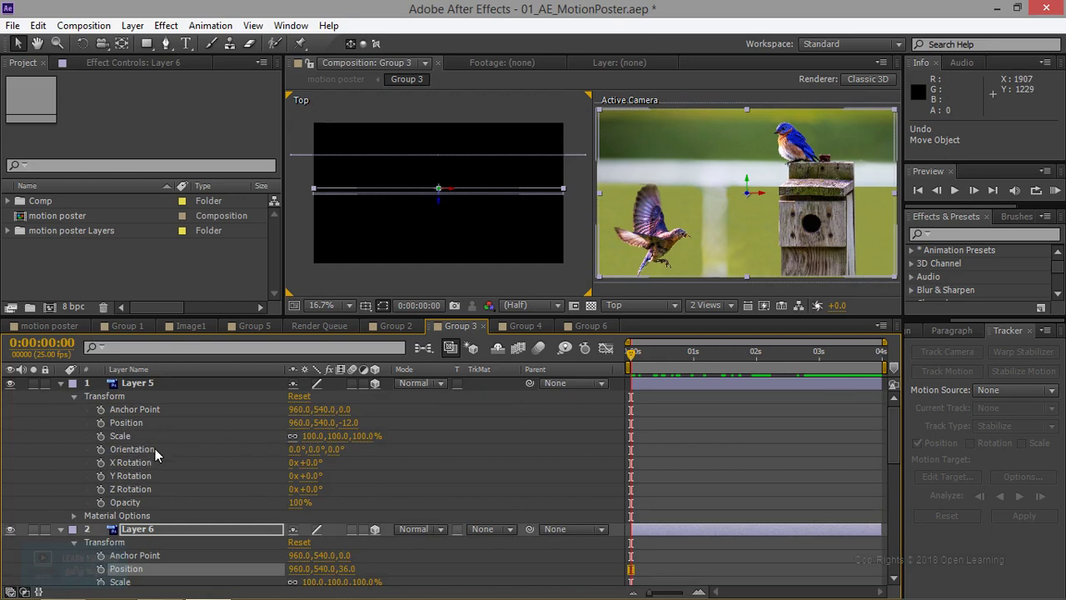
{"action": "left_click", "coordinate": [100, 422]}
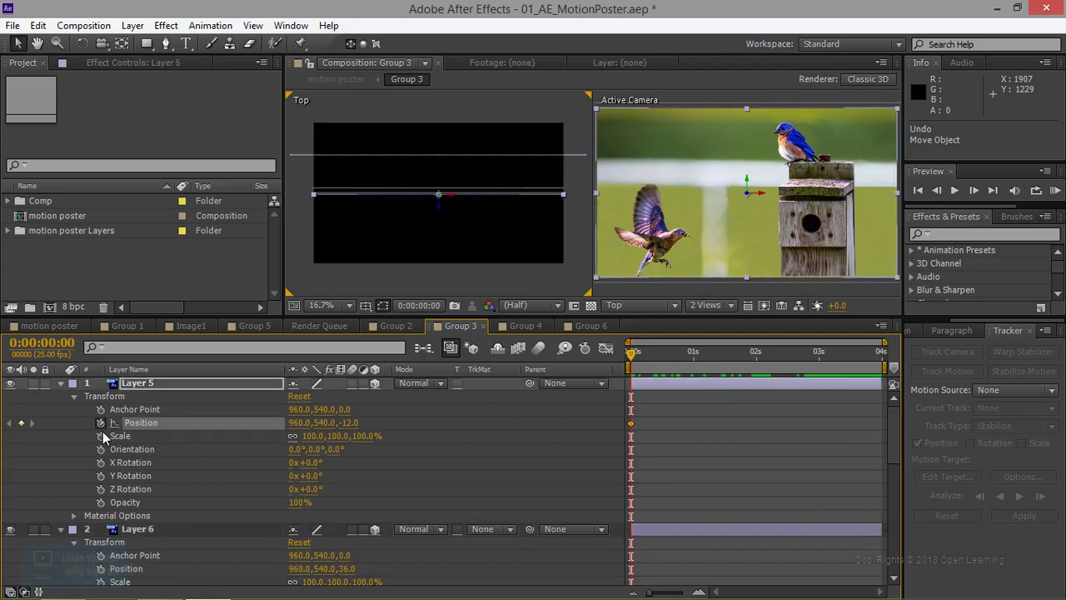
{"action": "left_click", "coordinate": [101, 569]}
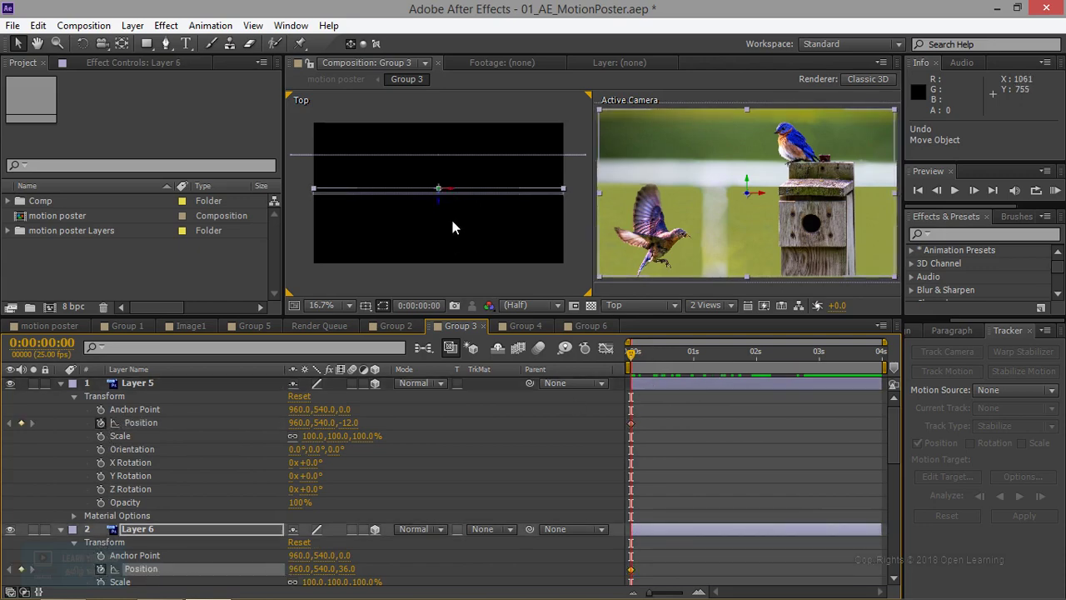
{"action": "left_click_drag", "start_coordinate": [438, 197], "coordinate": [438, 179]}
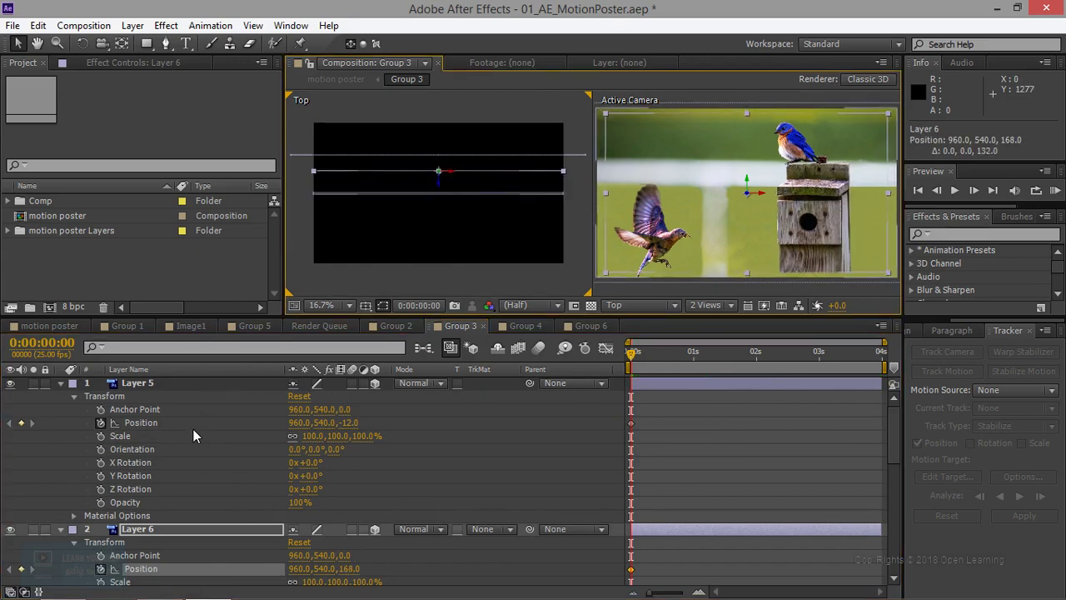
{"action": "left_click", "coordinate": [158, 382]}
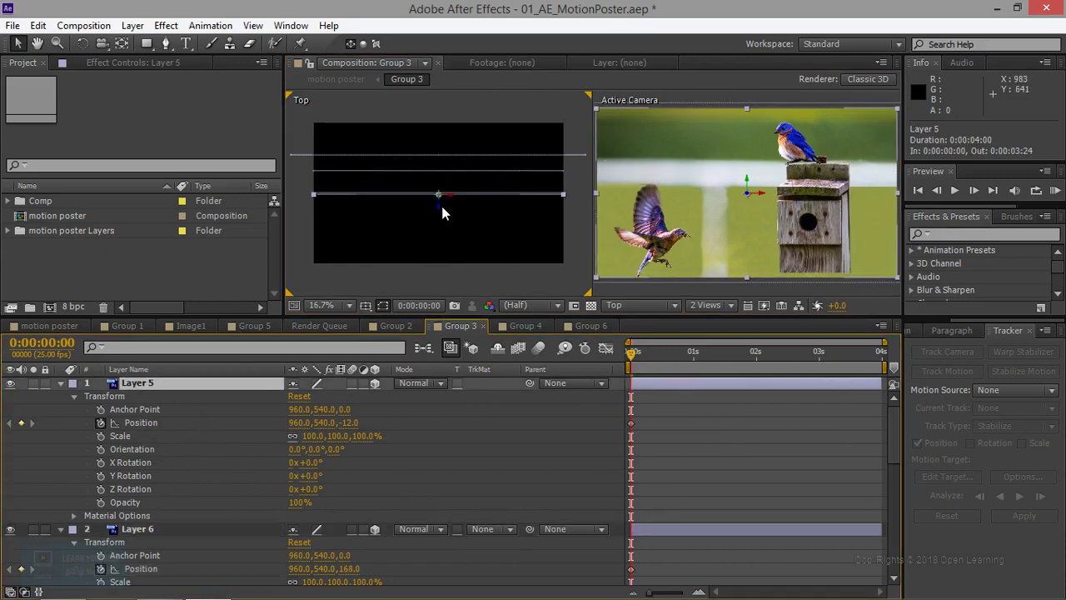
{"action": "left_click_drag", "start_coordinate": [438, 195], "coordinate": [438, 174]}
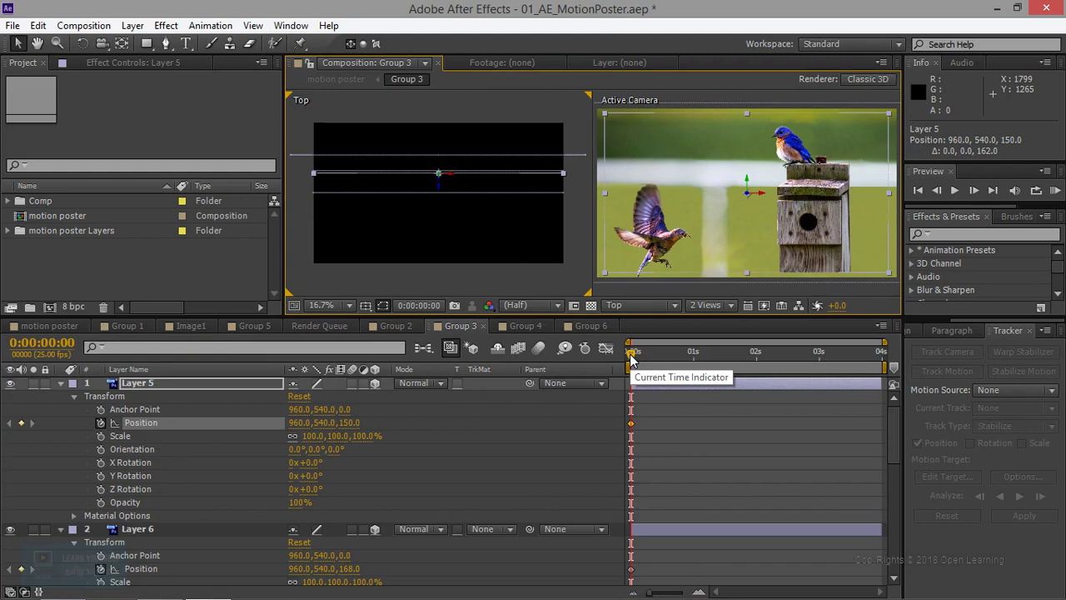
{"action": "key", "text": "ctrl+z"}
{"action": "key", "text": "ctrl+z"}
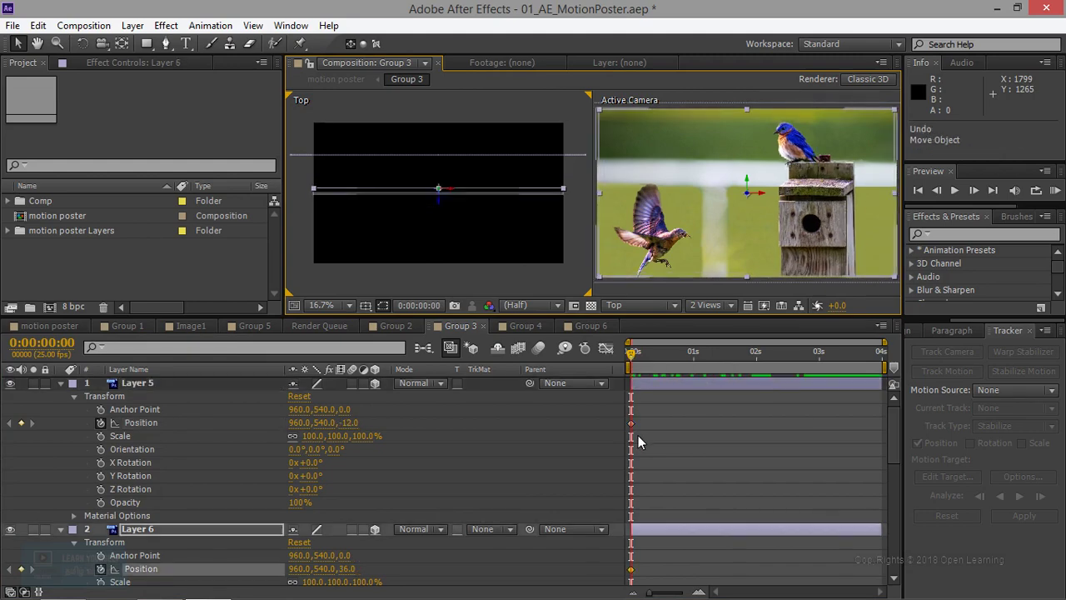
- At 0:00:02:20 key Layer 6 to Z 42 and Layer 5 to Z 48
{"action": "left_click_drag", "start_coordinate": [631, 356], "coordinate": [804, 368]}
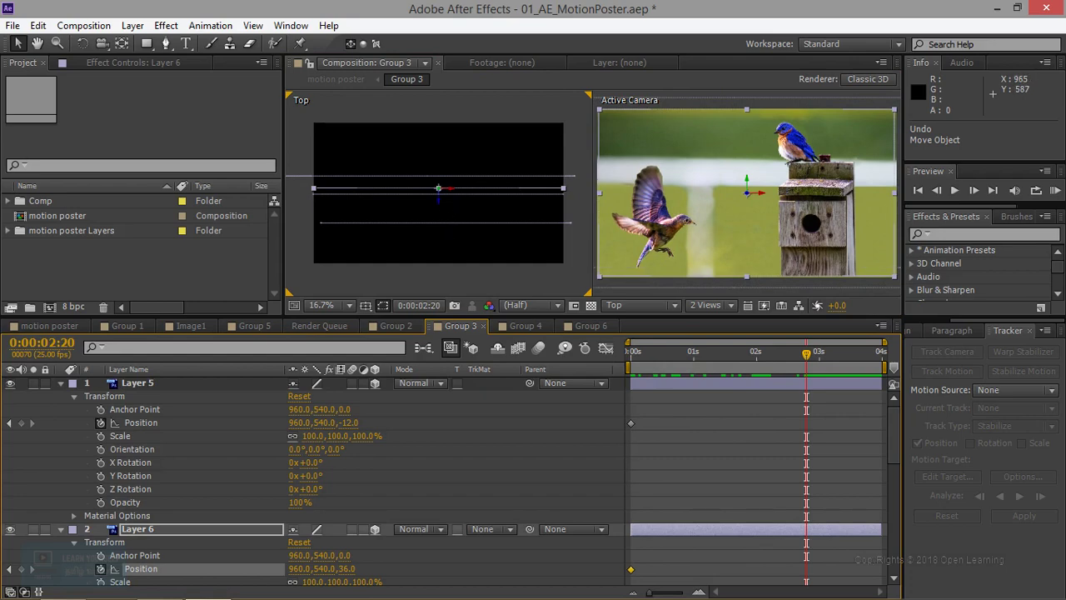
{"action": "left_click_drag", "start_coordinate": [438, 188], "coordinate": [438, 189]}
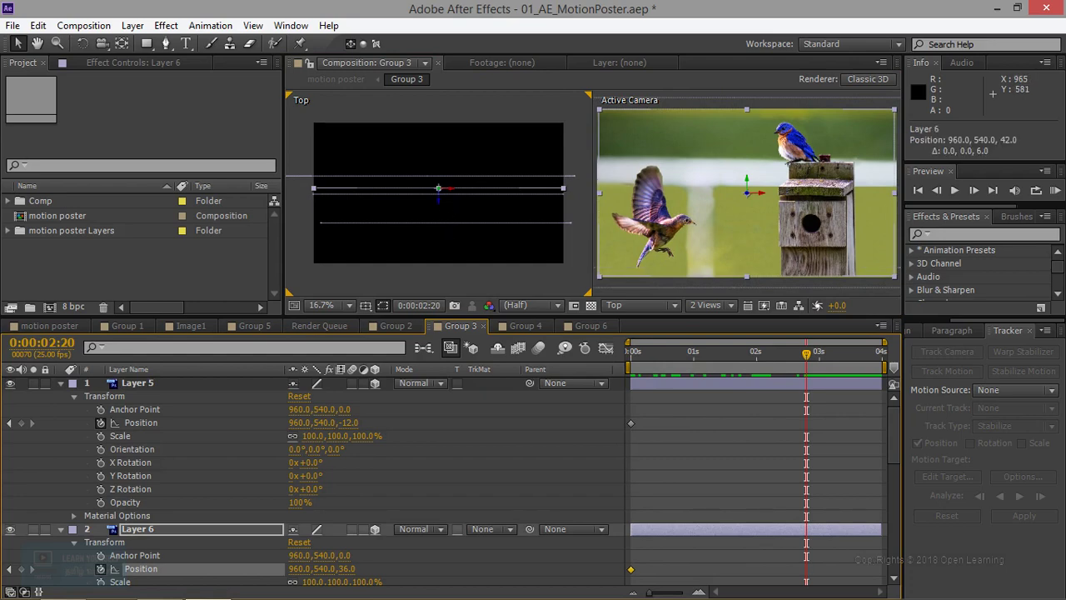
{"action": "left_click", "coordinate": [153, 381]}
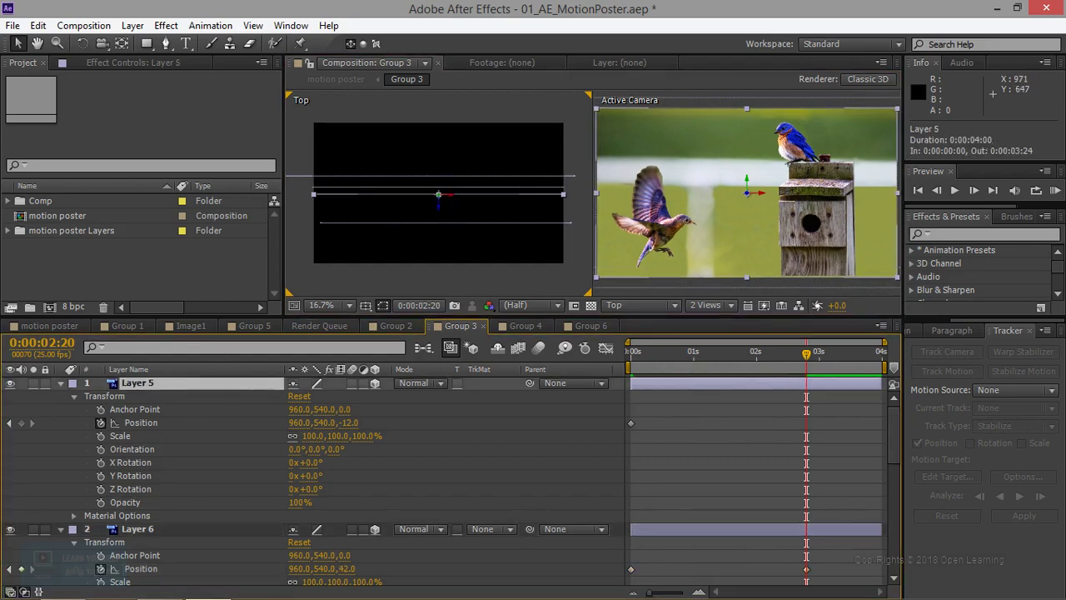
{"action": "left_click_drag", "start_coordinate": [438, 199], "coordinate": [438, 190]}
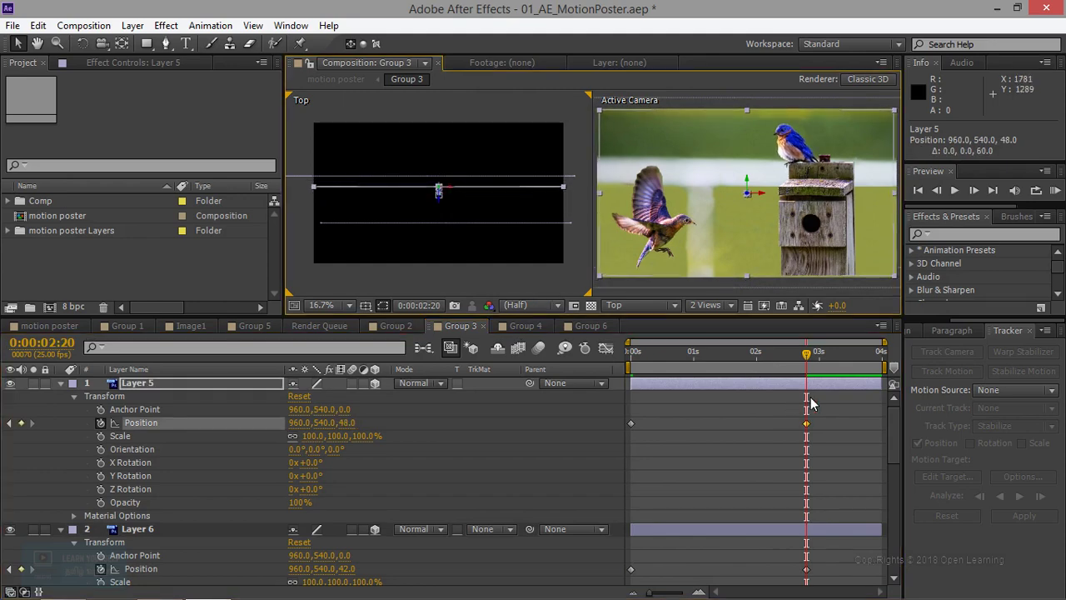
{"action": "mouse_move", "coordinate": [806, 369]}
{"action": "left_mouse_down"}
{"action": "mouse_move", "coordinate": [601, 360]}
{"action": "mouse_move", "coordinate": [842, 373]}
{"action": "mouse_move", "coordinate": [588, 377]}
{"action": "left_mouse_up"}
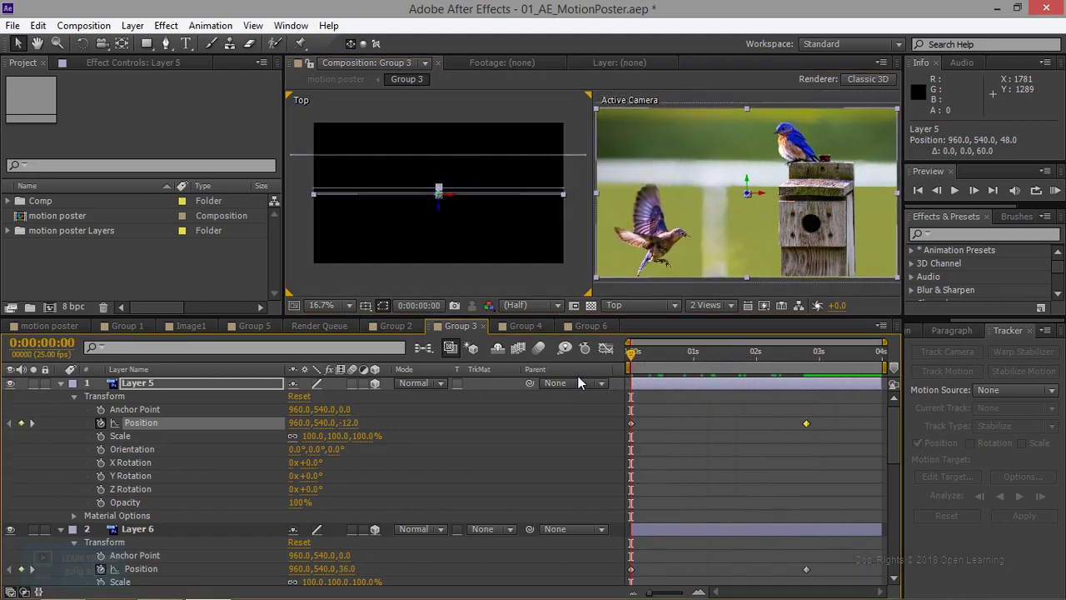
- Add a 50mm Camera 1 via Layer > New > Camera and switch the viewer to 1 View
{"action": "left_click", "coordinate": [60, 383]}
{"action": "left_click", "coordinate": [166, 26]}
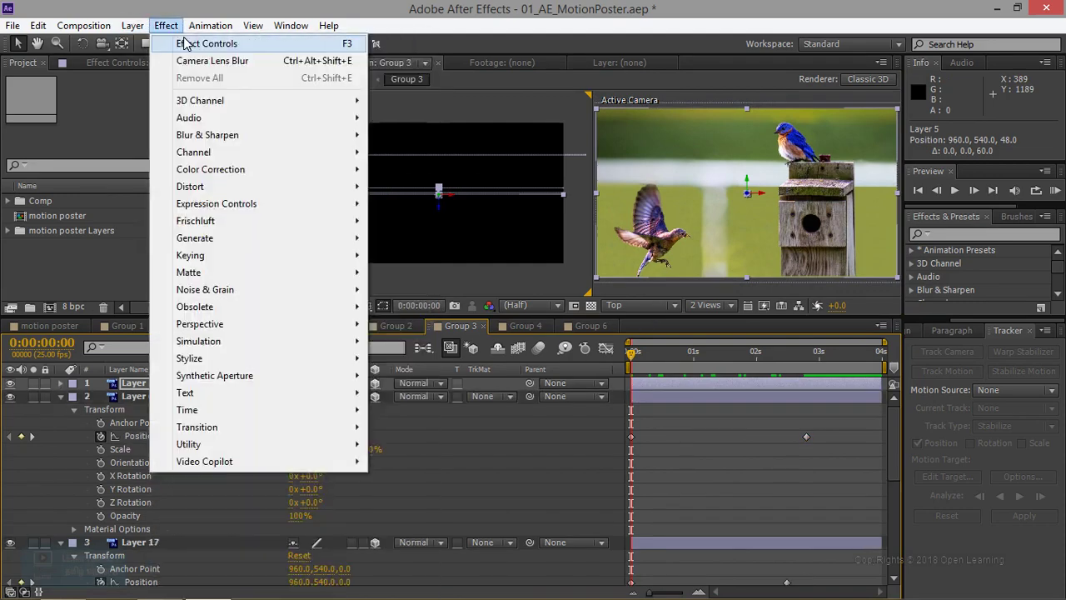
{"action": "left_click", "coordinate": [163, 43]}
{"action": "left_click", "coordinate": [135, 26]}
{"action": "mouse_move", "coordinate": [190, 40]}
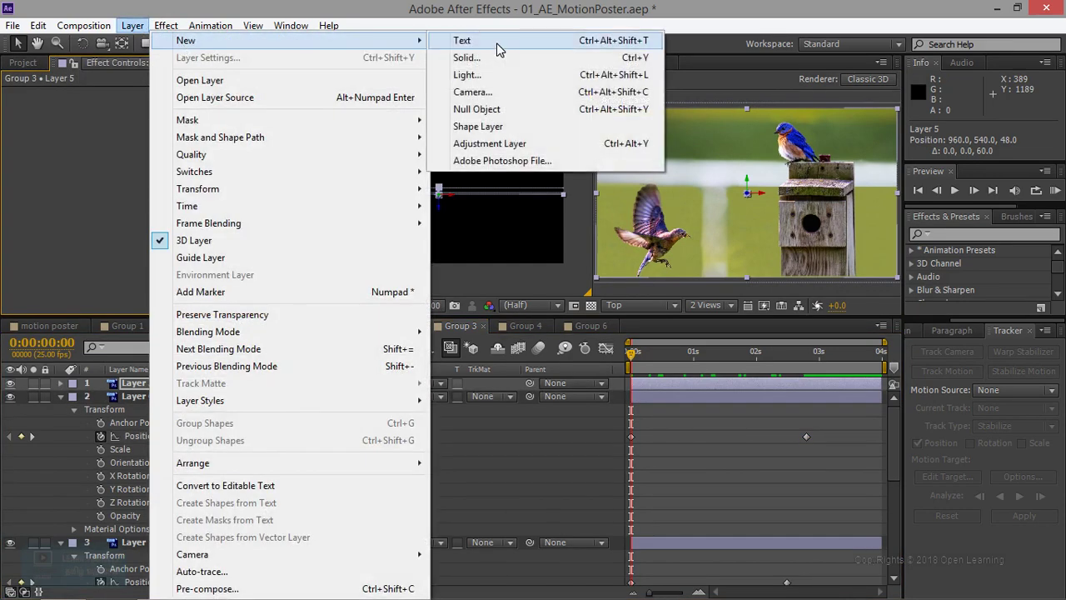
{"action": "left_click", "coordinate": [487, 92]}
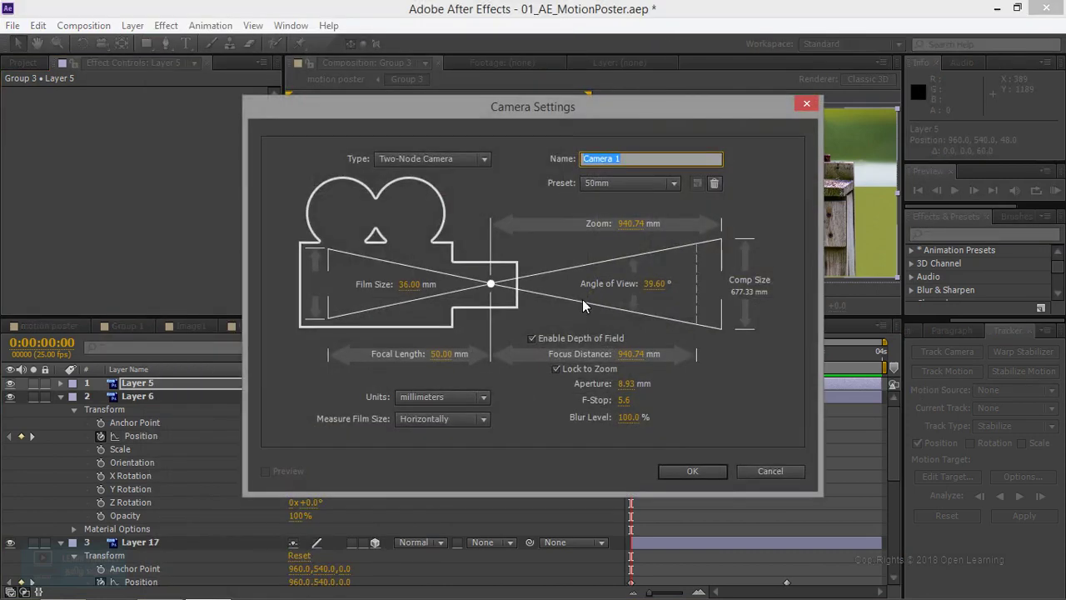
{"action": "left_click", "coordinate": [693, 472]}
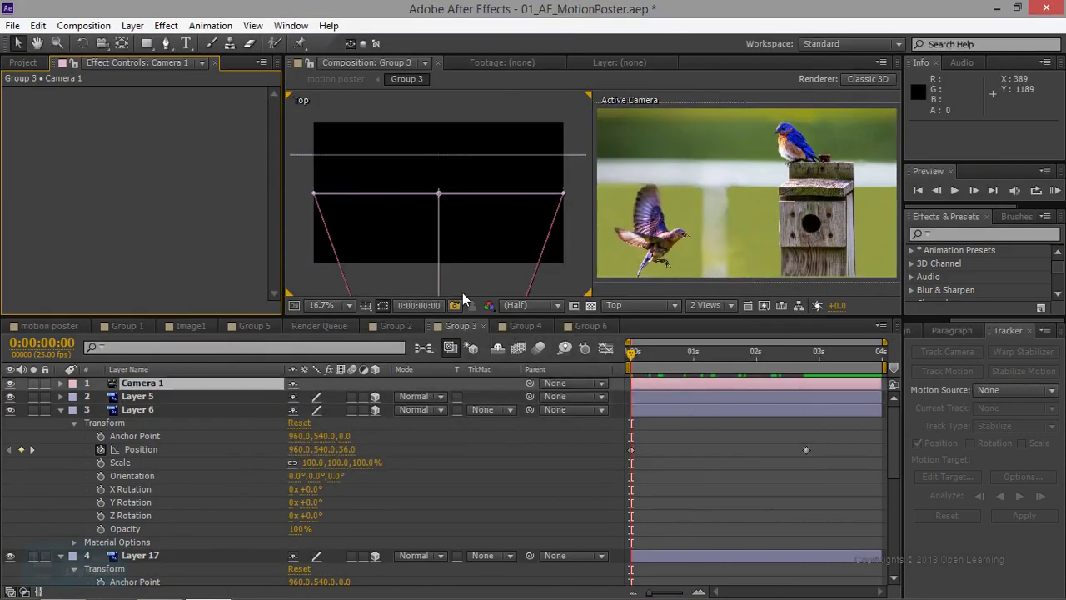
{"action": "left_click", "coordinate": [725, 304]}
{"action": "left_click", "coordinate": [725, 321]}
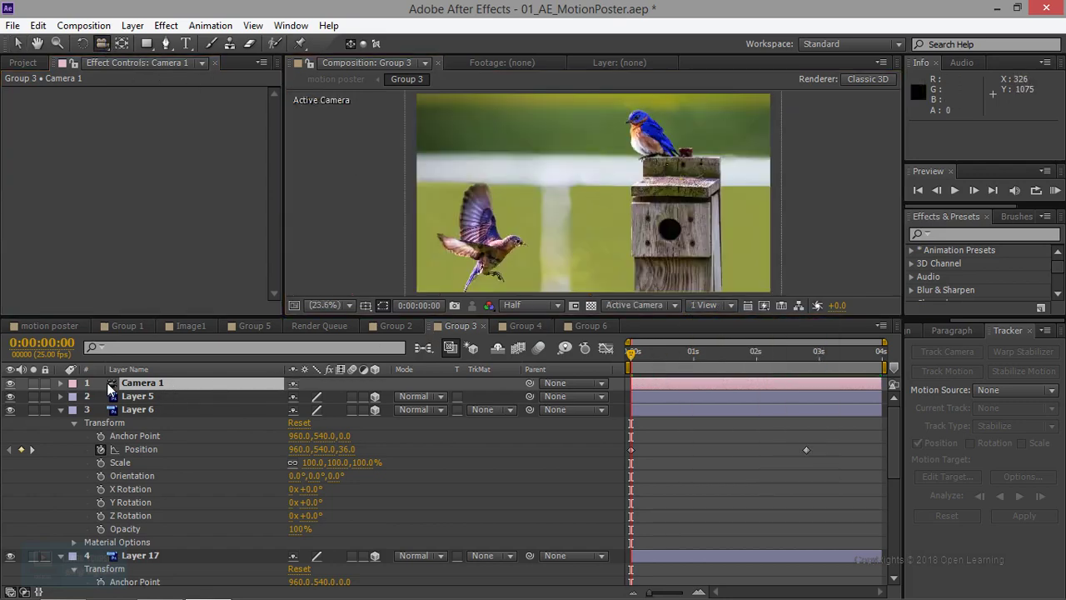
- Enable Camera 1's Position, Orientation and X/Y/Z Rotation stopwatches at the start
{"action": "left_click", "coordinate": [61, 384]}
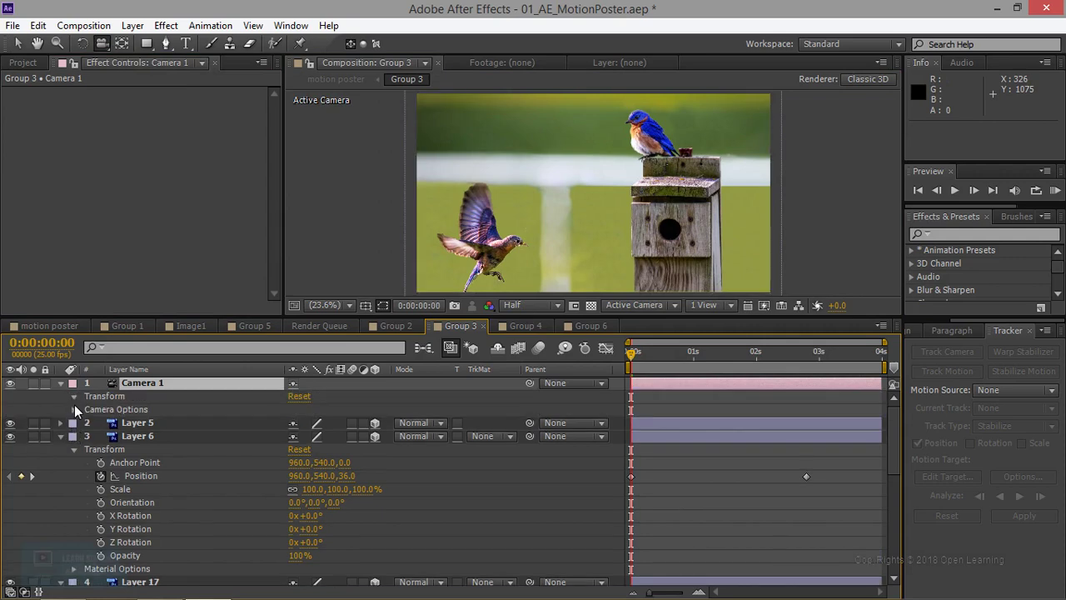
{"action": "left_click", "coordinate": [101, 422]}
{"action": "left_click", "coordinate": [101, 435]}
{"action": "left_click", "coordinate": [100, 449]}
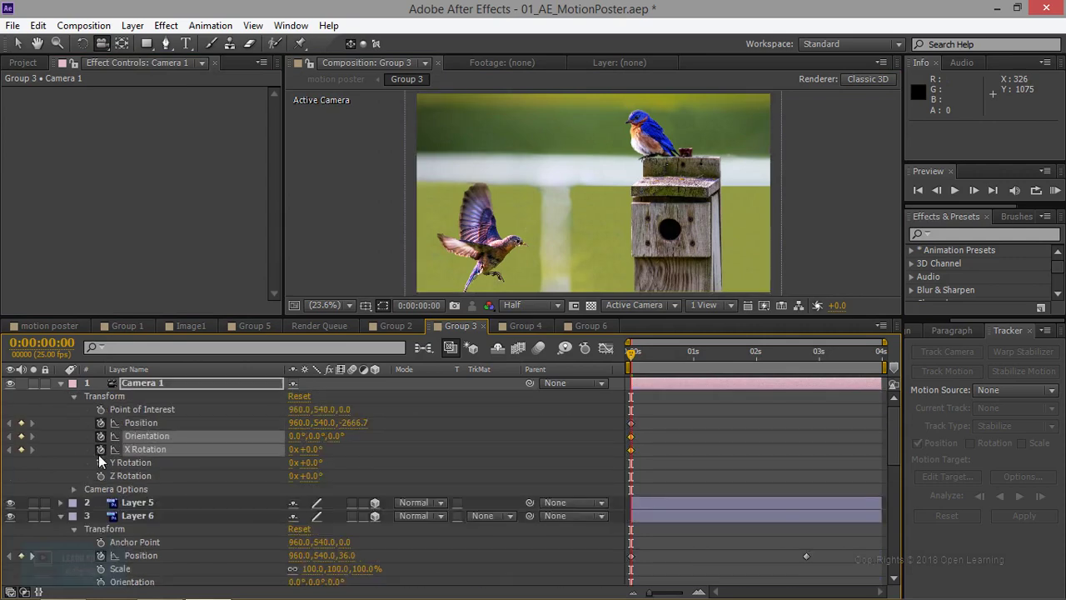
{"action": "left_click", "coordinate": [100, 476]}
{"action": "left_click", "coordinate": [101, 463]}
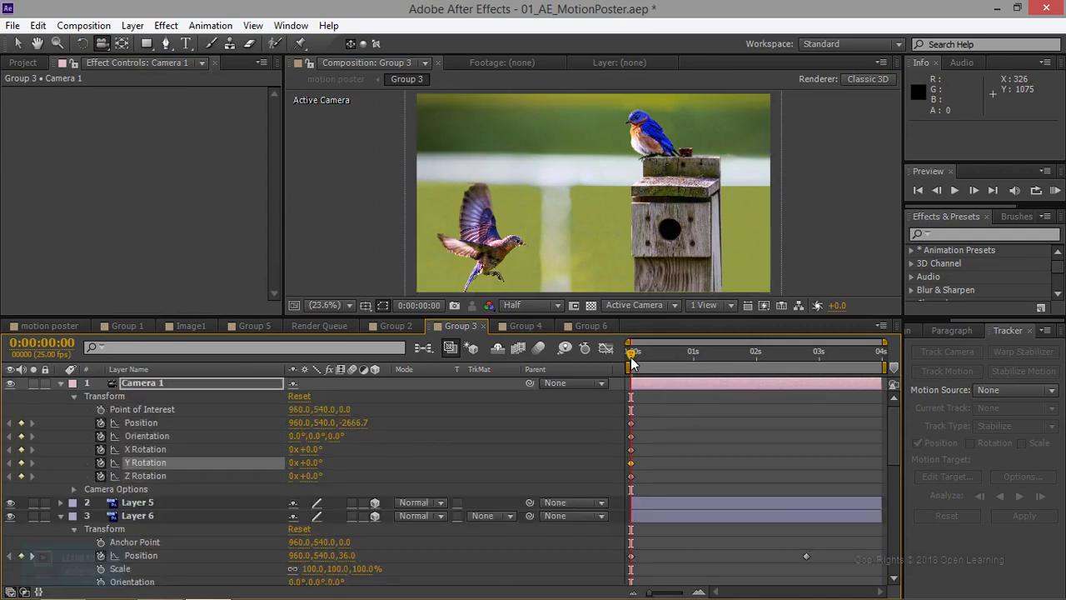
- Orbit Camera 1 to a new viewpoint, keyed at 0:00:02:23, and RAM preview the move
{"action": "left_click_drag", "start_coordinate": [632, 358], "coordinate": [766, 354]}
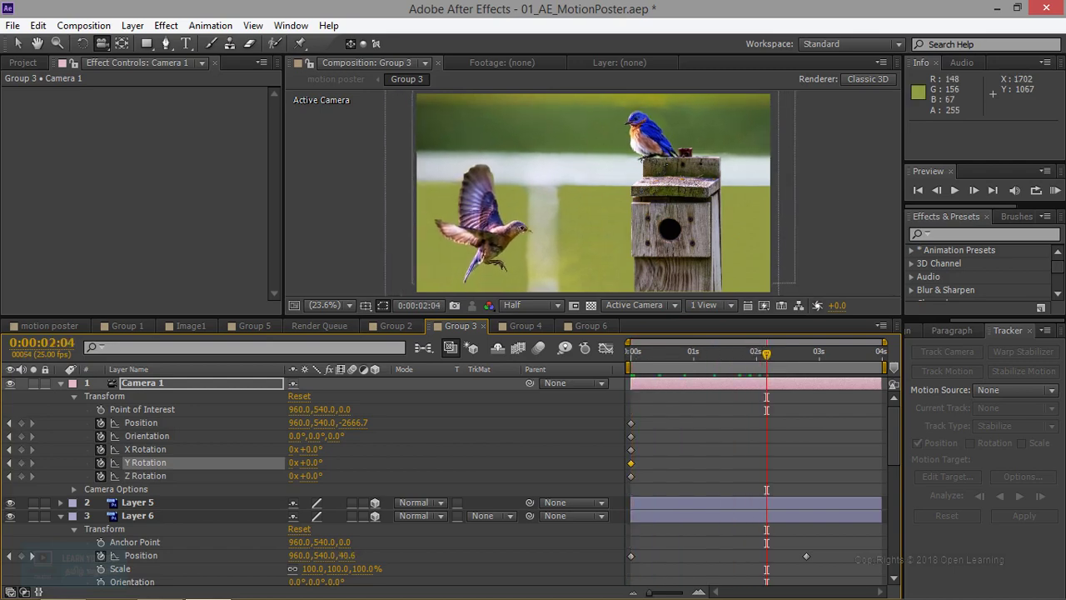
{"action": "left_click_drag", "start_coordinate": [593, 192], "coordinate": [650, 179]}
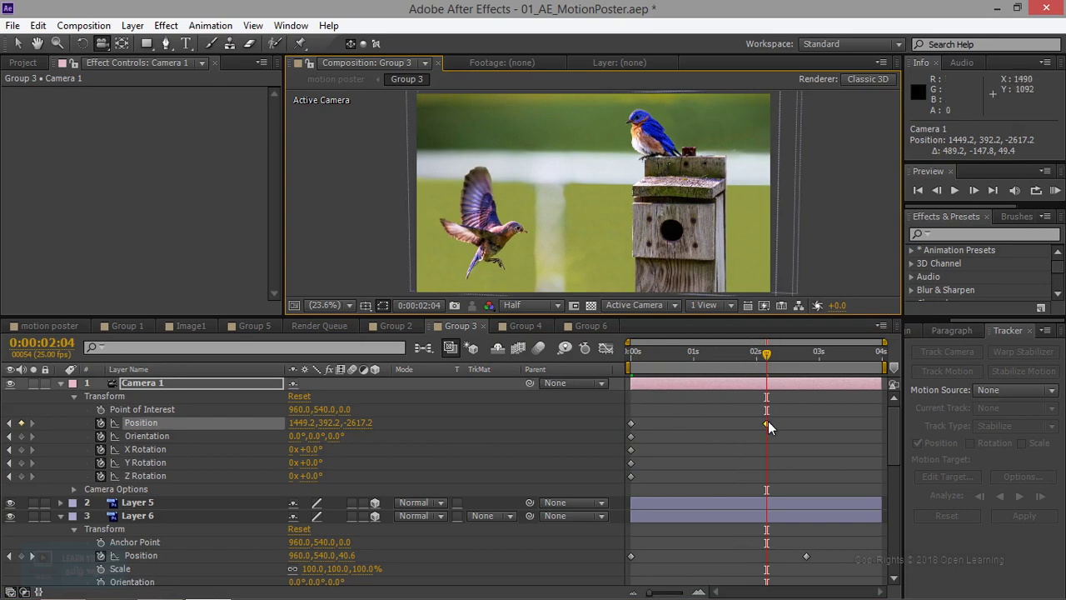
{"action": "left_click_drag", "start_coordinate": [767, 423], "coordinate": [815, 421]}
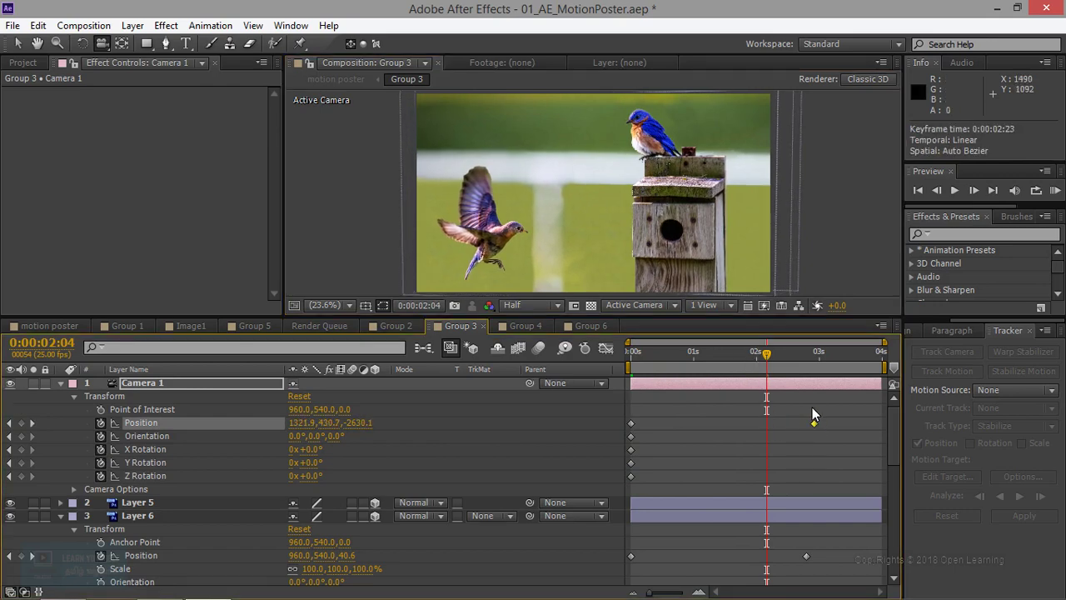
{"action": "key", "text": "Home"}
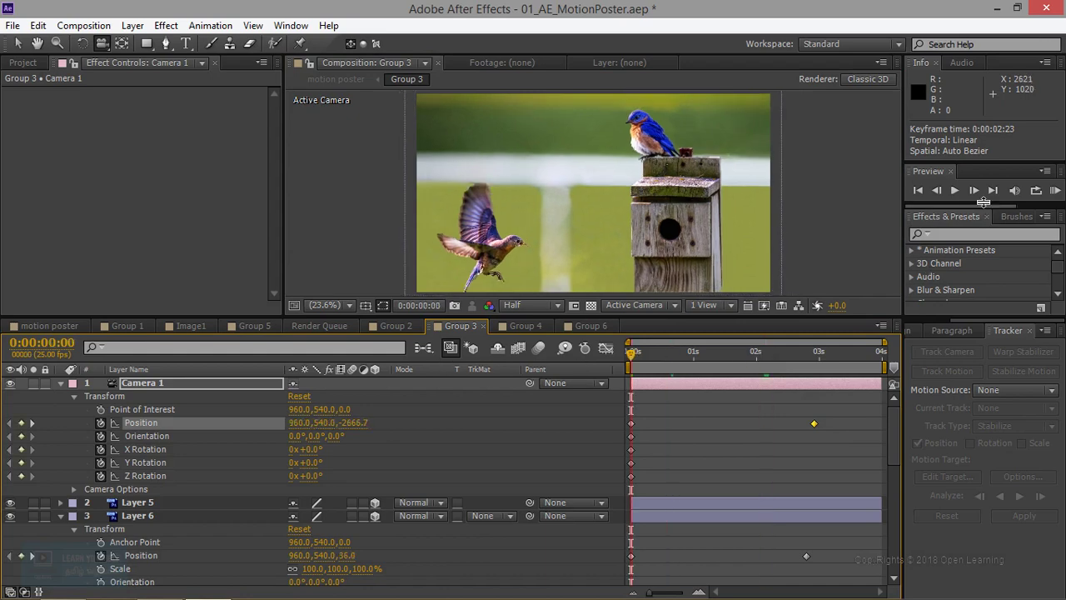
{"action": "left_click", "coordinate": [967, 190]}
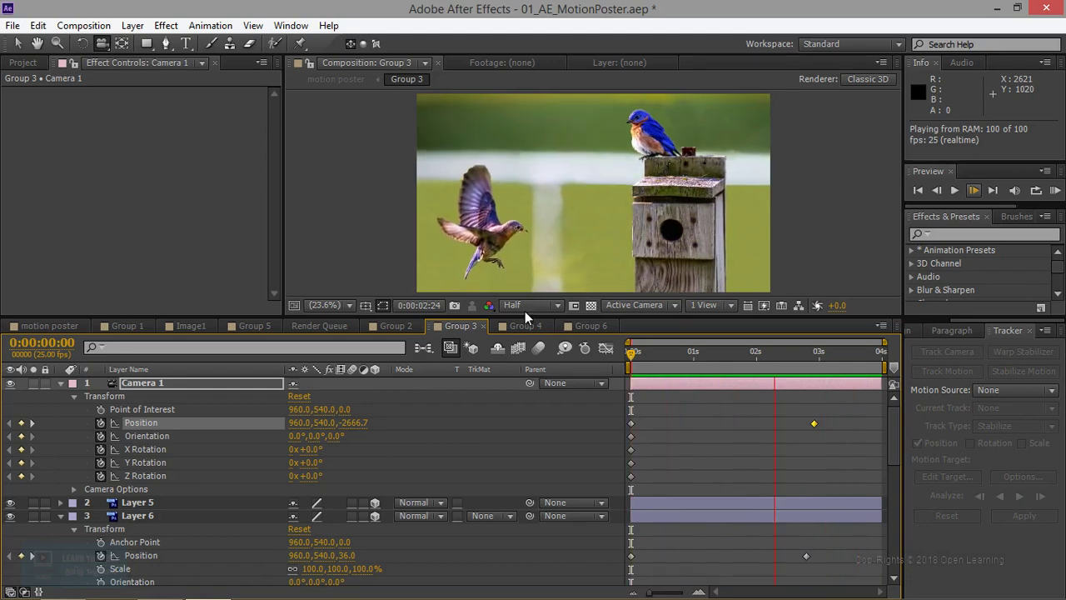
- Return to the motion poster comp and play it from the deer into the bluebird scene
{"action": "left_click", "coordinate": [42, 325]}
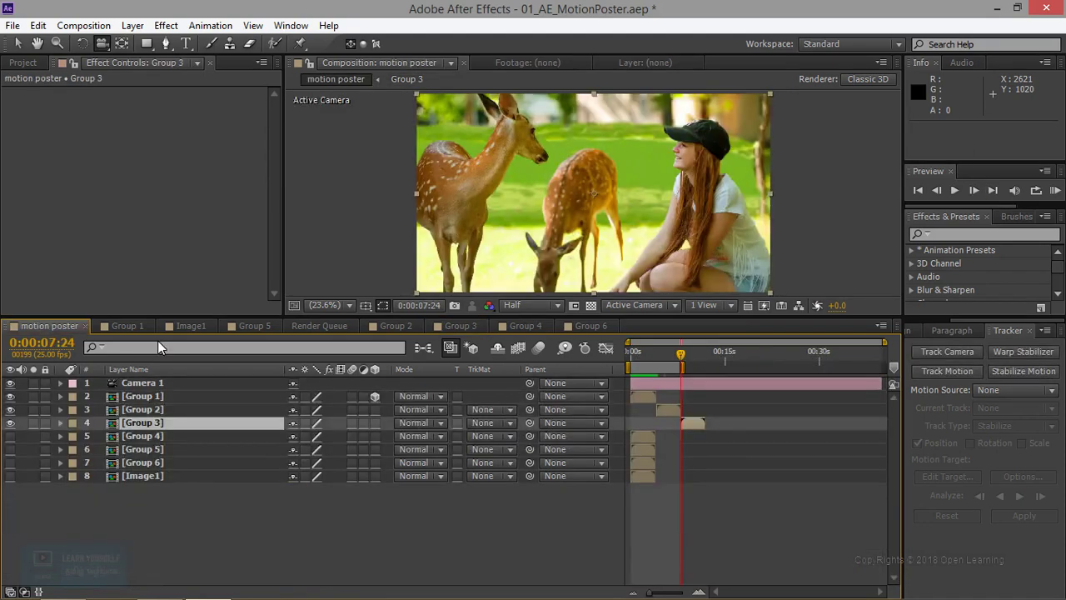
{"action": "left_click", "coordinate": [954, 191]}
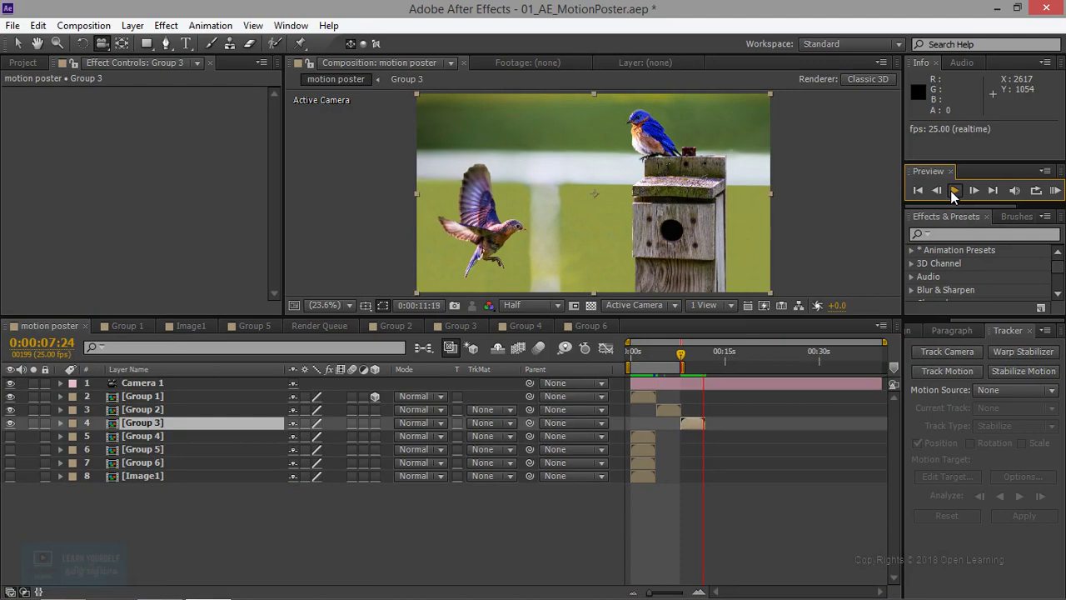
{"action": "left_click", "coordinate": [951, 191]}
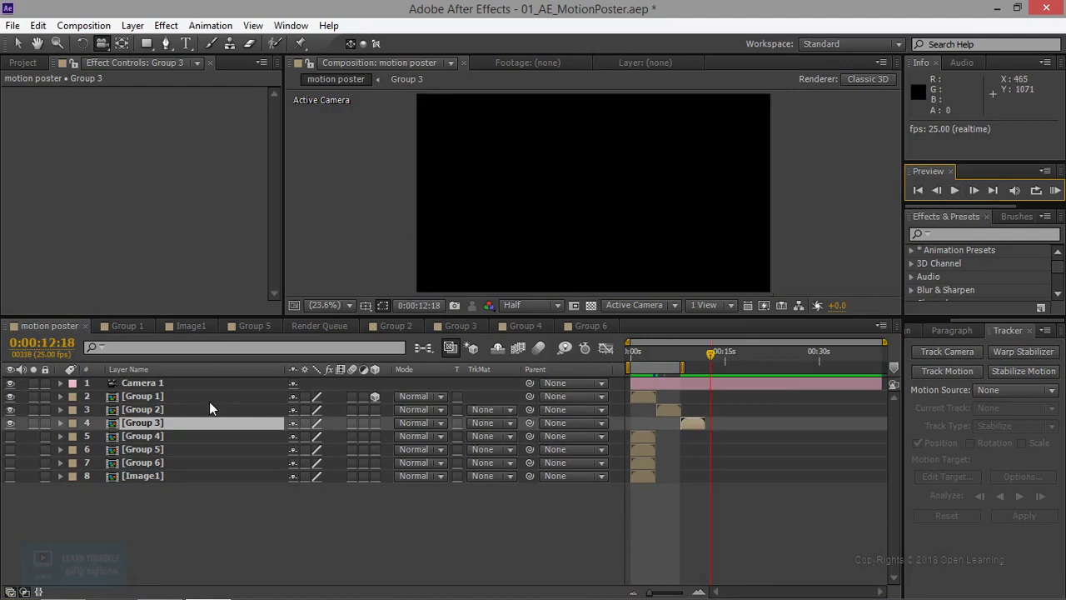
- Stagger Groups 4–6 and Image1 end to end, with Group 6 at 0:00:20:00 and Image1 at 0:00:24:02
{"action": "left_click", "coordinate": [149, 436]}
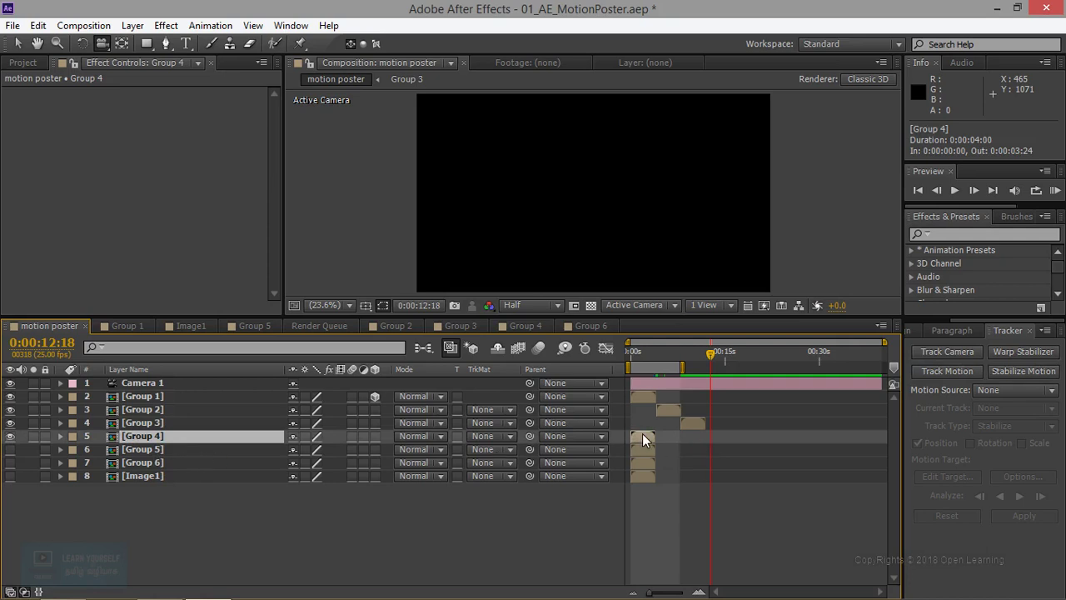
{"action": "left_click_drag", "start_coordinate": [642, 433], "coordinate": [714, 433]}
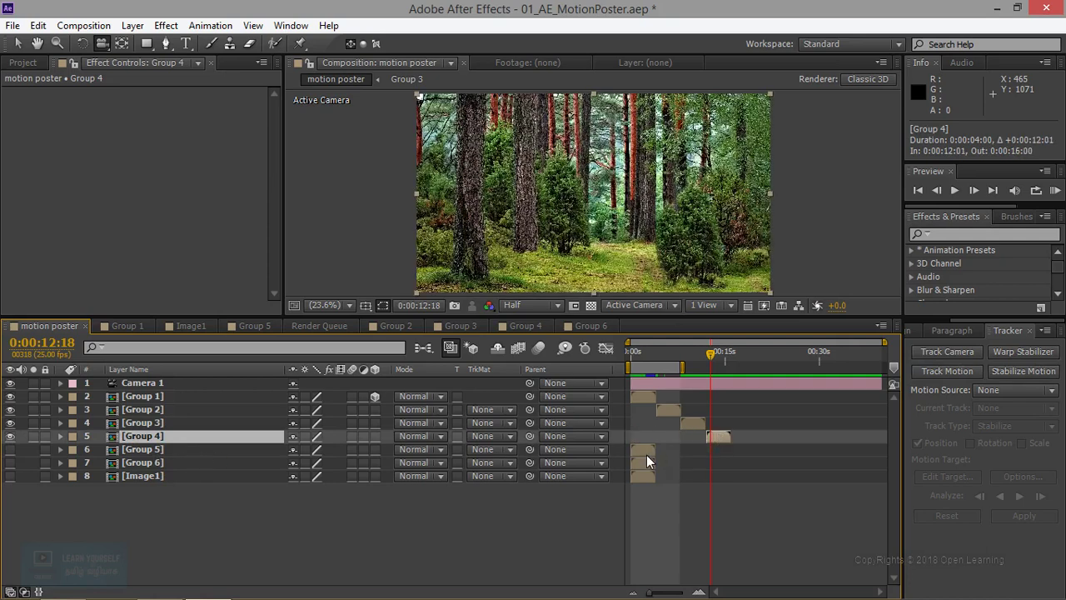
{"action": "left_click_drag", "start_coordinate": [646, 449], "coordinate": [748, 443]}
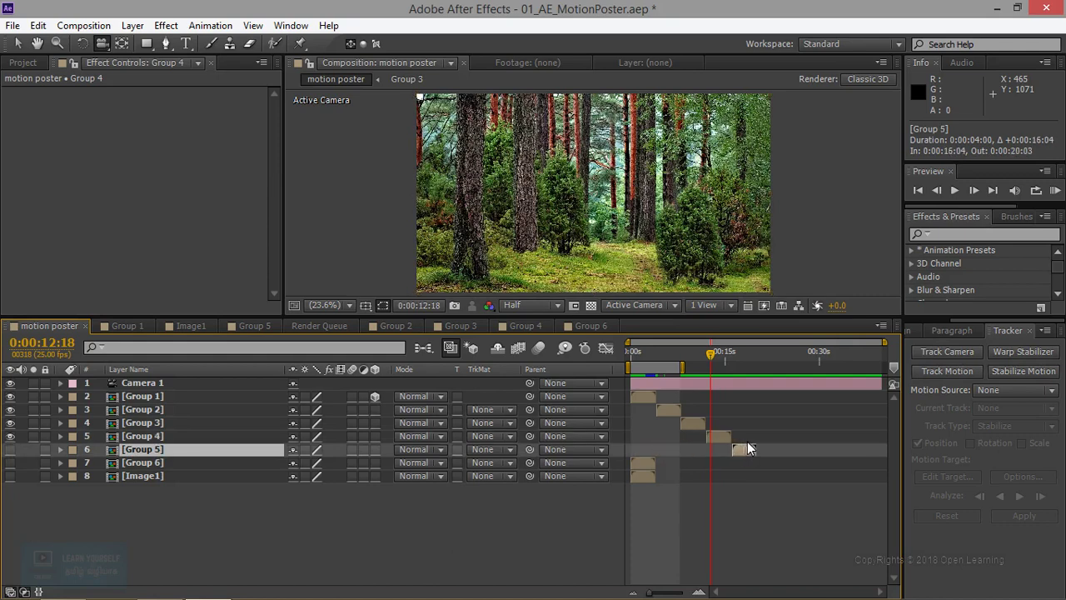
{"action": "left_click_drag", "start_coordinate": [642, 464], "coordinate": [718, 464]}
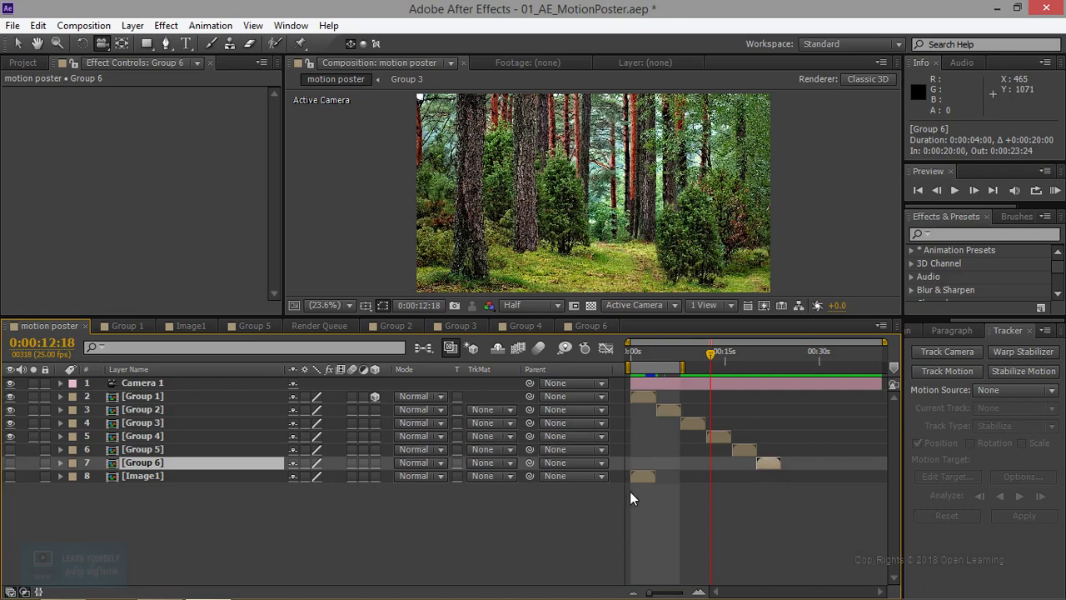
{"action": "left_click_drag", "start_coordinate": [639, 477], "coordinate": [778, 474]}
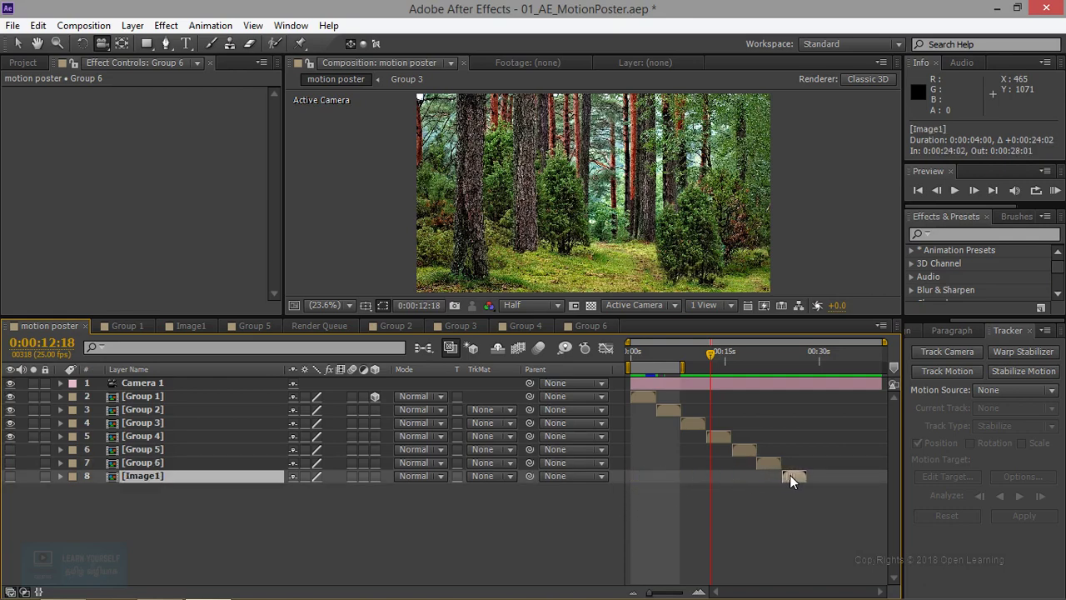
{"action": "left_click_drag", "start_coordinate": [712, 351], "coordinate": [884, 367]}
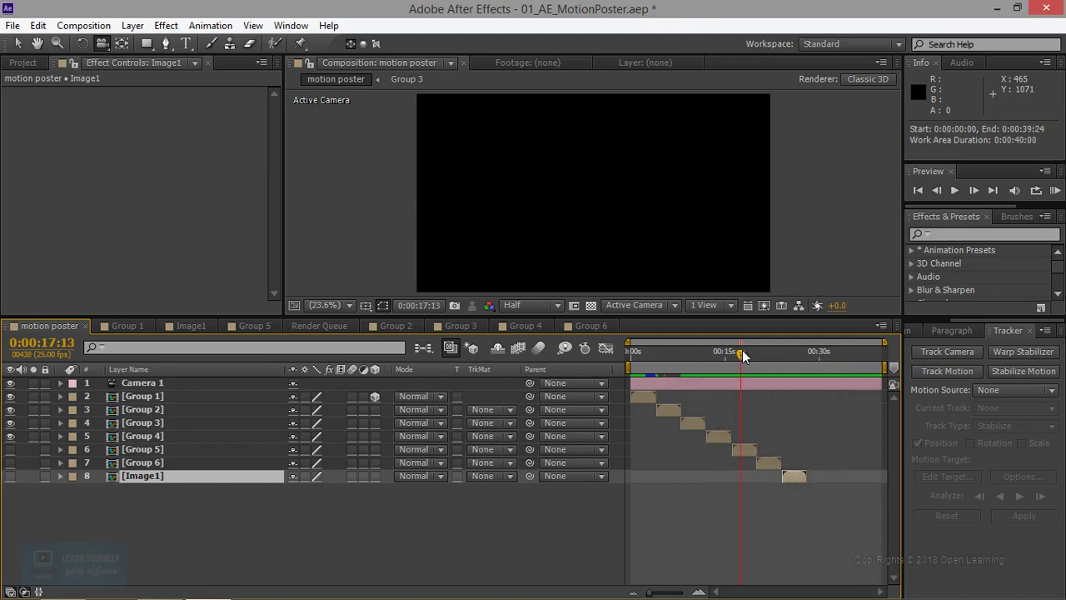
- Switch on Group 5, Group 6 and Image1, then review the shots, including butterflies at 0:00:23:00
{"action": "left_click_drag", "start_coordinate": [11, 450], "coordinate": [11, 476]}
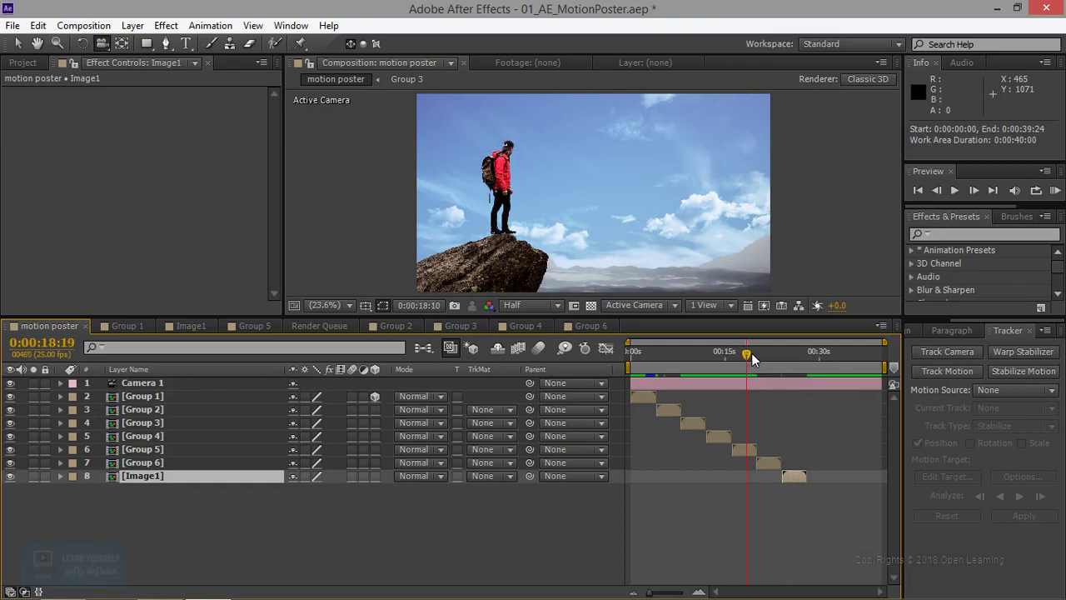
{"action": "left_click_drag", "start_coordinate": [752, 352], "coordinate": [777, 353]}
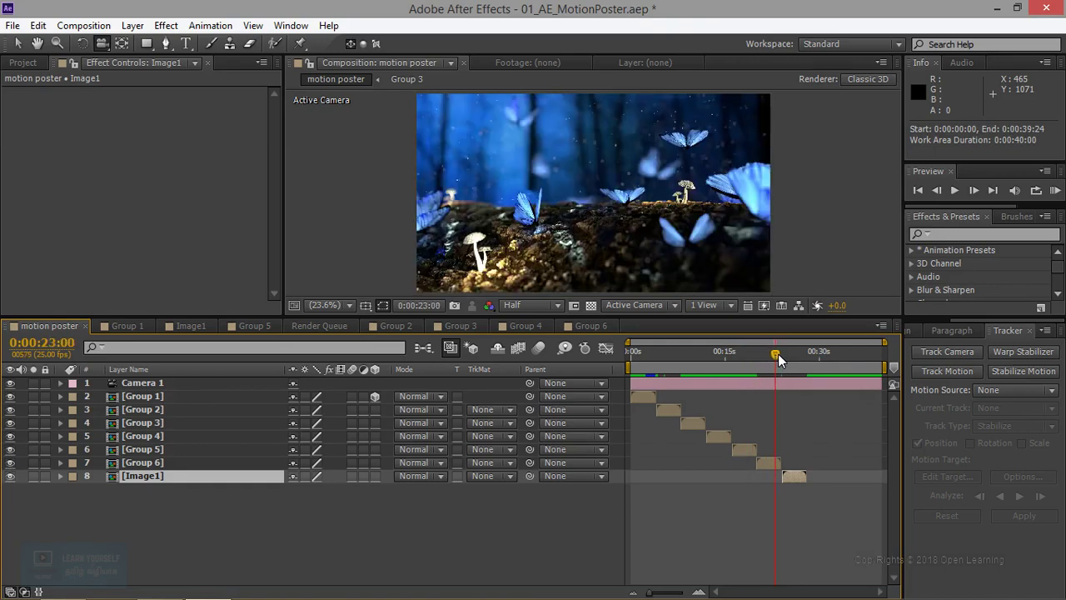
{"action": "left_click_drag", "start_coordinate": [778, 354], "coordinate": [764, 367]}
{"action": "mouse_move", "coordinate": [762, 356]}
{"action": "left_mouse_down"}
{"action": "mouse_move", "coordinate": [786, 358]}
{"action": "mouse_move", "coordinate": [611, 362]}
{"action": "mouse_move", "coordinate": [689, 359]}
{"action": "left_mouse_up"}
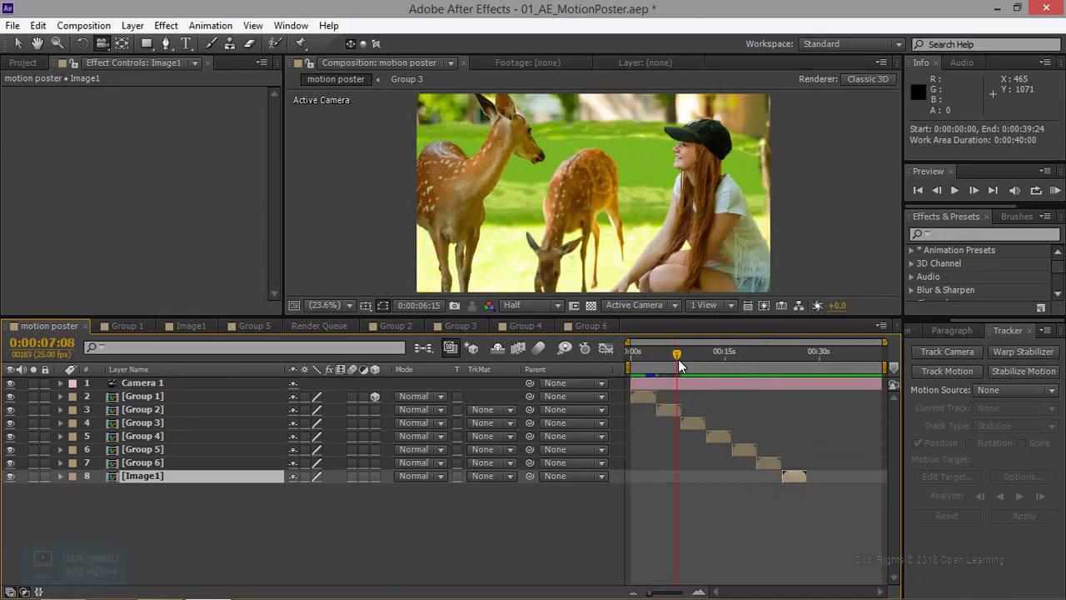
{"action": "left_click_drag", "start_coordinate": [642, 364], "coordinate": [634, 365]}
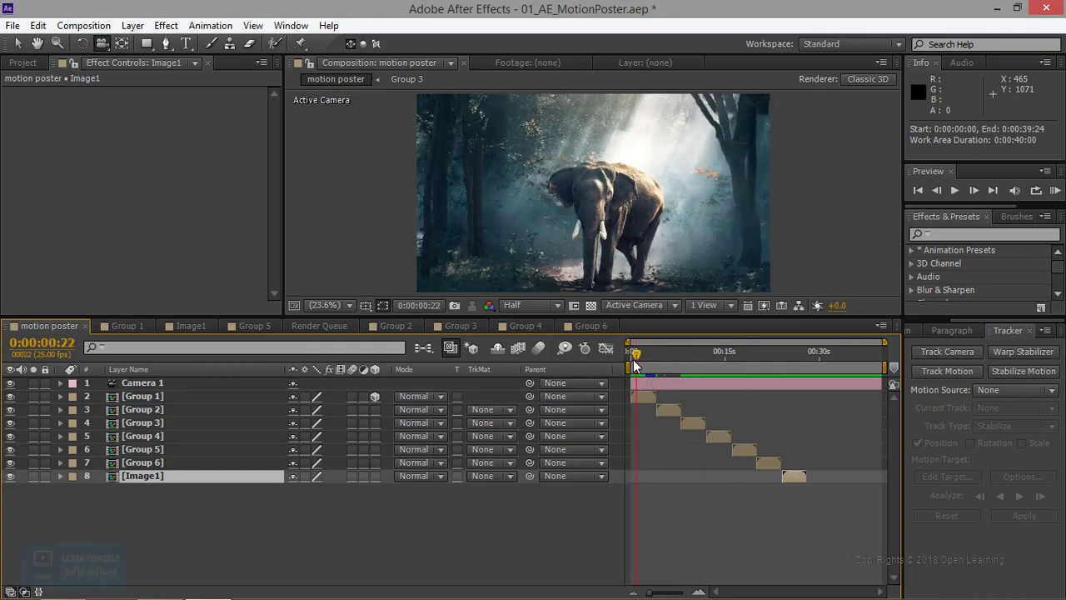